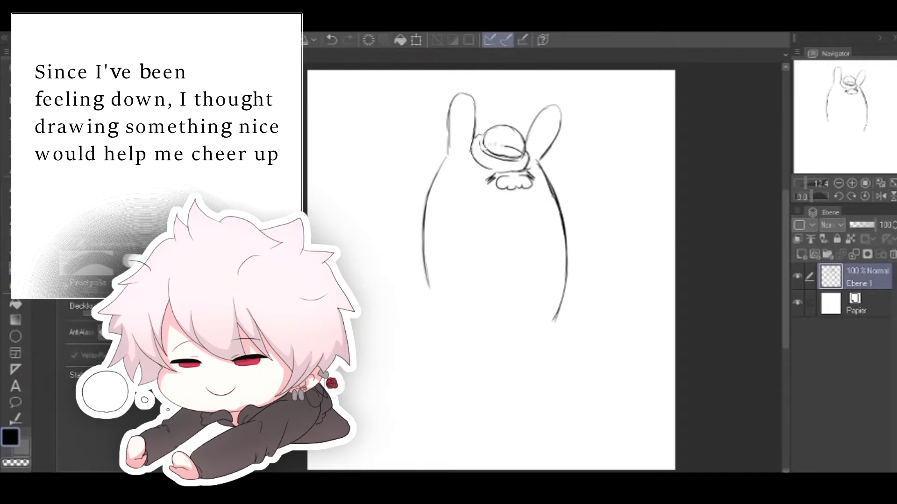
Sketch a walking cane with a hooked handle and a small paw resting on it below the rabbit's body
{"action": "key", "text": "p"}
{"action": "left_click_drag", "start_coordinate": [483, 134], "coordinate": [481, 149]}
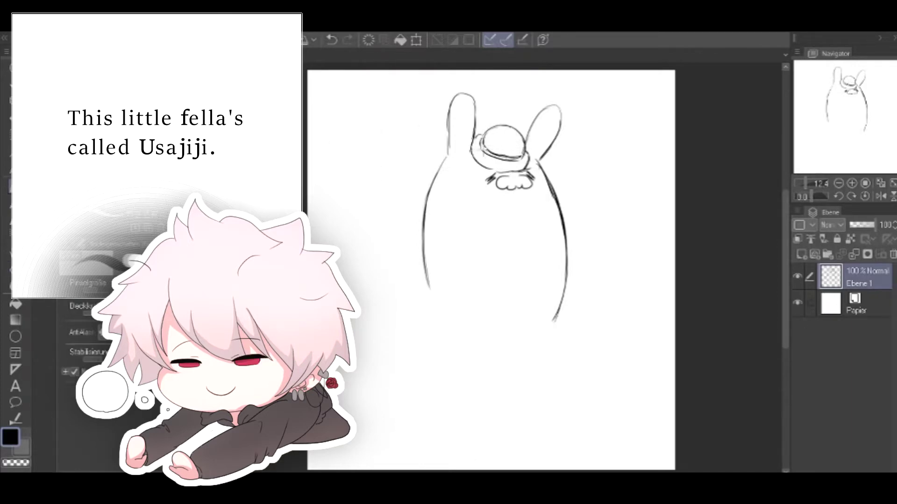
{"action": "mouse_move", "coordinate": [498, 296]}
{"action": "left_mouse_down"}
{"action": "mouse_move", "coordinate": [524, 312]}
{"action": "mouse_move", "coordinate": [521, 341]}
{"action": "mouse_move", "coordinate": [529, 323]}
{"action": "mouse_move", "coordinate": [518, 316]}
{"action": "mouse_move", "coordinate": [490, 404]}
{"action": "left_mouse_up"}
{"action": "mouse_move", "coordinate": [501, 322]}
{"action": "left_mouse_down"}
{"action": "mouse_move", "coordinate": [514, 312]}
{"action": "mouse_move", "coordinate": [497, 417]}
{"action": "left_mouse_up"}
{"action": "key", "text": "e"}
{"action": "left_click_drag", "start_coordinate": [490, 361], "coordinate": [488, 413]}
{"action": "left_click_drag", "start_coordinate": [502, 333], "coordinate": [500, 368]}
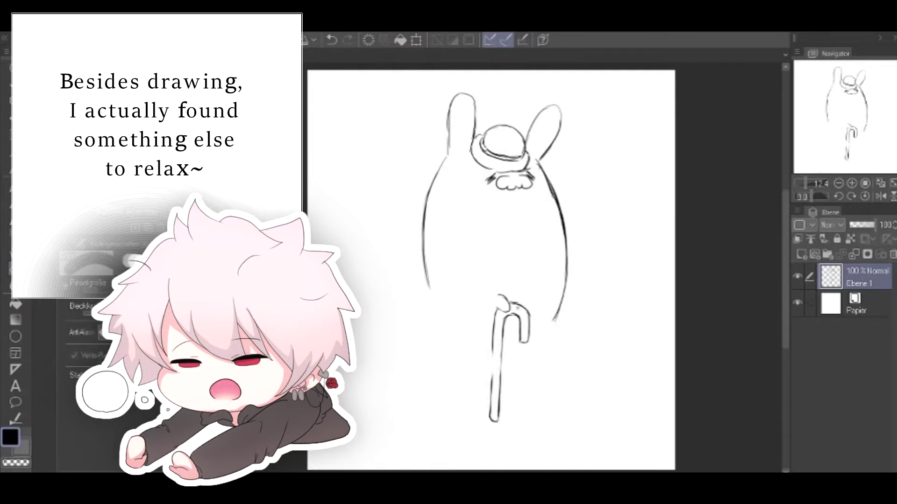
Clean up the rabbit's body and ear outlines and sketch a ribbon bow above the cane
{"action": "left_click_drag", "start_coordinate": [546, 172], "coordinate": [561, 222]}
{"action": "left_click_drag", "start_coordinate": [447, 103], "coordinate": [446, 152]}
{"action": "key", "text": "p"}
{"action": "left_click_drag", "start_coordinate": [454, 98], "coordinate": [450, 117]}
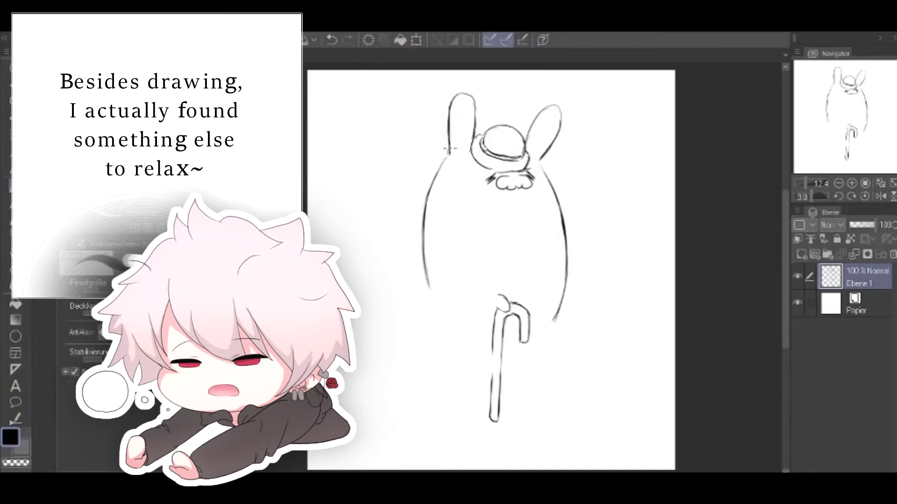
{"action": "mouse_move", "coordinate": [532, 261]}
{"action": "left_mouse_down"}
{"action": "mouse_move", "coordinate": [529, 274]}
{"action": "mouse_move", "coordinate": [533, 263]}
{"action": "mouse_move", "coordinate": [499, 240]}
{"action": "mouse_move", "coordinate": [516, 285]}
{"action": "mouse_move", "coordinate": [529, 289]}
{"action": "left_mouse_up"}
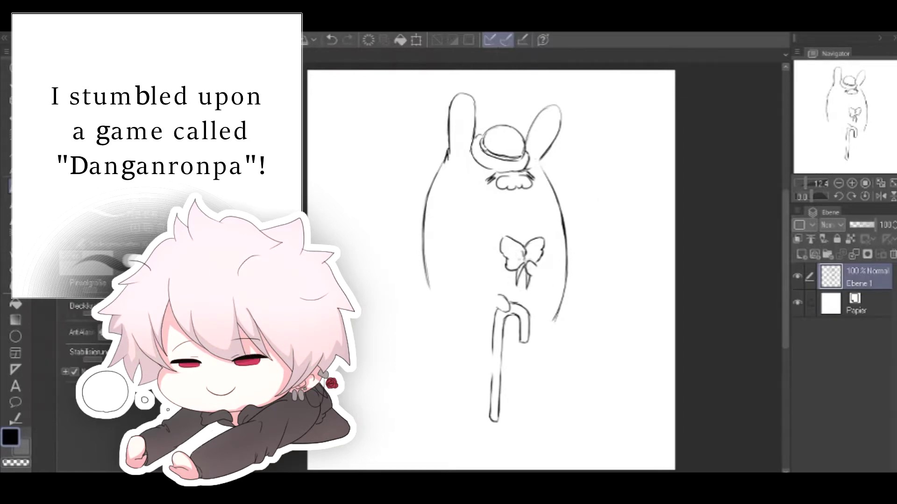
Complete the rabbit's lower body with an arm line, two rounded feet beside the cane and a fluffy tail
{"action": "mouse_move", "coordinate": [431, 293]}
{"action": "left_mouse_down"}
{"action": "mouse_move", "coordinate": [438, 314]}
{"action": "mouse_move", "coordinate": [426, 300]}
{"action": "mouse_move", "coordinate": [425, 322]}
{"action": "mouse_move", "coordinate": [460, 361]}
{"action": "left_mouse_up"}
{"action": "left_click", "coordinate": [332, 40]}
{"action": "left_click_drag", "start_coordinate": [430, 312], "coordinate": [427, 331]}
{"action": "mouse_move", "coordinate": [422, 332]}
{"action": "left_mouse_down"}
{"action": "mouse_move", "coordinate": [430, 365]}
{"action": "mouse_move", "coordinate": [466, 382]}
{"action": "left_mouse_up"}
{"action": "mouse_move", "coordinate": [556, 317]}
{"action": "left_mouse_down"}
{"action": "mouse_move", "coordinate": [550, 345]}
{"action": "mouse_move", "coordinate": [510, 385]}
{"action": "left_mouse_up"}
{"action": "mouse_move", "coordinate": [423, 364]}
{"action": "left_mouse_down"}
{"action": "mouse_move", "coordinate": [467, 410]}
{"action": "mouse_move", "coordinate": [484, 382]}
{"action": "left_mouse_up"}
{"action": "mouse_move", "coordinate": [468, 381]}
{"action": "left_mouse_down"}
{"action": "mouse_move", "coordinate": [489, 400]}
{"action": "mouse_move", "coordinate": [543, 402]}
{"action": "left_mouse_up"}
{"action": "left_click_drag", "start_coordinate": [555, 355], "coordinate": [544, 402]}
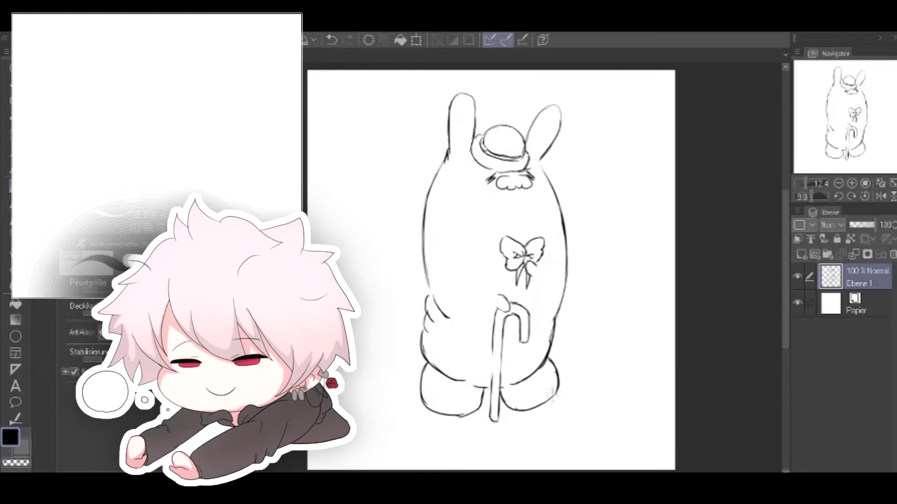
{"action": "left_click_drag", "start_coordinate": [406, 324], "coordinate": [421, 350]}
Add a small four-pointed sparkle beside the rabbit and move the whole sketch aside to make room for another figure
{"action": "left_click_drag", "start_coordinate": [574, 178], "coordinate": [581, 188]}
{"action": "left_click_drag", "start_coordinate": [584, 178], "coordinate": [581, 187]}
{"action": "left_click", "coordinate": [10, 118]}
{"action": "mouse_move", "coordinate": [502, 291]}
{"action": "left_mouse_down"}
{"action": "mouse_move", "coordinate": [432, 321]}
{"action": "mouse_move", "coordinate": [435, 308]}
{"action": "left_mouse_up"}
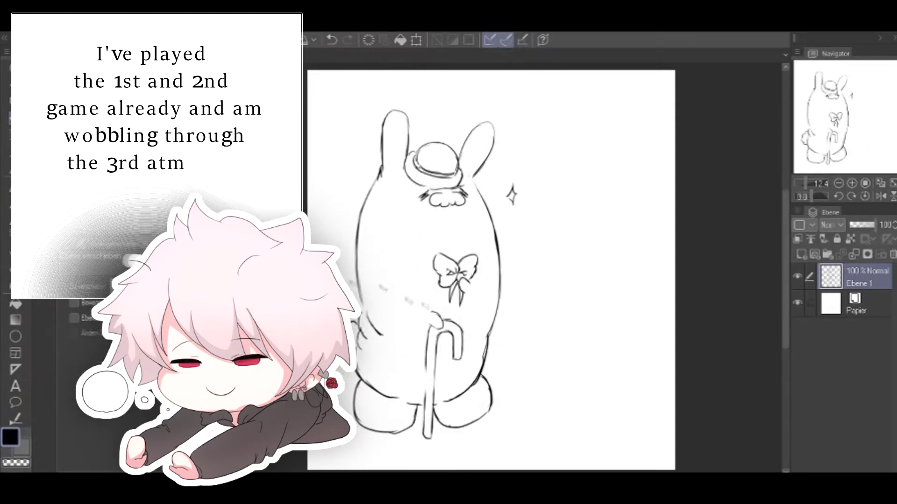
Sketch the tall rounded head outline of a second rabbit on the empty side of the sparkle
{"action": "key", "text": "p"}
{"action": "mouse_move", "coordinate": [575, 145]}
{"action": "left_mouse_down"}
{"action": "mouse_move", "coordinate": [551, 233]}
{"action": "mouse_move", "coordinate": [561, 290]}
{"action": "mouse_move", "coordinate": [581, 126]}
{"action": "mouse_move", "coordinate": [582, 148]}
{"action": "left_mouse_up"}
{"action": "left_click_drag", "start_coordinate": [581, 141], "coordinate": [641, 140]}
{"action": "left_click", "coordinate": [332, 41]}
{"action": "left_click", "coordinate": [333, 41]}
{"action": "mouse_move", "coordinate": [586, 140]}
{"action": "left_mouse_down"}
{"action": "mouse_move", "coordinate": [641, 140]}
{"action": "mouse_move", "coordinate": [666, 231]}
{"action": "left_mouse_up"}
{"action": "left_click_drag", "start_coordinate": [660, 183], "coordinate": [653, 262]}
Sketch the second rabbit's wide lower body, two rounded feet and a fluffy tail
{"action": "mouse_move", "coordinate": [547, 255]}
{"action": "left_mouse_down"}
{"action": "mouse_move", "coordinate": [538, 299]}
{"action": "mouse_move", "coordinate": [551, 297]}
{"action": "mouse_move", "coordinate": [558, 279]}
{"action": "mouse_move", "coordinate": [545, 268]}
{"action": "mouse_move", "coordinate": [549, 296]}
{"action": "mouse_move", "coordinate": [539, 301]}
{"action": "mouse_move", "coordinate": [557, 267]}
{"action": "mouse_move", "coordinate": [566, 379]}
{"action": "left_mouse_up"}
{"action": "key", "text": "e"}
{"action": "key", "text": "p"}
{"action": "mouse_move", "coordinate": [655, 257]}
{"action": "left_mouse_down"}
{"action": "mouse_move", "coordinate": [650, 341]}
{"action": "mouse_move", "coordinate": [610, 381]}
{"action": "left_mouse_up"}
{"action": "mouse_move", "coordinate": [590, 382]}
{"action": "left_mouse_down"}
{"action": "mouse_move", "coordinate": [576, 382]}
{"action": "mouse_move", "coordinate": [595, 383]}
{"action": "left_mouse_up"}
{"action": "mouse_move", "coordinate": [531, 351]}
{"action": "left_mouse_down"}
{"action": "mouse_move", "coordinate": [594, 401]}
{"action": "mouse_move", "coordinate": [646, 376]}
{"action": "left_mouse_up"}
{"action": "left_click_drag", "start_coordinate": [654, 323], "coordinate": [657, 352]}
Add small paws and a face with eyes, a long muzzle and round cheeks to the second rabbit
{"action": "left_click_drag", "start_coordinate": [566, 289], "coordinate": [576, 292]}
{"action": "left_click_drag", "start_coordinate": [590, 181], "coordinate": [586, 184]}
{"action": "mouse_move", "coordinate": [621, 181]}
{"action": "left_mouse_down"}
{"action": "mouse_move", "coordinate": [626, 186]}
{"action": "mouse_move", "coordinate": [608, 185]}
{"action": "mouse_move", "coordinate": [600, 213]}
{"action": "mouse_move", "coordinate": [583, 221]}
{"action": "mouse_move", "coordinate": [638, 223]}
{"action": "left_mouse_up"}
{"action": "left_click_drag", "start_coordinate": [566, 192], "coordinate": [562, 208]}
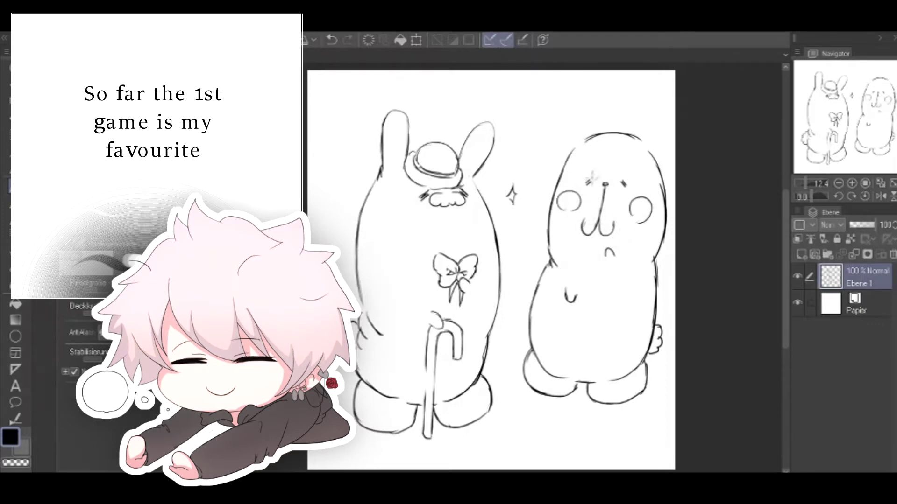
Sketch two upright ears and a curly tuft on the second rabbit's head, erasing the overlapping head line
{"action": "mouse_move", "coordinate": [569, 152]}
{"action": "left_mouse_down"}
{"action": "mouse_move", "coordinate": [556, 112]}
{"action": "mouse_move", "coordinate": [571, 114]}
{"action": "mouse_move", "coordinate": [585, 138]}
{"action": "mouse_move", "coordinate": [645, 107]}
{"action": "mouse_move", "coordinate": [649, 150]}
{"action": "left_mouse_up"}
{"action": "left_click", "coordinate": [332, 42]}
{"action": "left_click", "coordinate": [332, 43]}
{"action": "left_click", "coordinate": [332, 43]}
{"action": "left_click", "coordinate": [332, 43]}
{"action": "mouse_move", "coordinate": [571, 152]}
{"action": "left_mouse_down"}
{"action": "mouse_move", "coordinate": [565, 109]}
{"action": "mouse_move", "coordinate": [590, 134]}
{"action": "mouse_move", "coordinate": [646, 90]}
{"action": "mouse_move", "coordinate": [656, 149]}
{"action": "left_mouse_up"}
{"action": "mouse_move", "coordinate": [588, 132]}
{"action": "left_mouse_down"}
{"action": "mouse_move", "coordinate": [618, 105]}
{"action": "mouse_move", "coordinate": [644, 125]}
{"action": "mouse_move", "coordinate": [588, 145]}
{"action": "mouse_move", "coordinate": [620, 151]}
{"action": "mouse_move", "coordinate": [646, 139]}
{"action": "left_mouse_up"}
{"action": "left_click", "coordinate": [14, 269]}
{"action": "mouse_move", "coordinate": [591, 111]}
{"action": "left_mouse_down"}
{"action": "mouse_move", "coordinate": [587, 139]}
{"action": "mouse_move", "coordinate": [636, 135]}
{"action": "left_mouse_up"}
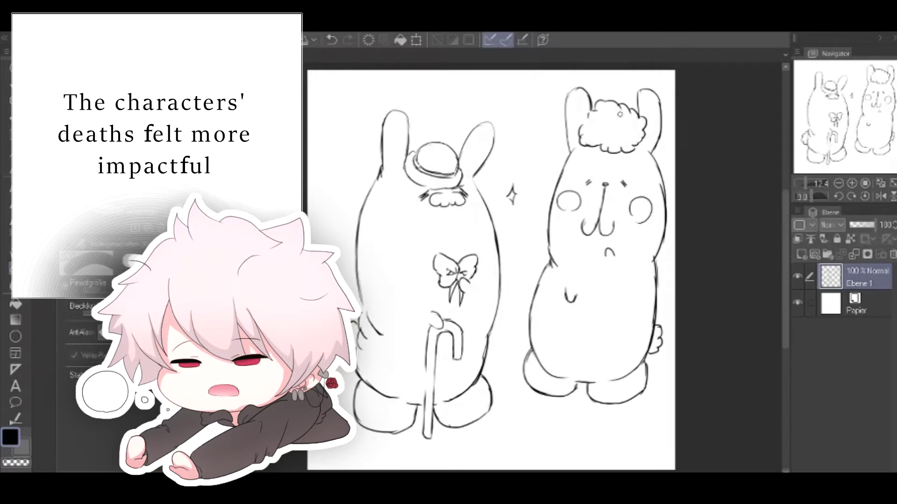
{"action": "key", "text": "p"}
{"action": "mouse_move", "coordinate": [573, 151]}
{"action": "left_mouse_down"}
{"action": "mouse_move", "coordinate": [551, 191]}
{"action": "mouse_move", "coordinate": [547, 238]}
{"action": "left_mouse_up"}
{"action": "left_click_drag", "start_coordinate": [555, 183], "coordinate": [552, 259]}
{"action": "key", "text": "e"}
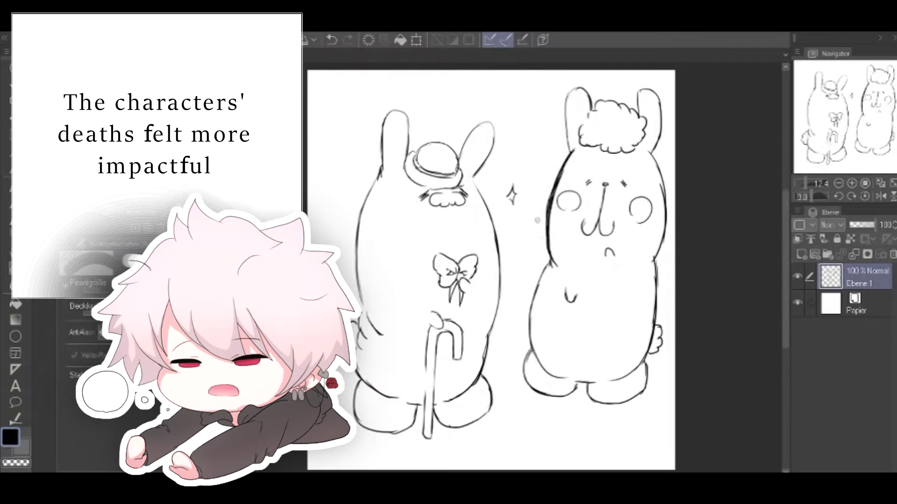
{"action": "key", "text": "ctrl+z"}
{"action": "key", "text": "ctrl+z"}
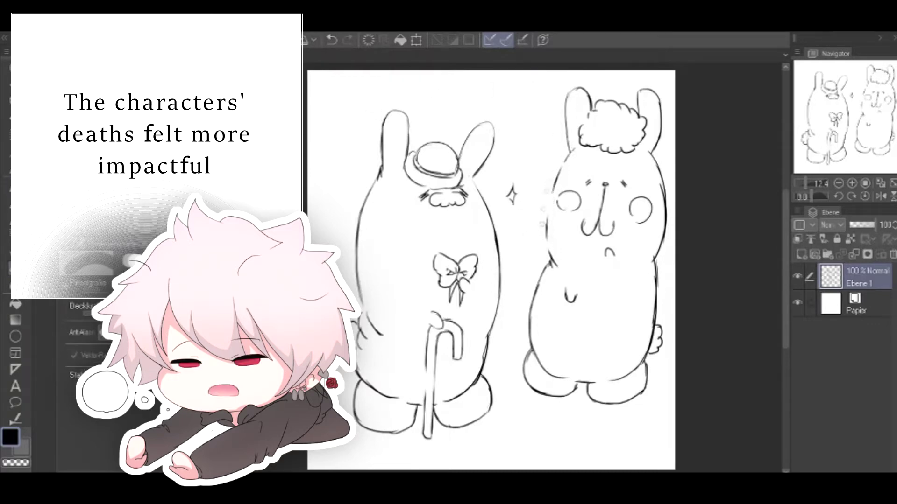
Lighten the second rabbit's side outline and sketch a cloth-covered pot hanging from its paw
{"action": "left_click_drag", "start_coordinate": [652, 166], "coordinate": [656, 285]}
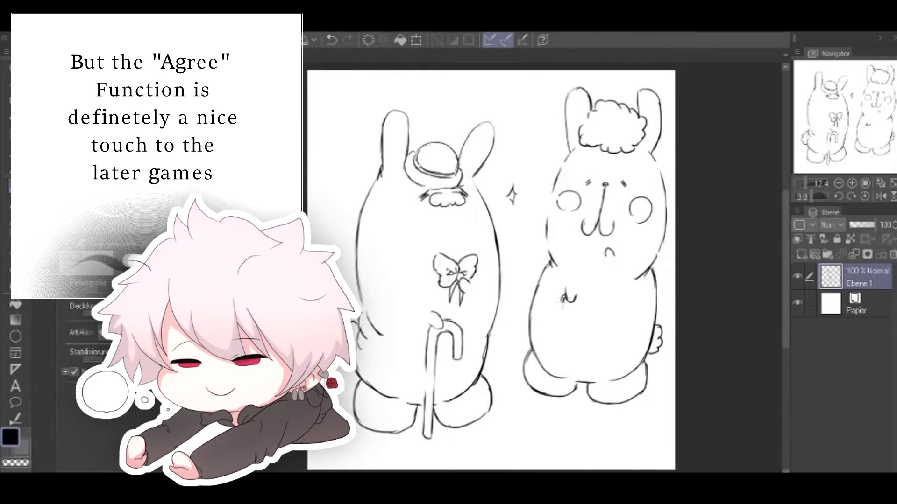
{"action": "mouse_move", "coordinate": [581, 306]}
{"action": "left_mouse_down"}
{"action": "mouse_move", "coordinate": [547, 313]}
{"action": "mouse_move", "coordinate": [570, 321]}
{"action": "mouse_move", "coordinate": [555, 329]}
{"action": "mouse_move", "coordinate": [558, 321]}
{"action": "mouse_move", "coordinate": [592, 322]}
{"action": "mouse_move", "coordinate": [547, 334]}
{"action": "mouse_move", "coordinate": [576, 340]}
{"action": "left_mouse_up"}
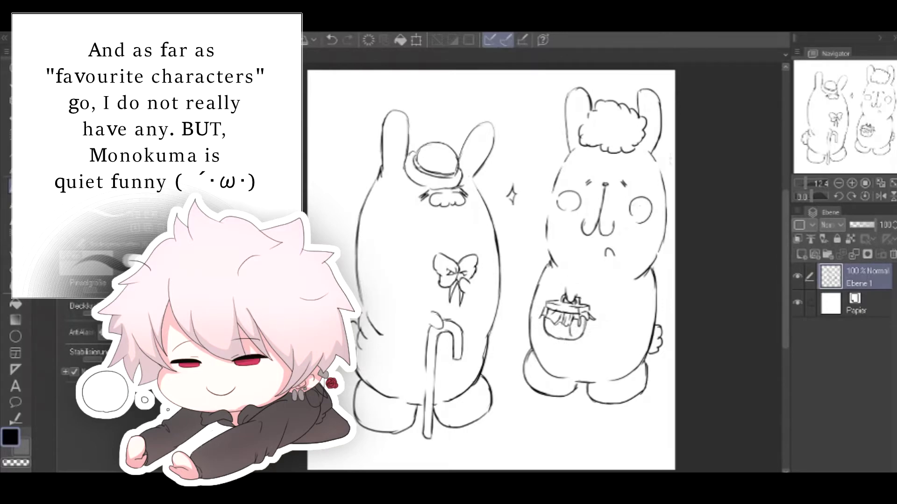
Erase both sides of the second rabbit's head and redraw them with a wider, rounder curve
{"action": "key", "text": "e"}
{"action": "left_click_drag", "start_coordinate": [569, 157], "coordinate": [550, 242]}
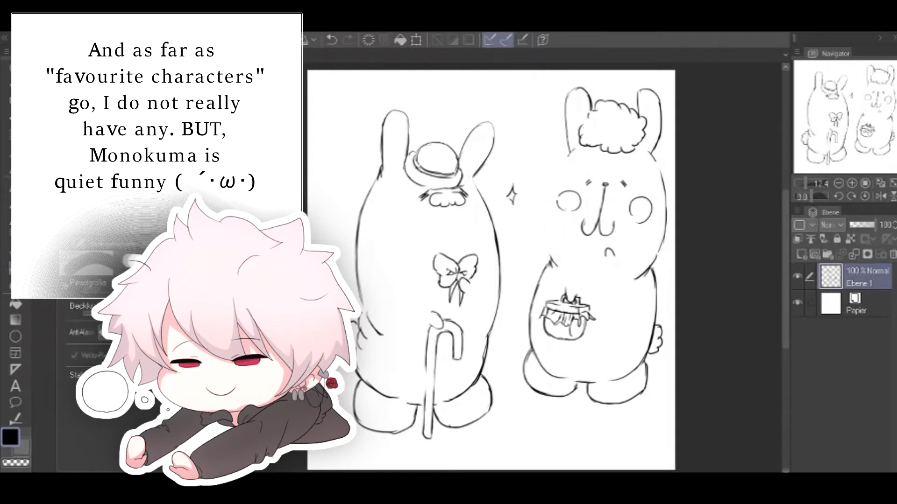
{"action": "key", "text": "p"}
{"action": "mouse_move", "coordinate": [573, 150]}
{"action": "left_mouse_down"}
{"action": "mouse_move", "coordinate": [541, 199]}
{"action": "mouse_move", "coordinate": [552, 266]}
{"action": "left_mouse_up"}
{"action": "mouse_move", "coordinate": [654, 165]}
{"action": "left_mouse_down"}
{"action": "mouse_move", "coordinate": [663, 198]}
{"action": "mouse_move", "coordinate": [658, 251]}
{"action": "left_mouse_up"}
{"action": "key", "text": "e"}
{"action": "mouse_move", "coordinate": [655, 157]}
{"action": "left_mouse_down"}
{"action": "mouse_move", "coordinate": [668, 220]}
{"action": "mouse_move", "coordinate": [652, 260]}
{"action": "left_mouse_up"}
{"action": "key", "text": "p"}
{"action": "left_click_drag", "start_coordinate": [639, 145], "coordinate": [670, 229]}
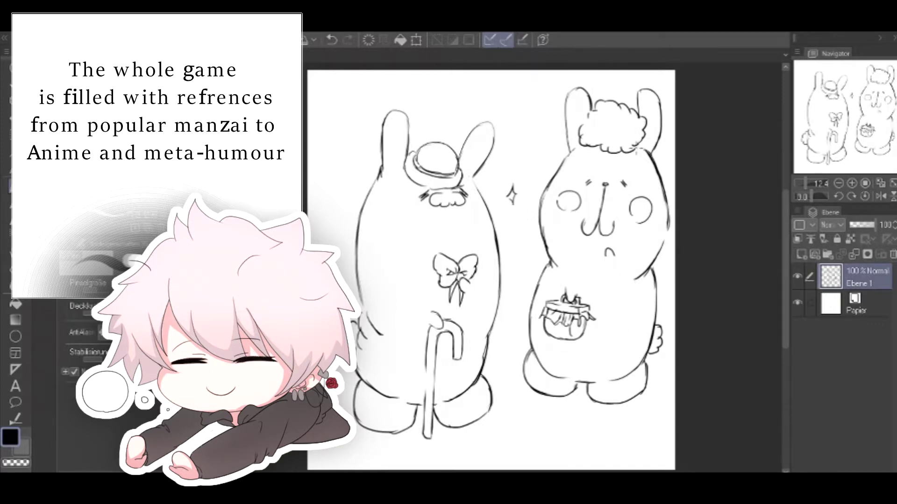
Erase the upper curls on the second rabbit's head and sketch a domed hat above the remaining fringe
{"action": "key", "text": "e"}
{"action": "left_click_drag", "start_coordinate": [637, 144], "coordinate": [641, 143]}
{"action": "mouse_move", "coordinate": [592, 115]}
{"action": "left_mouse_down"}
{"action": "mouse_move", "coordinate": [600, 103]}
{"action": "mouse_move", "coordinate": [640, 126]}
{"action": "mouse_move", "coordinate": [641, 139]}
{"action": "mouse_move", "coordinate": [581, 135]}
{"action": "mouse_move", "coordinate": [588, 112]}
{"action": "mouse_move", "coordinate": [617, 93]}
{"action": "mouse_move", "coordinate": [642, 139]}
{"action": "left_mouse_up"}
{"action": "key", "text": "p"}
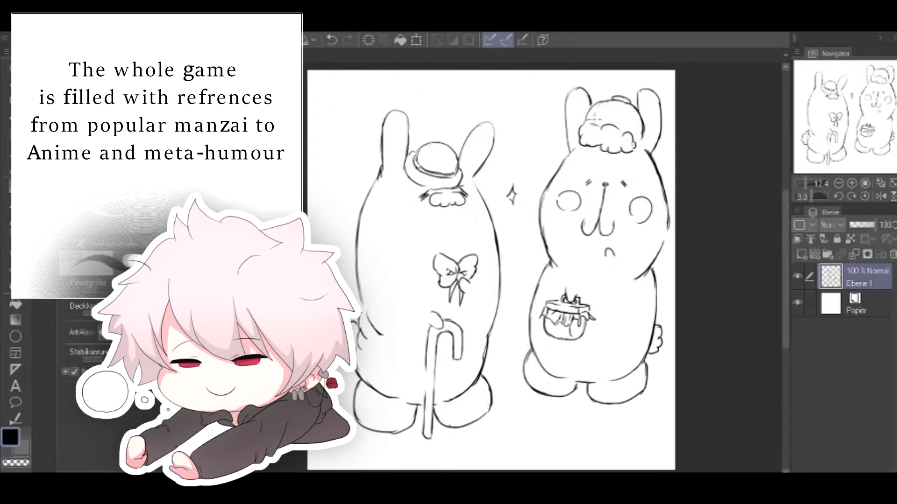
{"action": "left_click_drag", "start_coordinate": [609, 115], "coordinate": [642, 132]}
{"action": "left_click_drag", "start_coordinate": [643, 132], "coordinate": [636, 149]}
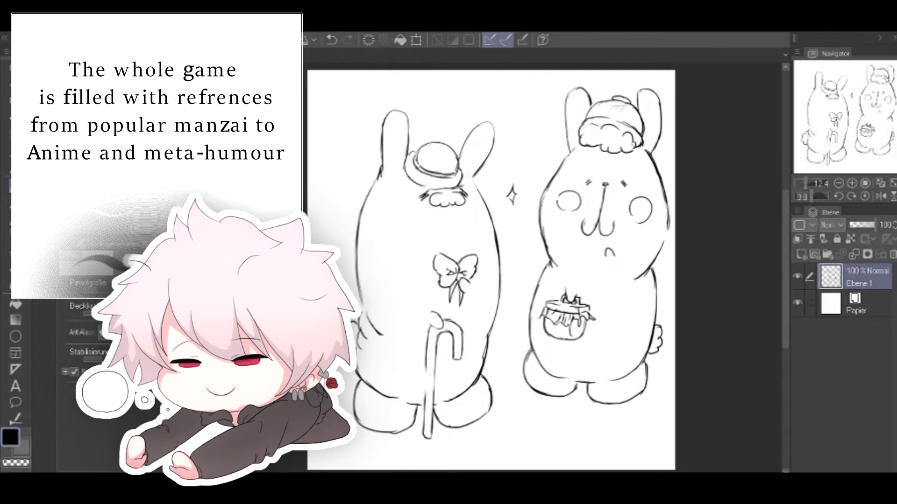
Clear a spot at the end of the hat's brim and sketch a small rose there
{"action": "key", "text": "e"}
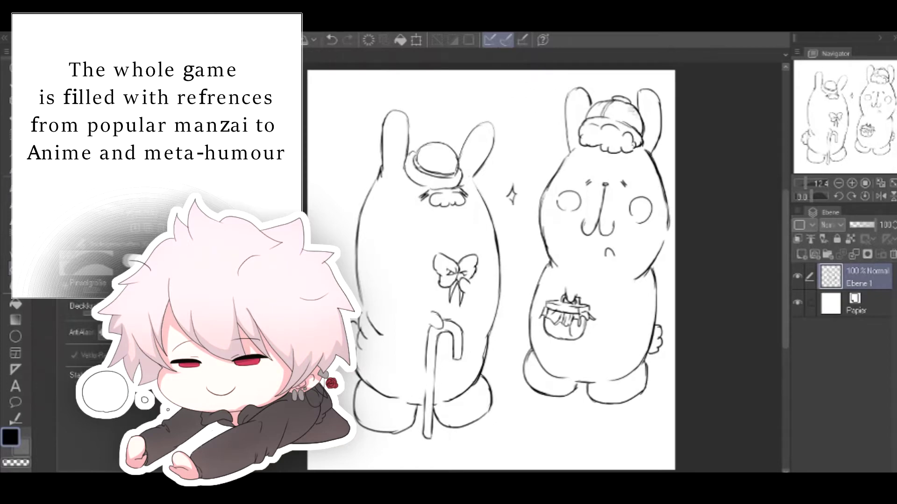
{"action": "mouse_move", "coordinate": [642, 130]}
{"action": "left_mouse_down"}
{"action": "mouse_move", "coordinate": [636, 144]}
{"action": "mouse_move", "coordinate": [635, 126]}
{"action": "mouse_move", "coordinate": [644, 126]}
{"action": "mouse_move", "coordinate": [642, 138]}
{"action": "left_mouse_up"}
{"action": "key", "text": "p"}
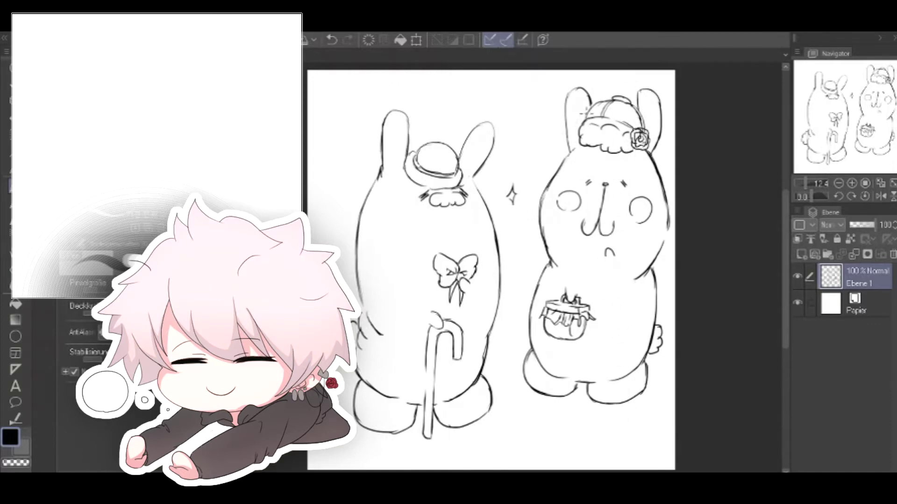
Refine the side of the hat's crown, erasing and redrawing its outline near the ear
{"action": "mouse_move", "coordinate": [586, 115]}
{"action": "left_mouse_down"}
{"action": "mouse_move", "coordinate": [579, 125]}
{"action": "mouse_move", "coordinate": [594, 123]}
{"action": "mouse_move", "coordinate": [582, 120]}
{"action": "mouse_move", "coordinate": [579, 130]}
{"action": "mouse_move", "coordinate": [607, 99]}
{"action": "left_mouse_up"}
{"action": "key", "text": "e"}
{"action": "key", "text": "p"}
{"action": "key", "text": "e"}
{"action": "mouse_move", "coordinate": [597, 106]}
{"action": "left_mouse_down"}
{"action": "mouse_move", "coordinate": [610, 100]}
{"action": "mouse_move", "coordinate": [588, 116]}
{"action": "mouse_move", "coordinate": [610, 100]}
{"action": "mouse_move", "coordinate": [637, 127]}
{"action": "mouse_move", "coordinate": [577, 125]}
{"action": "mouse_move", "coordinate": [606, 93]}
{"action": "mouse_move", "coordinate": [655, 136]}
{"action": "mouse_move", "coordinate": [598, 146]}
{"action": "mouse_move", "coordinate": [571, 137]}
{"action": "left_mouse_up"}
{"action": "key", "text": "p"}
Select the second rabbit's hat with the Lasso and transform it to a flatter shape
{"action": "left_click", "coordinate": [15, 252]}
{"action": "left_click", "coordinate": [331, 41]}
{"action": "left_click", "coordinate": [15, 269]}
{"action": "left_click", "coordinate": [15, 135]}
{"action": "left_click", "coordinate": [102, 109]}
{"action": "left_click", "coordinate": [416, 41]}
{"action": "left_click_drag", "start_coordinate": [608, 88], "coordinate": [608, 107]}
{"action": "left_click", "coordinate": [574, 175]}
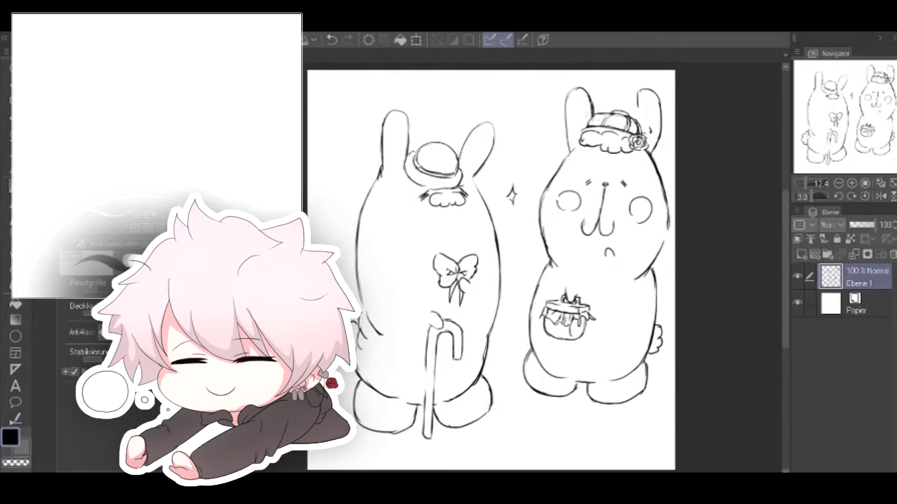
Erase stray marks above the flattened hat and tidy its crown
{"action": "key", "text": "e"}
{"action": "mouse_move", "coordinate": [588, 99]}
{"action": "left_mouse_down"}
{"action": "mouse_move", "coordinate": [589, 115]}
{"action": "mouse_move", "coordinate": [596, 102]}
{"action": "left_mouse_up"}
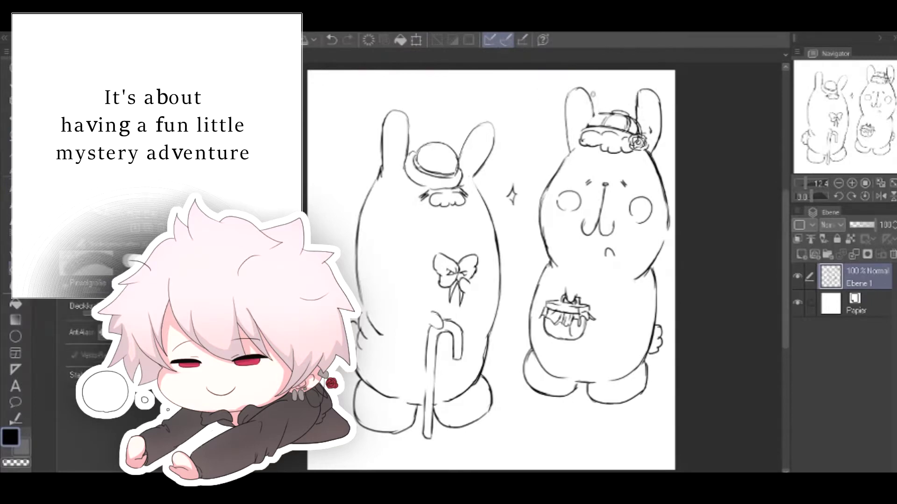
{"action": "key", "text": "p"}
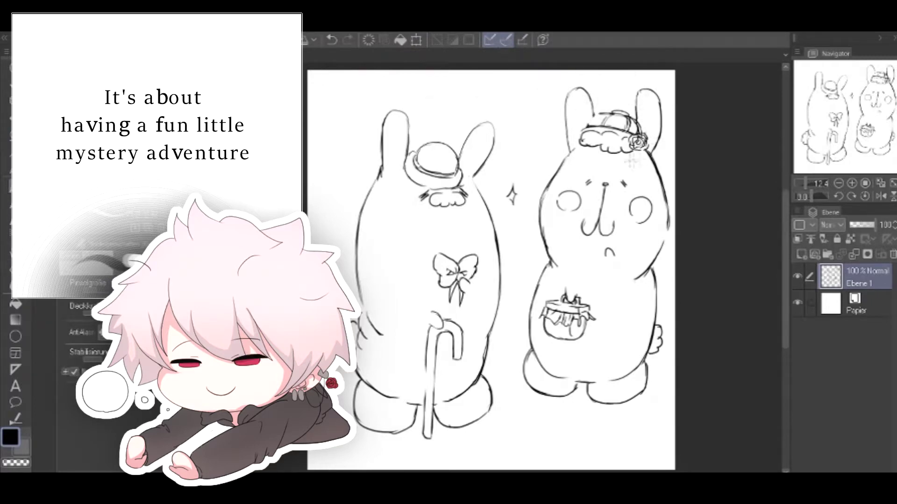
Sketch the second rabbit's sleeves and an open shawl draped on both sides of its body
{"action": "left_click_drag", "start_coordinate": [566, 283], "coordinate": [574, 299]}
{"action": "left_click_drag", "start_coordinate": [549, 267], "coordinate": [572, 281]}
{"action": "left_click_drag", "start_coordinate": [534, 345], "coordinate": [568, 367]}
{"action": "left_click_drag", "start_coordinate": [569, 367], "coordinate": [571, 341]}
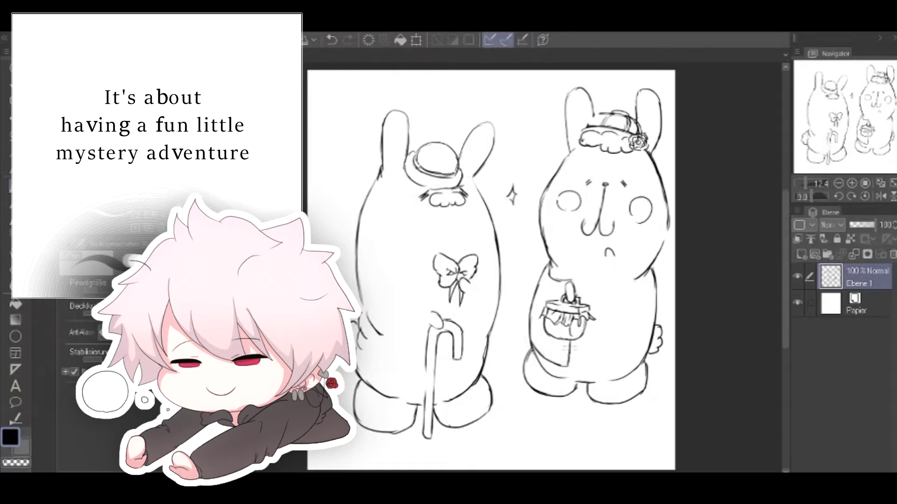
{"action": "mouse_move", "coordinate": [615, 262]}
{"action": "left_mouse_down"}
{"action": "mouse_move", "coordinate": [592, 357]}
{"action": "mouse_move", "coordinate": [650, 346]}
{"action": "left_mouse_up"}
{"action": "left_click_drag", "start_coordinate": [635, 278], "coordinate": [648, 288]}
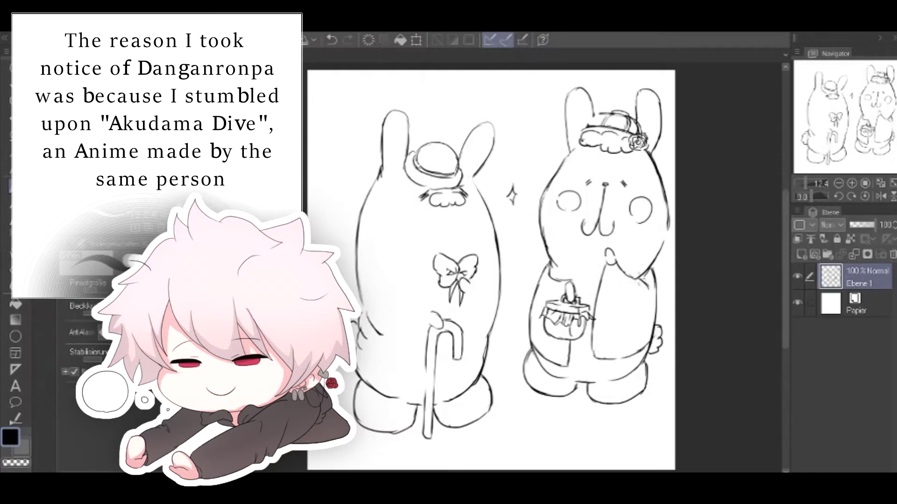
Fill the shawl with a curved plaid line pattern and edge its hem with small scallops
{"action": "left_click_drag", "start_coordinate": [562, 281], "coordinate": [544, 292]}
{"action": "mouse_move", "coordinate": [623, 272]}
{"action": "left_mouse_down"}
{"action": "mouse_move", "coordinate": [607, 357]}
{"action": "mouse_move", "coordinate": [636, 360]}
{"action": "left_mouse_up"}
{"action": "left_click_drag", "start_coordinate": [544, 334], "coordinate": [542, 346]}
{"action": "left_click_drag", "start_coordinate": [545, 275], "coordinate": [531, 327]}
{"action": "mouse_move", "coordinate": [601, 284]}
{"action": "left_mouse_down"}
{"action": "mouse_move", "coordinate": [615, 303]}
{"action": "mouse_move", "coordinate": [657, 306]}
{"action": "left_mouse_up"}
{"action": "mouse_move", "coordinate": [594, 318]}
{"action": "left_mouse_down"}
{"action": "mouse_move", "coordinate": [640, 334]}
{"action": "mouse_move", "coordinate": [655, 326]}
{"action": "left_mouse_up"}
{"action": "left_click_drag", "start_coordinate": [536, 292], "coordinate": [545, 307]}
{"action": "mouse_move", "coordinate": [531, 320]}
{"action": "left_mouse_down"}
{"action": "mouse_move", "coordinate": [565, 350]}
{"action": "mouse_move", "coordinate": [641, 357]}
{"action": "mouse_move", "coordinate": [653, 345]}
{"action": "left_mouse_up"}
{"action": "mouse_move", "coordinate": [532, 344]}
{"action": "left_mouse_down"}
{"action": "mouse_move", "coordinate": [550, 366]}
{"action": "mouse_move", "coordinate": [571, 372]}
{"action": "left_mouse_up"}
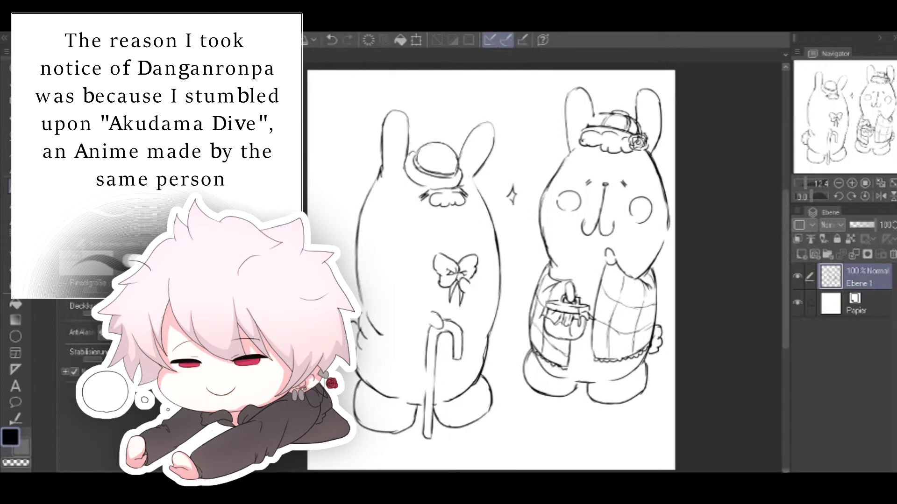
Enlarge the canvas upward and to the right, and reposition the rabbit sketch within the larger area
{"action": "left_click", "coordinate": [117, 26]}
{"action": "left_click", "coordinate": [210, 360]}
{"action": "left_click", "coordinate": [840, 183]}
{"action": "left_click_drag", "start_coordinate": [491, 170], "coordinate": [491, 136]}
{"action": "left_click_drag", "start_coordinate": [584, 255], "coordinate": [597, 255]}
{"action": "mouse_move", "coordinate": [497, 137]}
{"action": "left_mouse_down"}
{"action": "mouse_move", "coordinate": [498, 116]}
{"action": "mouse_move", "coordinate": [499, 138]}
{"action": "left_mouse_up"}
{"action": "left_click_drag", "start_coordinate": [596, 255], "coordinate": [637, 254]}
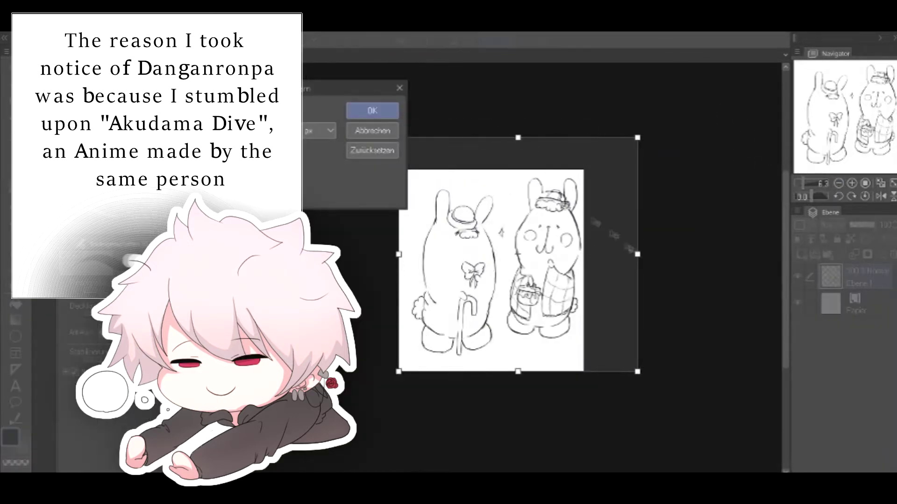
{"action": "left_click", "coordinate": [372, 111]}
{"action": "left_click", "coordinate": [880, 183]}
{"action": "left_click", "coordinate": [15, 118]}
{"action": "left_click_drag", "start_coordinate": [514, 282], "coordinate": [558, 272]}
Sketch a tall coat stand with a ball top and curved hooks beside the first rabbit
{"action": "left_click", "coordinate": [15, 186]}
{"action": "left_click_drag", "start_coordinate": [786, 265], "coordinate": [788, 267]}
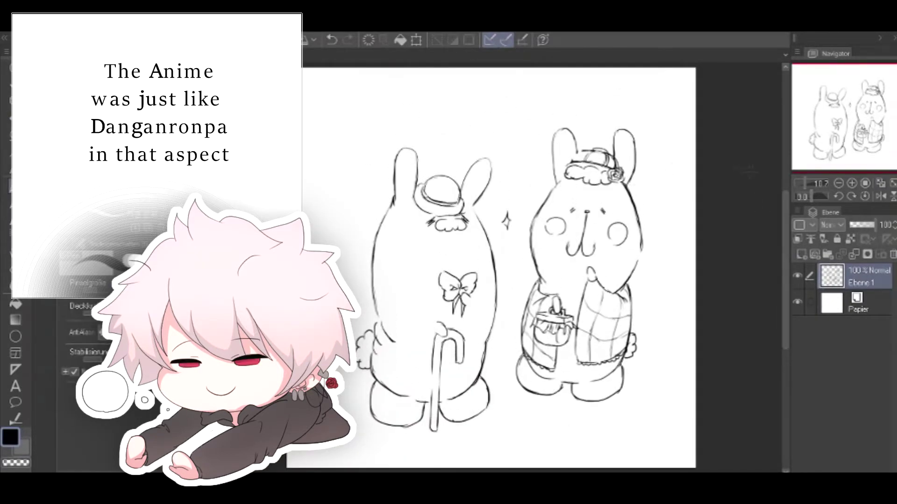
{"action": "mouse_move", "coordinate": [336, 139]}
{"action": "left_mouse_down"}
{"action": "mouse_move", "coordinate": [354, 122]}
{"action": "mouse_move", "coordinate": [333, 120]}
{"action": "mouse_move", "coordinate": [320, 234]}
{"action": "mouse_move", "coordinate": [325, 225]}
{"action": "left_mouse_up"}
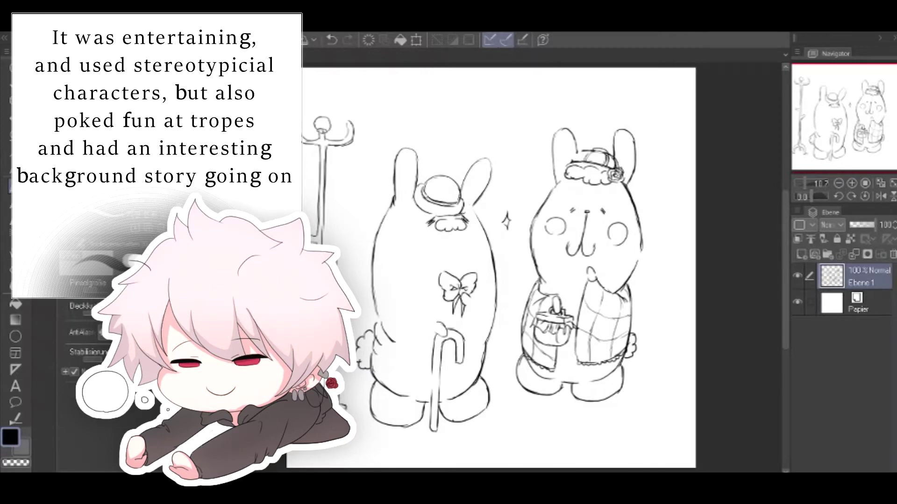
Select the coat stand with the Lasso, move it slightly up and towards the first rabbit, and deselect it
{"action": "left_click", "coordinate": [14, 135]}
{"action": "mouse_move", "coordinate": [303, 95]}
{"action": "left_mouse_down"}
{"action": "mouse_move", "coordinate": [359, 366]}
{"action": "mouse_move", "coordinate": [299, 98]}
{"action": "left_mouse_up"}
{"action": "key", "text": "ctrl+t"}
{"action": "left_click_drag", "start_coordinate": [324, 196], "coordinate": [331, 176]}
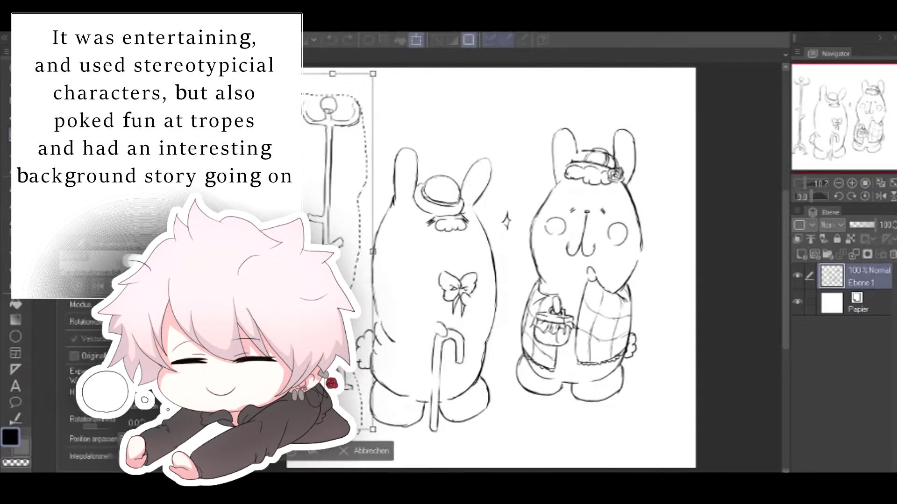
{"action": "left_click", "coordinate": [297, 455]}
{"action": "key", "text": "ctrl+d"}
{"action": "key", "text": "p"}
Select the second rabbit with the Lasso and move it lower and closer to the first rabbit
{"action": "left_click", "coordinate": [13, 135]}
{"action": "mouse_move", "coordinate": [512, 255]}
{"action": "left_mouse_down"}
{"action": "mouse_move", "coordinate": [579, 100]}
{"action": "mouse_move", "coordinate": [510, 248]}
{"action": "mouse_move", "coordinate": [518, 237]}
{"action": "left_mouse_up"}
{"action": "left_click", "coordinate": [485, 440]}
{"action": "mouse_move", "coordinate": [609, 305]}
{"action": "left_mouse_down"}
{"action": "mouse_move", "coordinate": [630, 322]}
{"action": "mouse_move", "coordinate": [591, 338]}
{"action": "left_mouse_up"}
{"action": "mouse_move", "coordinate": [564, 379]}
{"action": "left_mouse_down"}
{"action": "mouse_move", "coordinate": [546, 376]}
{"action": "mouse_move", "coordinate": [552, 385]}
{"action": "left_mouse_up"}
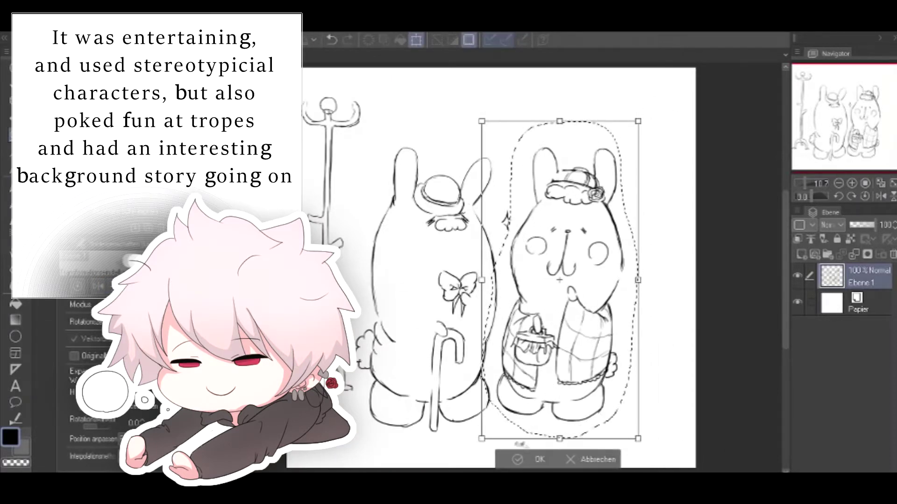
{"action": "key", "text": "Return"}
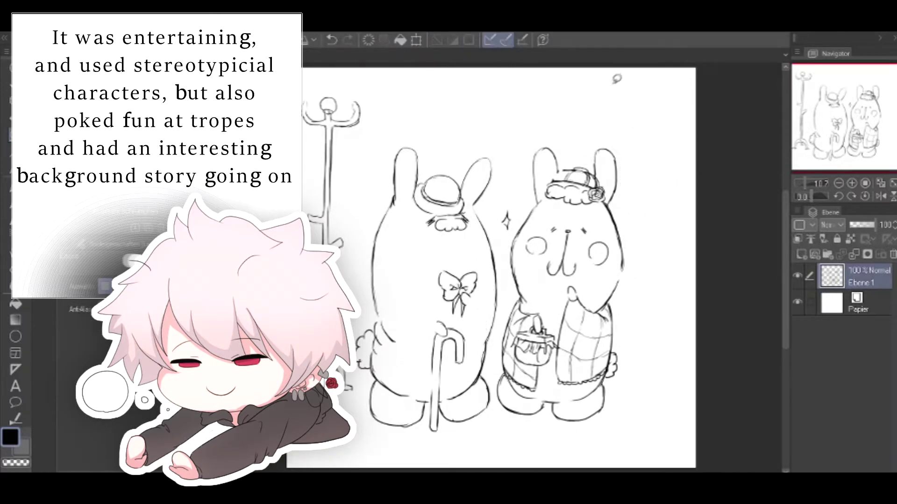
{"action": "left_click", "coordinate": [15, 269]}
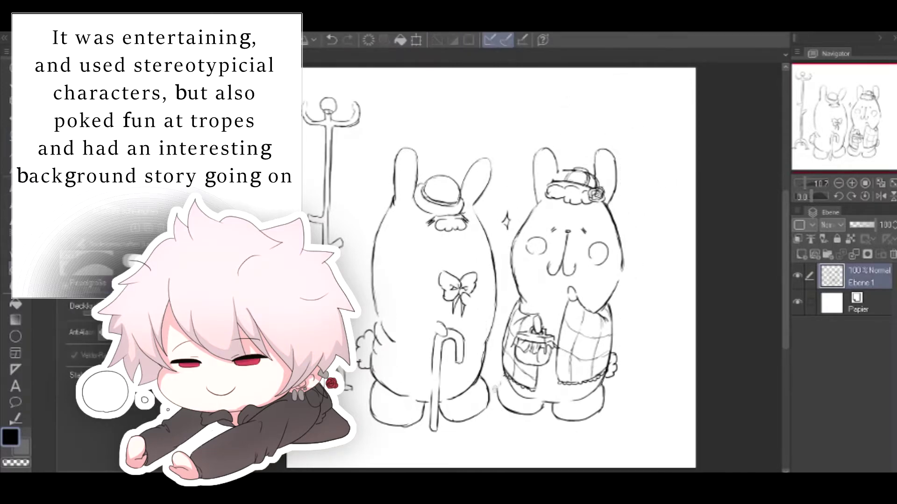
{"action": "key", "text": "p"}
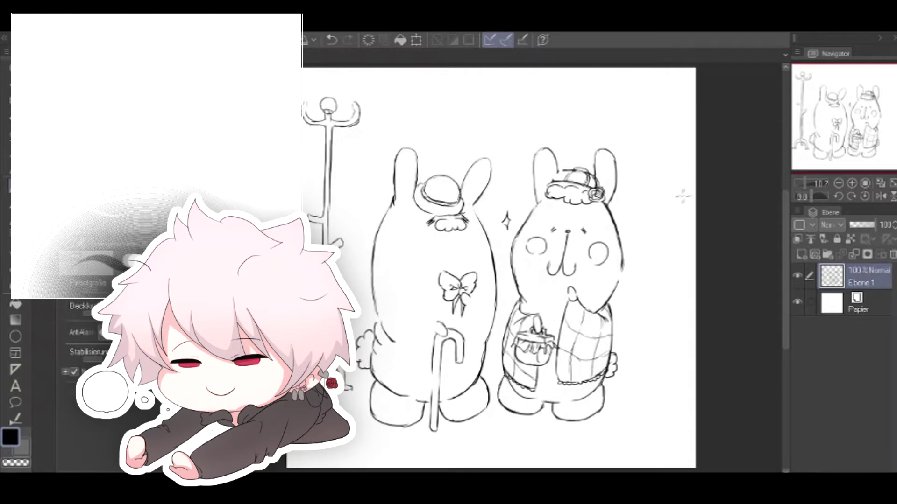
Sketch a banded hat hanging from the coat stand's hook and add hatched details lower on its post
{"action": "left_click_drag", "start_coordinate": [340, 97], "coordinate": [373, 140]}
{"action": "left_click_drag", "start_coordinate": [355, 99], "coordinate": [375, 138]}
{"action": "mouse_move", "coordinate": [354, 101]}
{"action": "left_mouse_down"}
{"action": "mouse_move", "coordinate": [379, 117]}
{"action": "mouse_move", "coordinate": [371, 131]}
{"action": "left_mouse_up"}
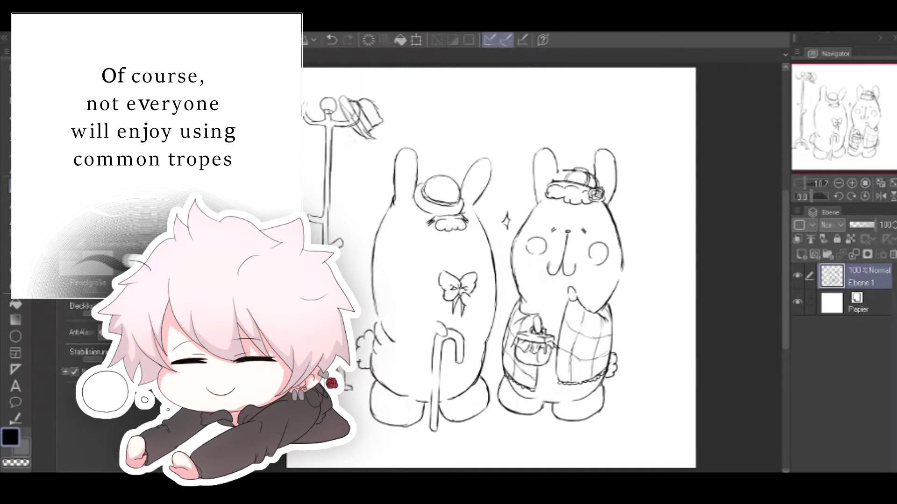
{"action": "left_click_drag", "start_coordinate": [316, 220], "coordinate": [318, 244]}
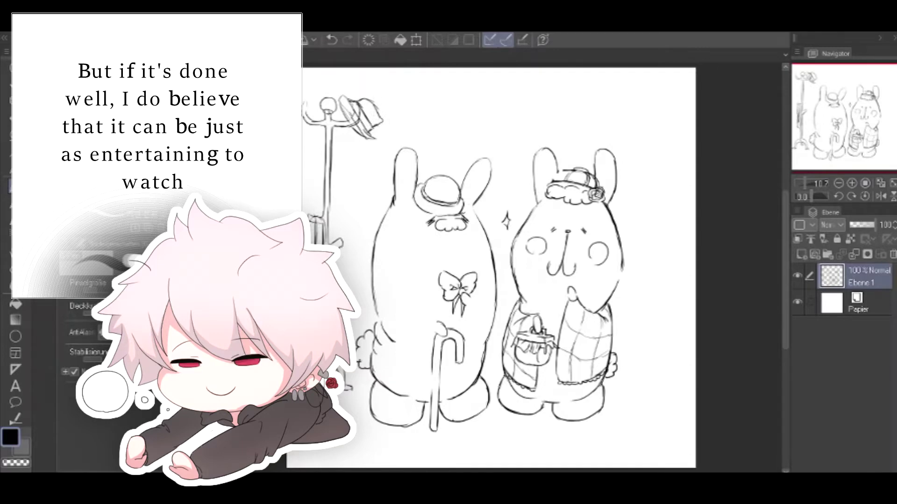
{"action": "left_click", "coordinate": [15, 268]}
{"action": "left_click_drag", "start_coordinate": [317, 217], "coordinate": [319, 228]}
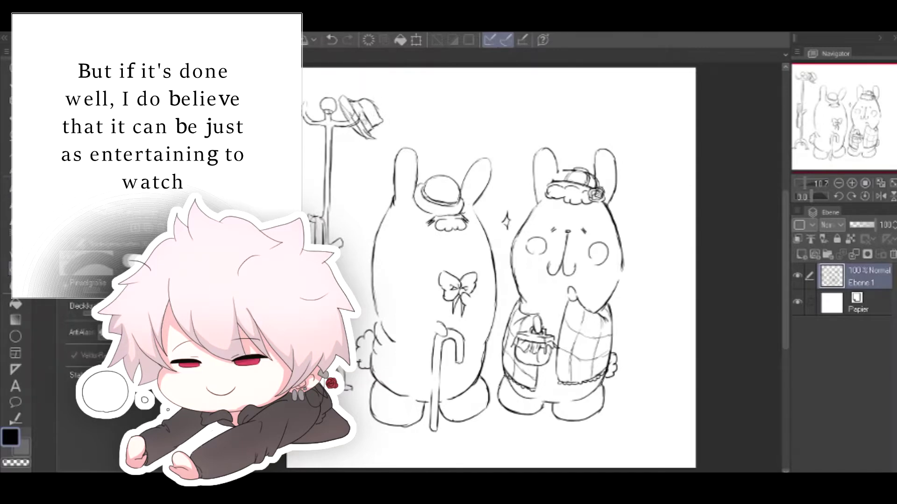
Darken the brim and band of the hat hanging on the coat stand and erase stray lines around it
{"action": "key", "text": "p"}
{"action": "mouse_move", "coordinate": [343, 97]}
{"action": "left_mouse_down"}
{"action": "mouse_move", "coordinate": [373, 141]}
{"action": "mouse_move", "coordinate": [364, 140]}
{"action": "mouse_move", "coordinate": [374, 137]}
{"action": "left_mouse_up"}
{"action": "left_click", "coordinate": [15, 269]}
{"action": "key", "text": "p"}
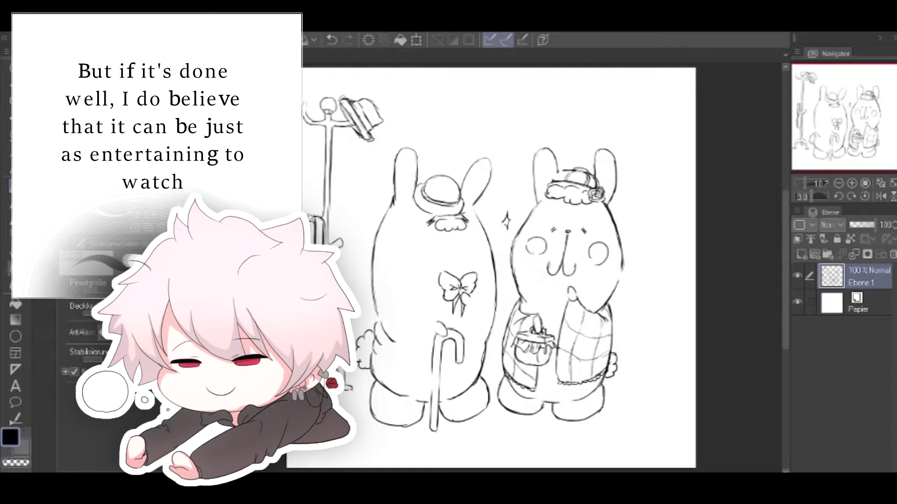
{"action": "key", "text": "e"}
{"action": "left_click_drag", "start_coordinate": [364, 137], "coordinate": [376, 146]}
{"action": "key", "text": "p"}
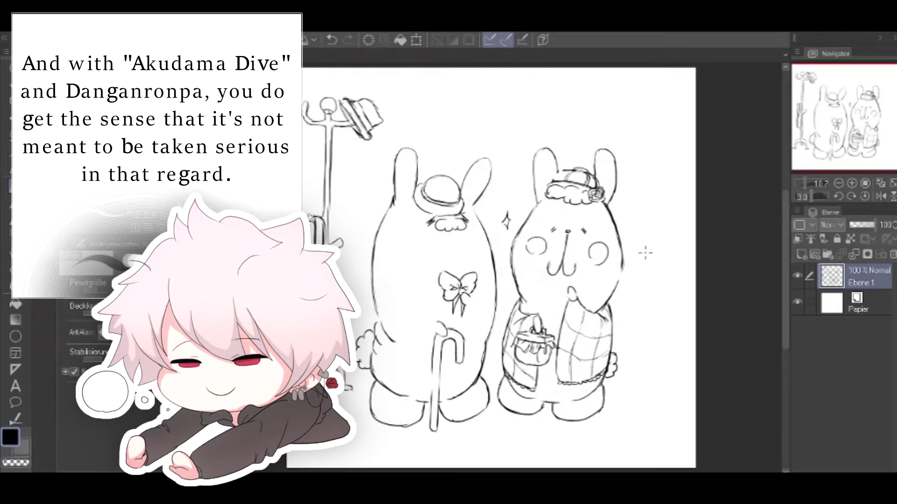
Sketch a tall rectangular mirror outline behind the second rabbit with a scroll at each upper corner
{"action": "left_click_drag", "start_coordinate": [509, 140], "coordinate": [511, 206]}
{"action": "mouse_move", "coordinate": [530, 132]}
{"action": "left_mouse_down"}
{"action": "mouse_move", "coordinate": [628, 143]}
{"action": "mouse_move", "coordinate": [628, 132]}
{"action": "mouse_move", "coordinate": [626, 241]}
{"action": "left_mouse_up"}
{"action": "left_click_drag", "start_coordinate": [508, 232], "coordinate": [504, 312]}
{"action": "left_click", "coordinate": [333, 40]}
{"action": "left_click_drag", "start_coordinate": [507, 232], "coordinate": [505, 308]}
{"action": "left_click_drag", "start_coordinate": [626, 240], "coordinate": [620, 321]}
{"action": "left_click_drag", "start_coordinate": [500, 124], "coordinate": [494, 132]}
{"action": "left_click_drag", "start_coordinate": [629, 134], "coordinate": [637, 126]}
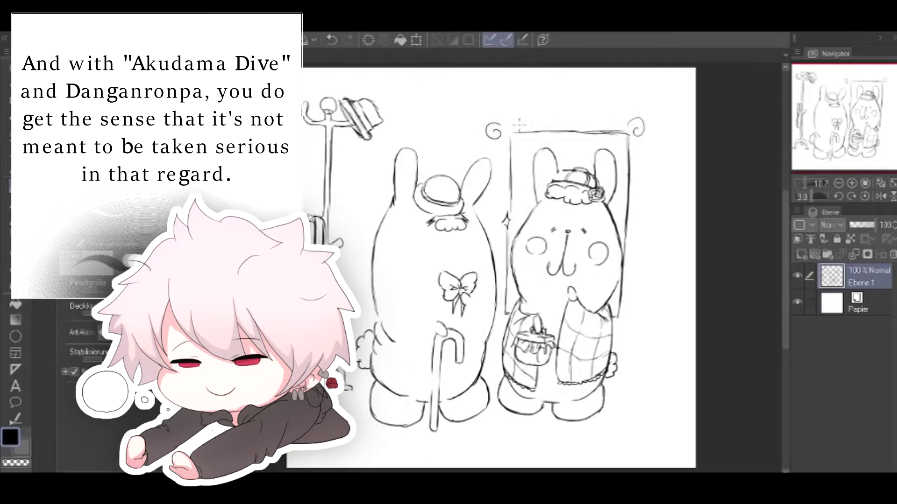
Add an ornate crest, outer side edges and lower corner scrolls to the mirror frame
{"action": "left_click_drag", "start_coordinate": [508, 123], "coordinate": [553, 124]}
{"action": "mouse_move", "coordinate": [620, 122]}
{"action": "left_mouse_down"}
{"action": "mouse_move", "coordinate": [550, 121]}
{"action": "mouse_move", "coordinate": [569, 120]}
{"action": "left_mouse_up"}
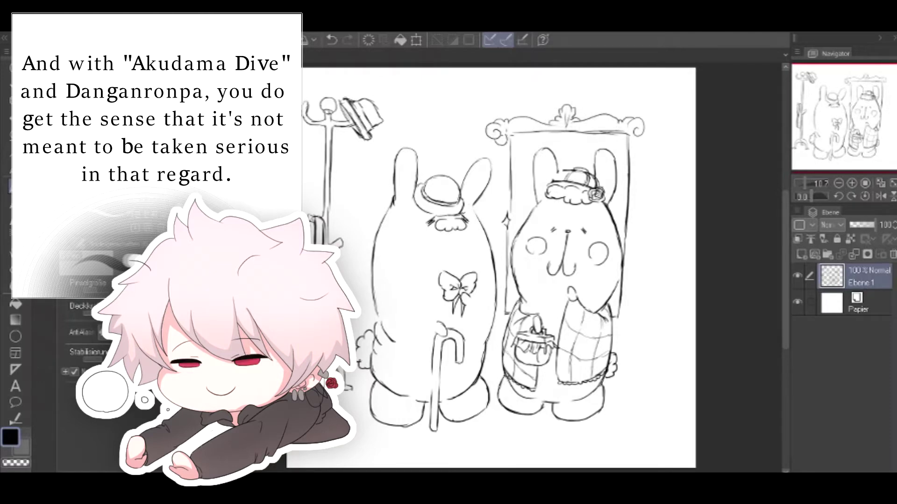
{"action": "left_click_drag", "start_coordinate": [501, 139], "coordinate": [498, 322]}
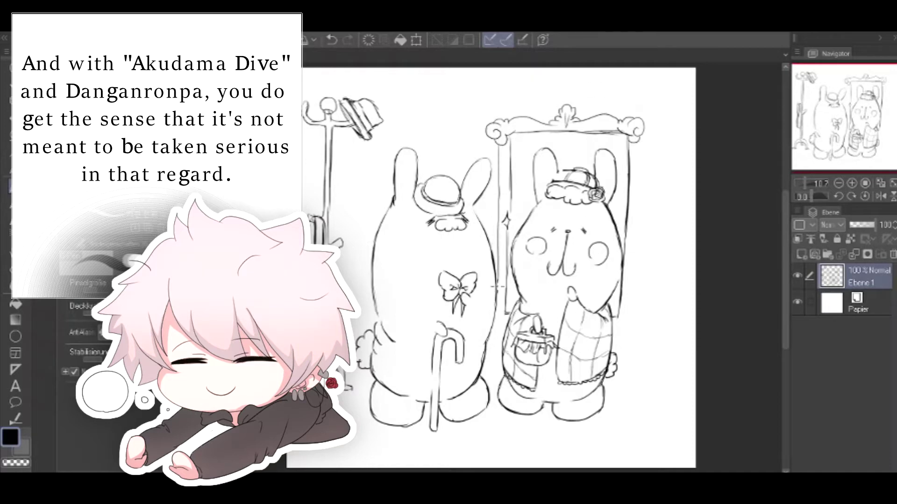
{"action": "left_click_drag", "start_coordinate": [636, 137], "coordinate": [626, 324]}
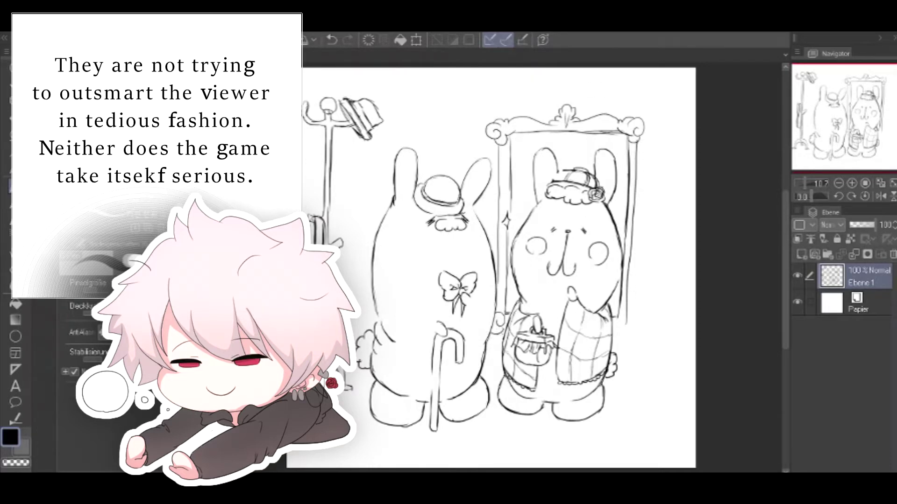
{"action": "left_click_drag", "start_coordinate": [623, 319], "coordinate": [632, 331]}
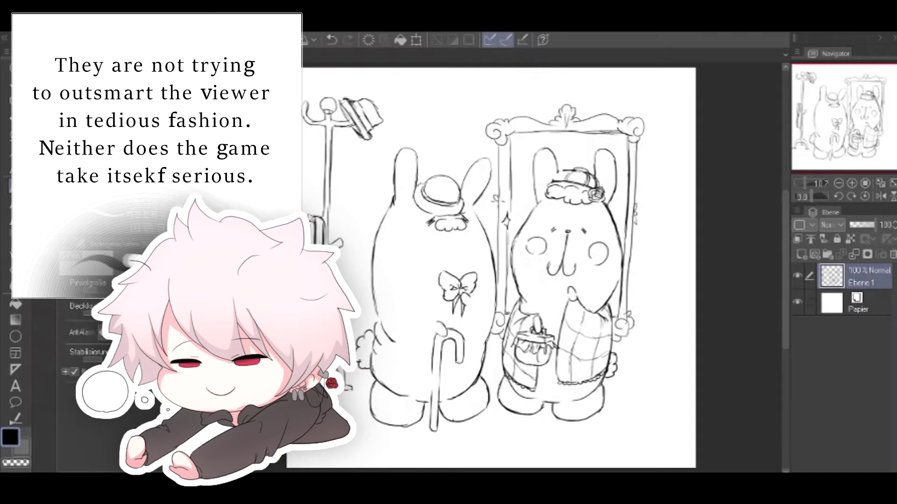
Sketch the second rabbit's reflected ear in the mirror and a tall door outline behind the first rabbit
{"action": "left_click_drag", "start_coordinate": [530, 162], "coordinate": [526, 207]}
{"action": "key", "text": "ctrl+z"}
{"action": "left_click_drag", "start_coordinate": [368, 145], "coordinate": [360, 336]}
{"action": "mouse_move", "coordinate": [374, 99]}
{"action": "left_mouse_down"}
{"action": "mouse_move", "coordinate": [468, 116]}
{"action": "mouse_move", "coordinate": [461, 185]}
{"action": "left_mouse_up"}
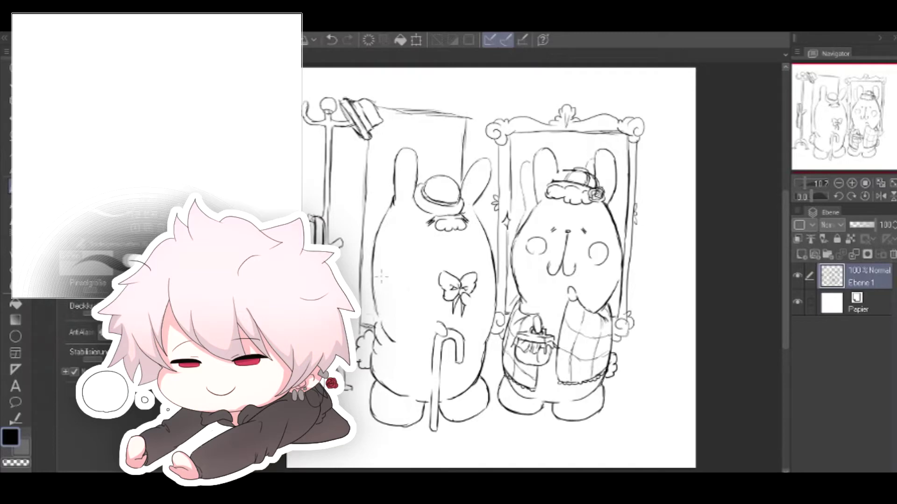
Sketch the floor lines and a rug with short hatched marks around the rabbits' feet
{"action": "left_click_drag", "start_coordinate": [353, 416], "coordinate": [394, 447]}
{"action": "left_click_drag", "start_coordinate": [339, 401], "coordinate": [369, 387]}
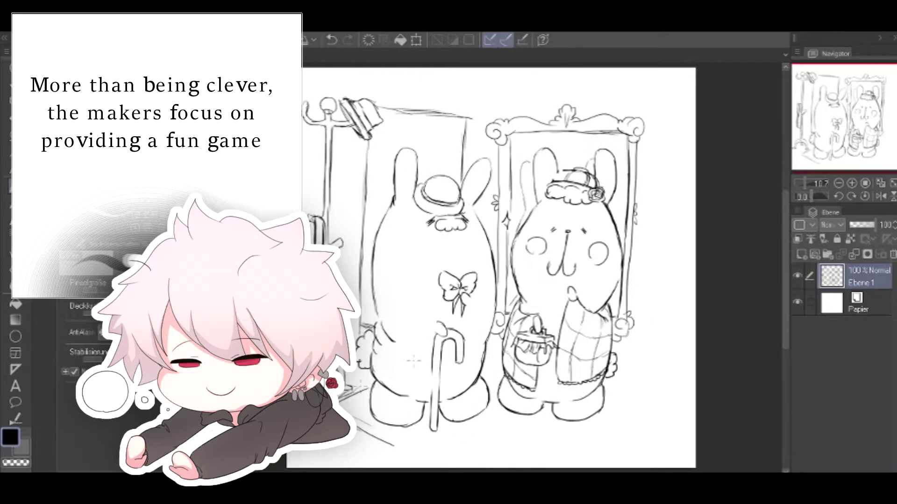
{"action": "left_click_drag", "start_coordinate": [591, 381], "coordinate": [659, 415]}
{"action": "mouse_move", "coordinate": [411, 451]}
{"action": "left_mouse_down"}
{"action": "mouse_move", "coordinate": [444, 462]}
{"action": "mouse_move", "coordinate": [466, 454]}
{"action": "left_mouse_up"}
{"action": "left_click_drag", "start_coordinate": [483, 371], "coordinate": [499, 364]}
{"action": "left_click_drag", "start_coordinate": [485, 438], "coordinate": [496, 441]}
{"action": "left_click_drag", "start_coordinate": [494, 429], "coordinate": [505, 434]}
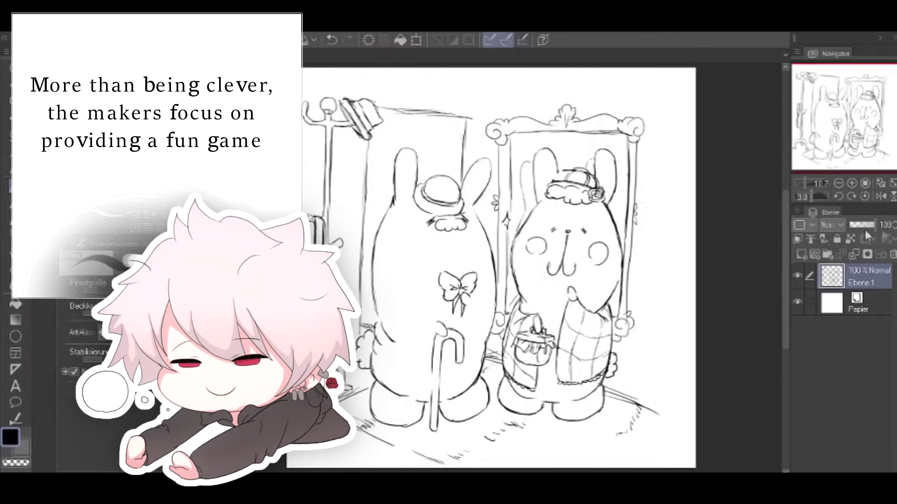
Lower the sketch layer's opacity to 26 % and add a new layer above it
{"action": "left_click_drag", "start_coordinate": [874, 225], "coordinate": [856, 225]}
{"action": "left_click", "coordinate": [802, 254]}
{"action": "left_click", "coordinate": [852, 184]}
{"action": "left_click", "coordinate": [852, 184]}
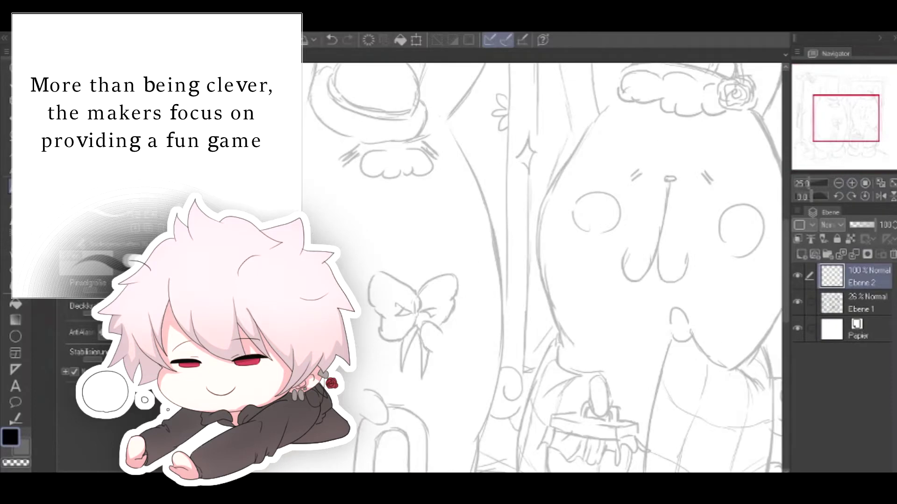
{"action": "left_click", "coordinate": [839, 184]}
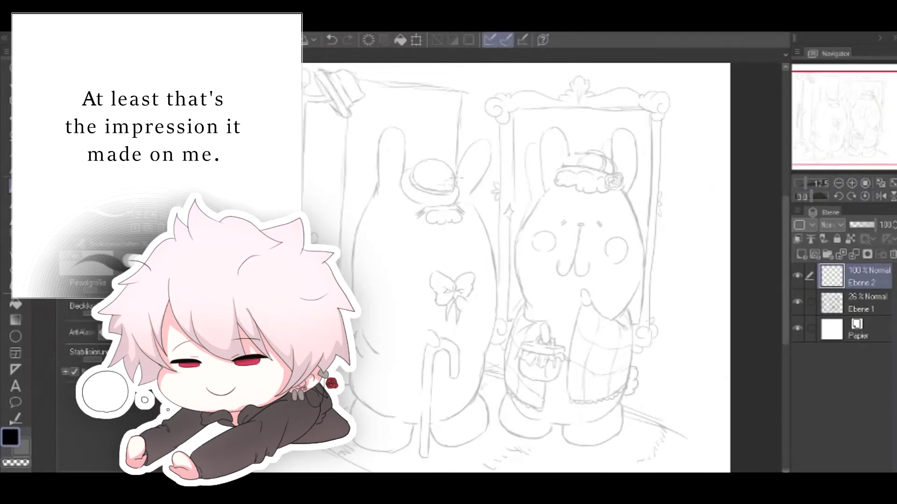
Ink a test ear, convert Ebene 2 to a vector layer, and lower the sketch layer's opacity to 10 %
{"action": "left_click", "coordinate": [331, 40]}
{"action": "mouse_move", "coordinate": [378, 187]}
{"action": "left_mouse_down"}
{"action": "mouse_move", "coordinate": [404, 181]}
{"action": "mouse_move", "coordinate": [399, 135]}
{"action": "mouse_move", "coordinate": [405, 181]}
{"action": "mouse_move", "coordinate": [378, 144]}
{"action": "mouse_move", "coordinate": [404, 181]}
{"action": "left_mouse_up"}
{"action": "right_click", "coordinate": [865, 276]}
{"action": "left_click", "coordinate": [332, 39]}
{"action": "left_click", "coordinate": [842, 306]}
{"action": "left_click_drag", "start_coordinate": [857, 225], "coordinate": [852, 225]}
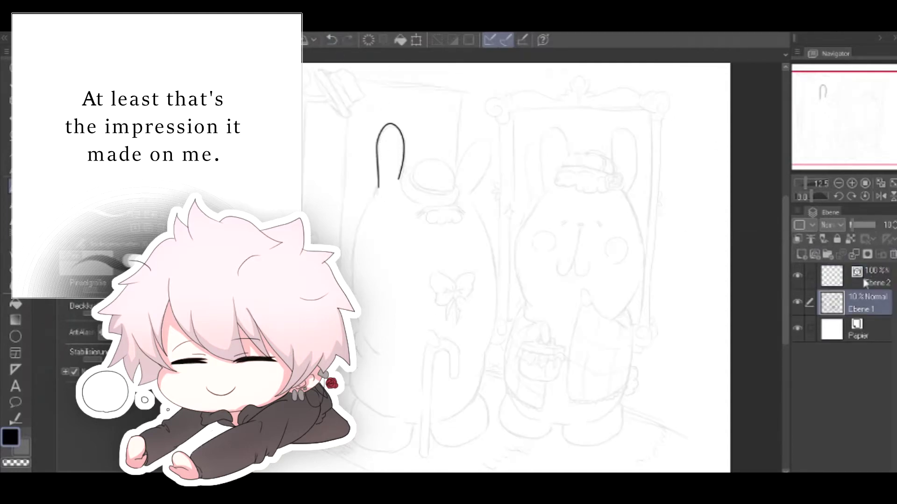
{"action": "left_click", "coordinate": [867, 277]}
Work over the base of the first rabbit's upright ear and ink the start of the adjoining body outline
{"action": "key", "text": "ctrl+plus"}
{"action": "key", "text": "ctrl+plus"}
{"action": "left_click_drag", "start_coordinate": [499, 129], "coordinate": [589, 302]}
{"action": "left_click", "coordinate": [333, 41]}
{"action": "mouse_move", "coordinate": [357, 280]}
{"action": "left_mouse_down"}
{"action": "mouse_move", "coordinate": [414, 174]}
{"action": "mouse_move", "coordinate": [402, 270]}
{"action": "mouse_move", "coordinate": [410, 244]}
{"action": "mouse_move", "coordinate": [401, 270]}
{"action": "left_mouse_up"}
{"action": "left_click", "coordinate": [332, 41]}
{"action": "left_click", "coordinate": [333, 40]}
{"action": "left_click", "coordinate": [881, 196]}
{"action": "mouse_move", "coordinate": [583, 271]}
{"action": "left_mouse_down"}
{"action": "mouse_move", "coordinate": [632, 242]}
{"action": "mouse_move", "coordinate": [632, 296]}
{"action": "mouse_move", "coordinate": [634, 238]}
{"action": "mouse_move", "coordinate": [631, 292]}
{"action": "left_mouse_up"}
{"action": "left_click", "coordinate": [332, 41]}
{"action": "key", "text": "ctrl+z"}
{"action": "mouse_move", "coordinate": [583, 275]}
{"action": "left_mouse_down"}
{"action": "mouse_move", "coordinate": [633, 273]}
{"action": "mouse_move", "coordinate": [634, 286]}
{"action": "left_mouse_up"}
{"action": "key", "text": "ctrl+z"}
{"action": "left_click_drag", "start_coordinate": [633, 283], "coordinate": [635, 294]}
{"action": "left_click", "coordinate": [881, 196]}
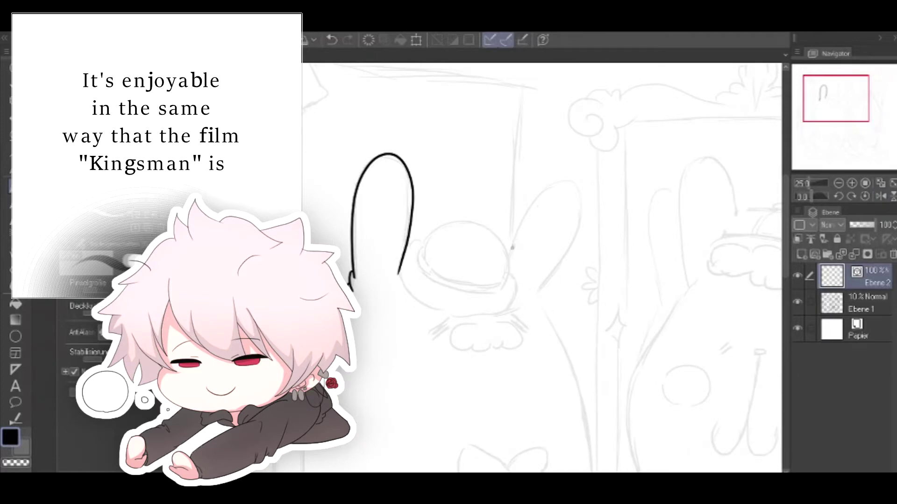
Ink the first rabbit's tilted ear and the hat's round crown with its band line
{"action": "left_click_drag", "start_coordinate": [511, 253], "coordinate": [535, 287]}
{"action": "mouse_move", "coordinate": [422, 247]}
{"action": "left_mouse_down"}
{"action": "mouse_move", "coordinate": [503, 280]}
{"action": "mouse_move", "coordinate": [422, 245]}
{"action": "left_mouse_up"}
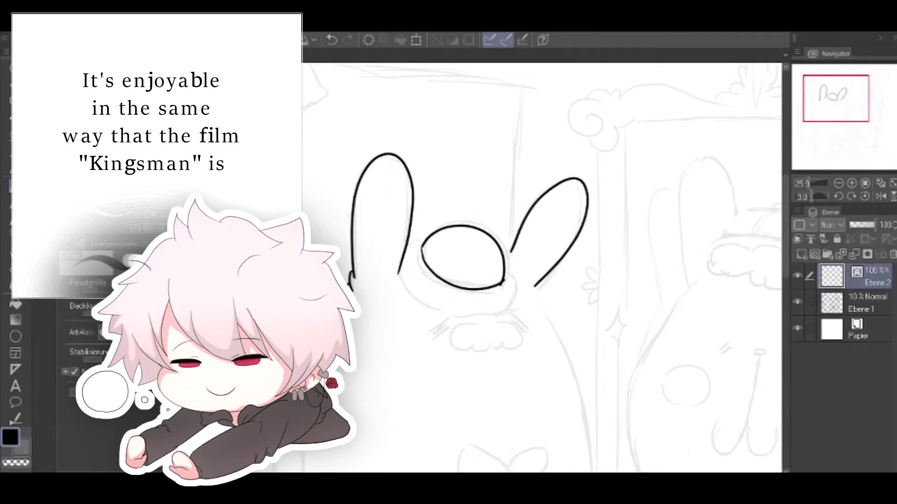
{"action": "key", "text": "e"}
{"action": "mouse_move", "coordinate": [420, 243]}
{"action": "left_mouse_down"}
{"action": "mouse_move", "coordinate": [430, 271]}
{"action": "mouse_move", "coordinate": [505, 288]}
{"action": "left_mouse_up"}
{"action": "key", "text": "ctrl+z"}
{"action": "left_click_drag", "start_coordinate": [422, 243], "coordinate": [505, 284]}
{"action": "key", "text": "ctrl+z"}
{"action": "left_click", "coordinate": [332, 40]}
{"action": "left_click_drag", "start_coordinate": [405, 255], "coordinate": [424, 238]}
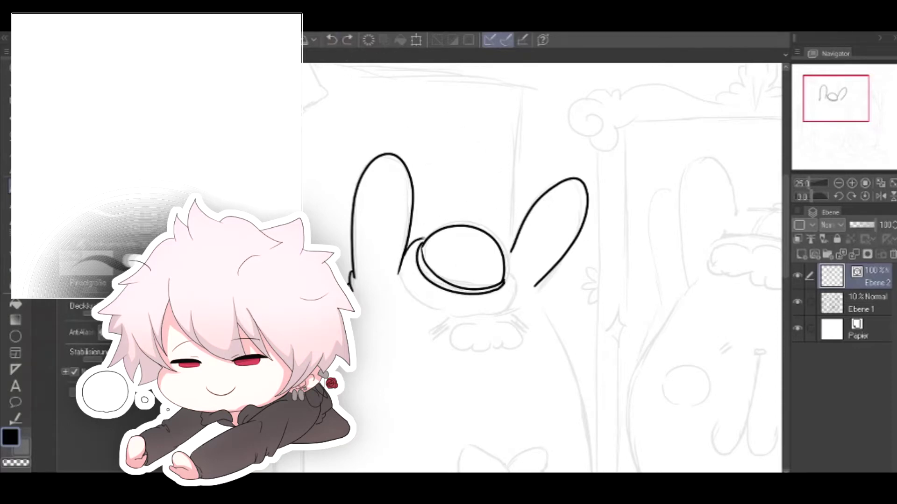
Ink the curled brim around the first rabbit's hat
{"action": "mouse_move", "coordinate": [400, 268]}
{"action": "left_mouse_down"}
{"action": "mouse_move", "coordinate": [507, 304]}
{"action": "mouse_move", "coordinate": [514, 284]}
{"action": "left_mouse_up"}
{"action": "left_click_drag", "start_coordinate": [579, 264], "coordinate": [486, 179]}
{"action": "key", "text": "ctrl+z"}
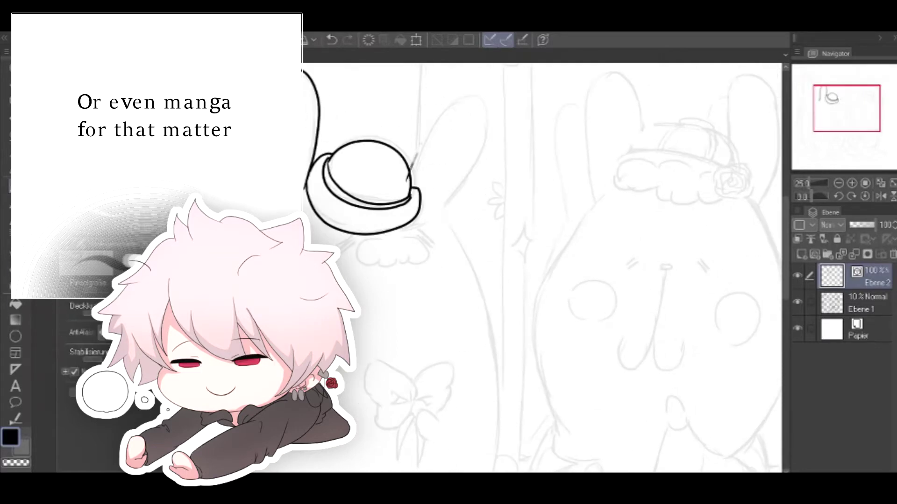
Redraw the tilted ear behind the first rabbit's hat and erase the part of its line overlapping the hat
{"action": "left_click_drag", "start_coordinate": [410, 172], "coordinate": [434, 210]}
{"action": "left_click", "coordinate": [333, 43]}
{"action": "mouse_move", "coordinate": [409, 172]}
{"action": "left_mouse_down"}
{"action": "mouse_move", "coordinate": [488, 119]}
{"action": "mouse_move", "coordinate": [432, 214]}
{"action": "mouse_move", "coordinate": [440, 210]}
{"action": "mouse_move", "coordinate": [447, 196]}
{"action": "mouse_move", "coordinate": [427, 215]}
{"action": "left_mouse_up"}
{"action": "left_click", "coordinate": [333, 43]}
{"action": "left_click", "coordinate": [334, 43]}
{"action": "left_click", "coordinate": [334, 42]}
{"action": "left_click", "coordinate": [334, 42]}
{"action": "left_click", "coordinate": [334, 43]}
{"action": "left_click", "coordinate": [332, 42]}
{"action": "left_click", "coordinate": [333, 42]}
{"action": "left_click", "coordinate": [333, 42]}
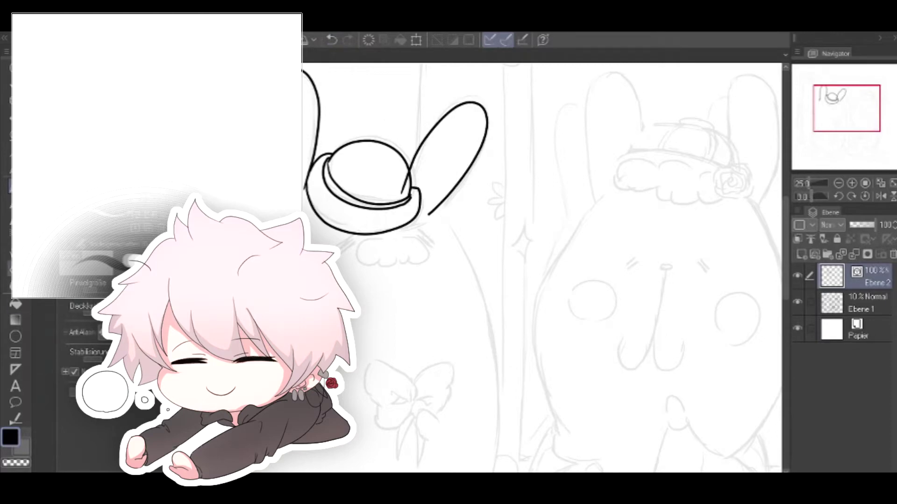
{"action": "key", "text": "e"}
{"action": "left_click_drag", "start_coordinate": [408, 174], "coordinate": [401, 193]}
Ink the two long side contours of the first rabbit's body, cleaning up the line with the eraser
{"action": "left_click_drag", "start_coordinate": [399, 263], "coordinate": [489, 149]}
{"action": "key", "text": "p"}
{"action": "left_click", "coordinate": [333, 42]}
{"action": "mouse_move", "coordinate": [343, 92]}
{"action": "left_mouse_down"}
{"action": "mouse_move", "coordinate": [337, 421]}
{"action": "mouse_move", "coordinate": [313, 150]}
{"action": "mouse_move", "coordinate": [336, 421]}
{"action": "left_mouse_up"}
{"action": "left_click", "coordinate": [333, 42]}
{"action": "left_click_drag", "start_coordinate": [514, 250], "coordinate": [468, 259]}
{"action": "mouse_move", "coordinate": [477, 100]}
{"action": "left_mouse_down"}
{"action": "mouse_move", "coordinate": [521, 178]}
{"action": "mouse_move", "coordinate": [514, 457]}
{"action": "mouse_move", "coordinate": [516, 432]}
{"action": "left_mouse_up"}
{"action": "key", "text": "ctrl+z"}
{"action": "key", "text": "e"}
{"action": "left_click", "coordinate": [474, 109]}
{"action": "left_click_drag", "start_coordinate": [438, 238], "coordinate": [440, 141]}
{"action": "key", "text": "p"}
{"action": "key", "text": "ctrl+z"}
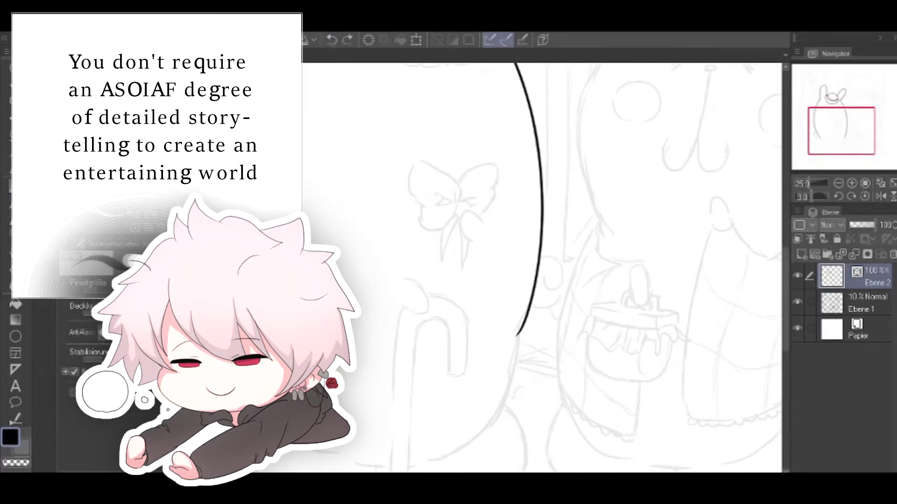
Ink the lower curves of the first rabbit's body, continuing the side contours inward above the feet
{"action": "left_click_drag", "start_coordinate": [244, 334], "coordinate": [381, 453]}
{"action": "left_click_drag", "start_coordinate": [453, 320], "coordinate": [466, 239]}
{"action": "key", "text": "ctrl+z"}
{"action": "left_click_drag", "start_coordinate": [256, 254], "coordinate": [427, 391]}
{"action": "key", "text": "ctrl+z"}
{"action": "left_click_drag", "start_coordinate": [530, 255], "coordinate": [419, 395]}
{"action": "key", "text": "ctrl+z"}
{"action": "left_click_drag", "start_coordinate": [530, 254], "coordinate": [419, 395]}
{"action": "left_click", "coordinate": [331, 41]}
{"action": "left_click", "coordinate": [331, 41]}
{"action": "left_click_drag", "start_coordinate": [531, 253], "coordinate": [426, 396]}
{"action": "left_click", "coordinate": [332, 41]}
{"action": "mouse_move", "coordinate": [536, 245]}
{"action": "left_mouse_down"}
{"action": "mouse_move", "coordinate": [439, 378]}
{"action": "mouse_move", "coordinate": [393, 387]}
{"action": "mouse_move", "coordinate": [424, 392]}
{"action": "mouse_move", "coordinate": [344, 381]}
{"action": "left_mouse_up"}
{"action": "key", "text": "ctrl+z"}
{"action": "key", "text": "e"}
{"action": "key", "text": "ctrl+z"}
{"action": "key", "text": "e"}
{"action": "key", "text": "e"}
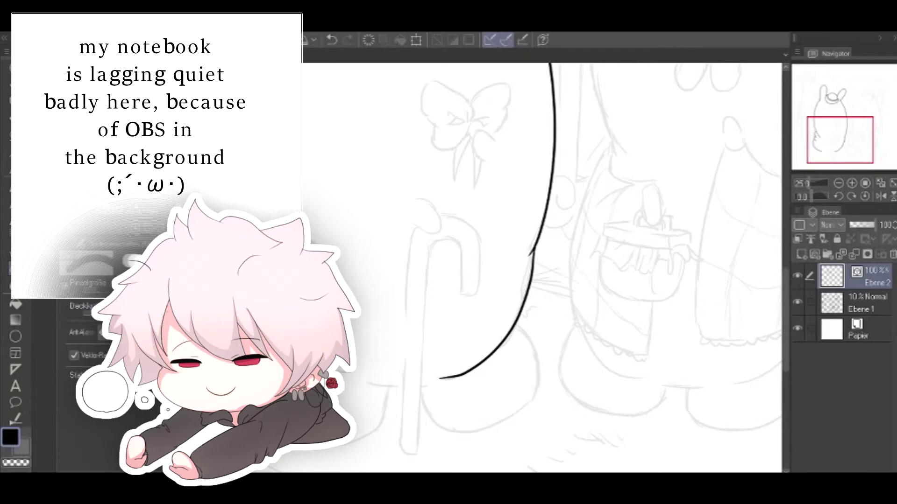
Ink the short bottom edge of the first rabbit's body between its feet
{"action": "key", "text": "p"}
{"action": "left_click_drag", "start_coordinate": [438, 379], "coordinate": [360, 384]}
{"action": "left_click", "coordinate": [332, 40]}
{"action": "left_click_drag", "start_coordinate": [421, 379], "coordinate": [356, 383]}
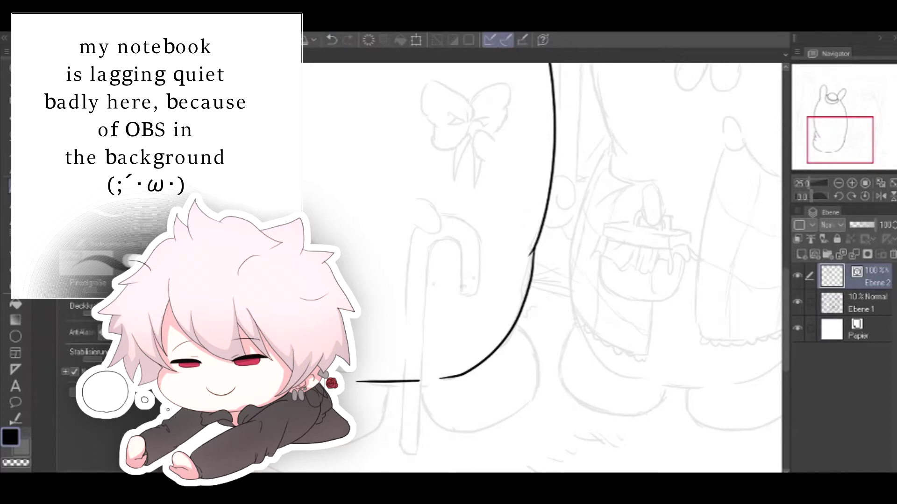
{"action": "left_click_drag", "start_coordinate": [509, 232], "coordinate": [486, 202]}
{"action": "left_click", "coordinate": [332, 40]}
{"action": "left_click_drag", "start_coordinate": [409, 351], "coordinate": [356, 357]}
{"action": "left_click_drag", "start_coordinate": [514, 233], "coordinate": [581, 310]}
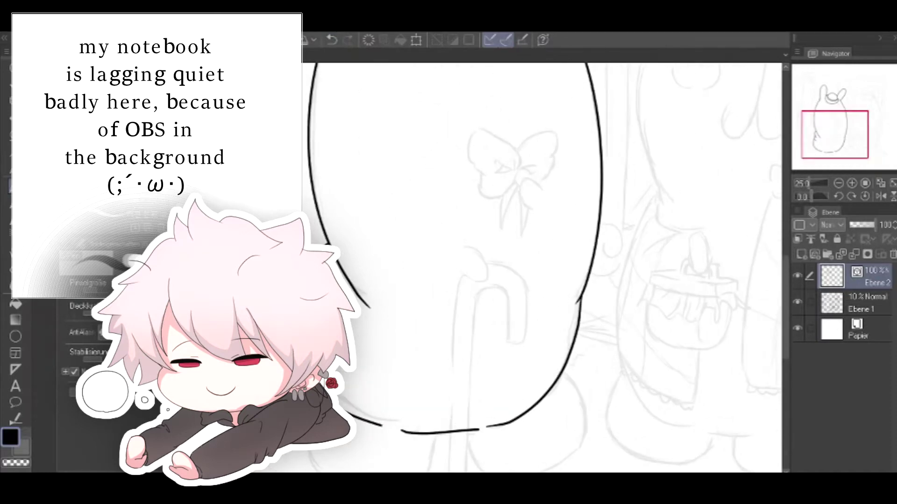
{"action": "key", "text": "ctrl+z"}
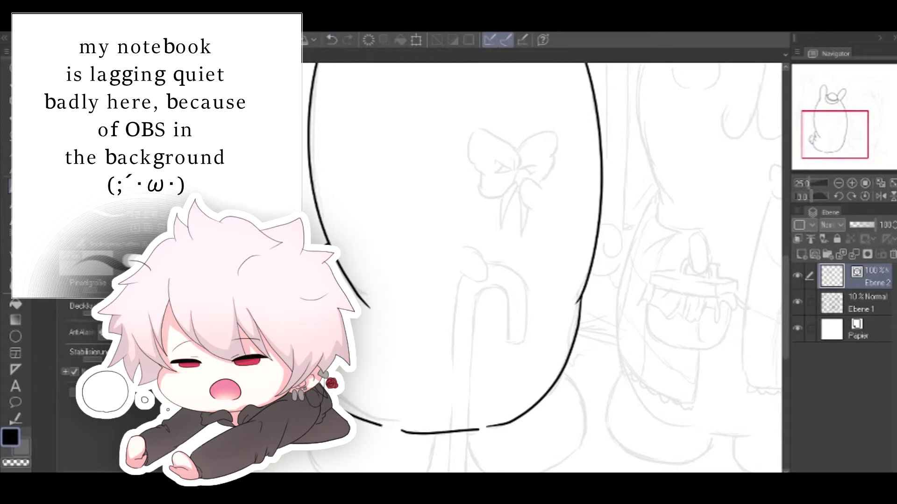
Ink the two long parallel edges of the cane's shaft
{"action": "mouse_move", "coordinate": [574, 196]}
{"action": "left_mouse_down"}
{"action": "mouse_move", "coordinate": [481, 201]}
{"action": "mouse_move", "coordinate": [497, 117]}
{"action": "left_mouse_up"}
{"action": "mouse_move", "coordinate": [390, 194]}
{"action": "left_mouse_down"}
{"action": "mouse_move", "coordinate": [366, 439]}
{"action": "mouse_move", "coordinate": [379, 210]}
{"action": "mouse_move", "coordinate": [371, 422]}
{"action": "left_mouse_up"}
{"action": "key", "text": "ctrl+z"}
{"action": "key", "text": "ctrl+z"}
{"action": "mouse_move", "coordinate": [429, 241]}
{"action": "left_mouse_down"}
{"action": "mouse_move", "coordinate": [380, 443]}
{"action": "mouse_move", "coordinate": [383, 345]}
{"action": "mouse_move", "coordinate": [433, 238]}
{"action": "left_mouse_up"}
{"action": "key", "text": "ctrl+z"}
{"action": "key", "text": "ctrl+z"}
{"action": "left_click_drag", "start_coordinate": [404, 210], "coordinate": [388, 416]}
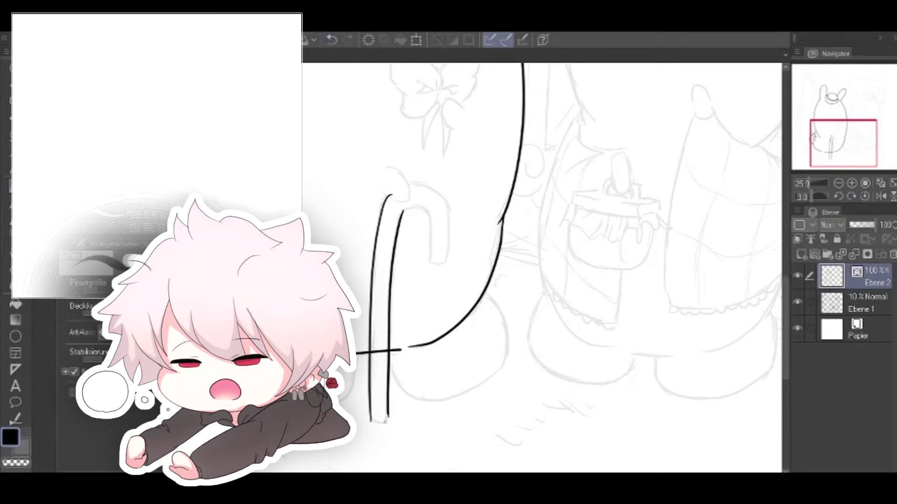
Ink the inner and outer curves of the cane's hooked handle
{"action": "left_click_drag", "start_coordinate": [402, 217], "coordinate": [431, 259]}
{"action": "mouse_move", "coordinate": [405, 187]}
{"action": "left_mouse_down"}
{"action": "mouse_move", "coordinate": [452, 239]}
{"action": "mouse_move", "coordinate": [448, 264]}
{"action": "mouse_move", "coordinate": [441, 263]}
{"action": "left_mouse_up"}
{"action": "left_click", "coordinate": [335, 40]}
{"action": "key", "text": "ctrl+z"}
{"action": "left_click_drag", "start_coordinate": [402, 187], "coordinate": [438, 268]}
Erase the body line crossing the cane's shaft with the vector eraser
{"action": "left_click", "coordinate": [15, 269]}
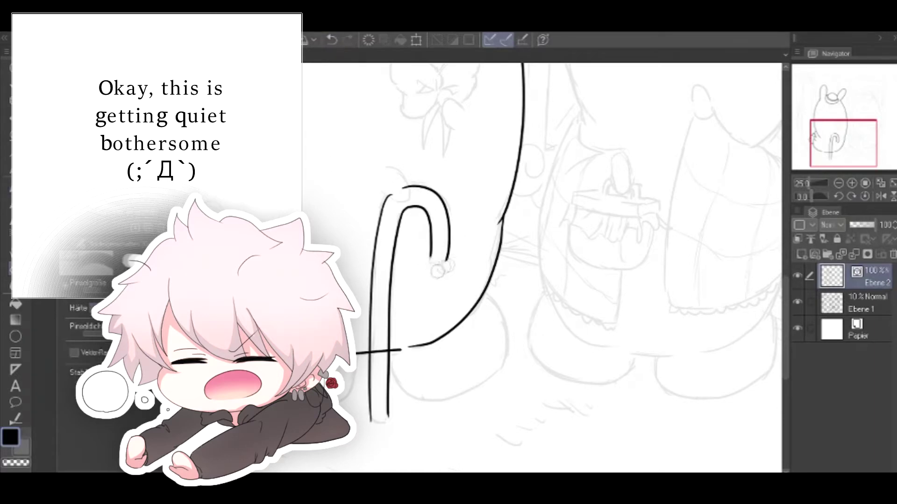
{"action": "left_click", "coordinate": [93, 140]}
{"action": "left_click", "coordinate": [378, 351]}
{"action": "left_click", "coordinate": [333, 38]}
{"action": "left_click", "coordinate": [378, 357]}
{"action": "left_click", "coordinate": [332, 40]}
{"action": "left_click", "coordinate": [93, 158]}
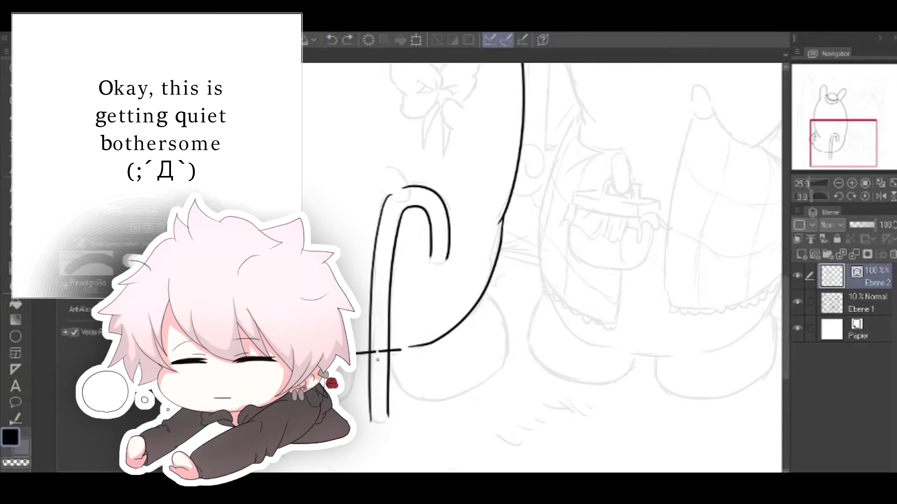
{"action": "left_click_drag", "start_coordinate": [386, 350], "coordinate": [376, 348]}
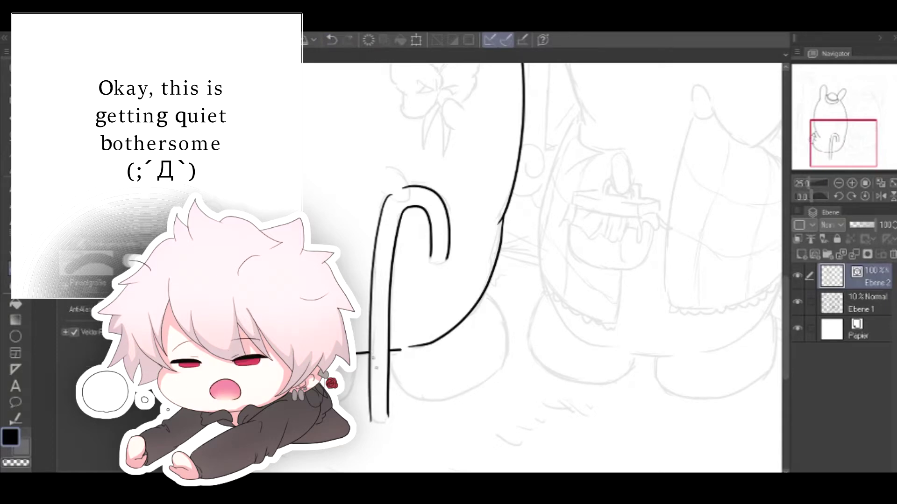
Ink further small detail lines over the sketch
{"action": "key", "text": "p"}
{"action": "left_click_drag", "start_coordinate": [533, 213], "coordinate": [540, 236]}
{"action": "mouse_move", "coordinate": [532, 214]}
{"action": "left_mouse_down"}
{"action": "mouse_move", "coordinate": [545, 203]}
{"action": "mouse_move", "coordinate": [545, 213]}
{"action": "left_mouse_up"}
{"action": "left_click_drag", "start_coordinate": [560, 203], "coordinate": [571, 219]}
{"action": "left_click_drag", "start_coordinate": [573, 211], "coordinate": [585, 206]}
{"action": "left_click_drag", "start_coordinate": [562, 242], "coordinate": [580, 253]}
{"action": "mouse_move", "coordinate": [580, 249]}
{"action": "left_mouse_down"}
{"action": "mouse_move", "coordinate": [594, 250]}
{"action": "mouse_move", "coordinate": [597, 240]}
{"action": "left_mouse_up"}
{"action": "left_click_drag", "start_coordinate": [561, 275], "coordinate": [586, 307]}
{"action": "mouse_move", "coordinate": [613, 238]}
{"action": "left_mouse_down"}
{"action": "mouse_move", "coordinate": [611, 275]}
{"action": "mouse_move", "coordinate": [641, 235]}
{"action": "mouse_move", "coordinate": [665, 240]}
{"action": "left_mouse_up"}
{"action": "left_click", "coordinate": [612, 284]}
{"action": "left_click_drag", "start_coordinate": [640, 273], "coordinate": [661, 268]}
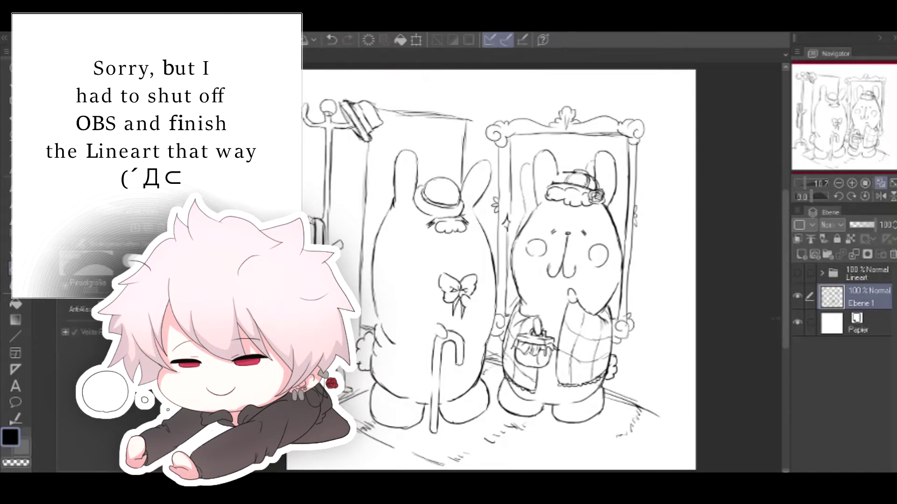
Show the Lineart folder in place of the sketch and delete the sketch layer Ebene 1
{"action": "left_click", "coordinate": [797, 295]}
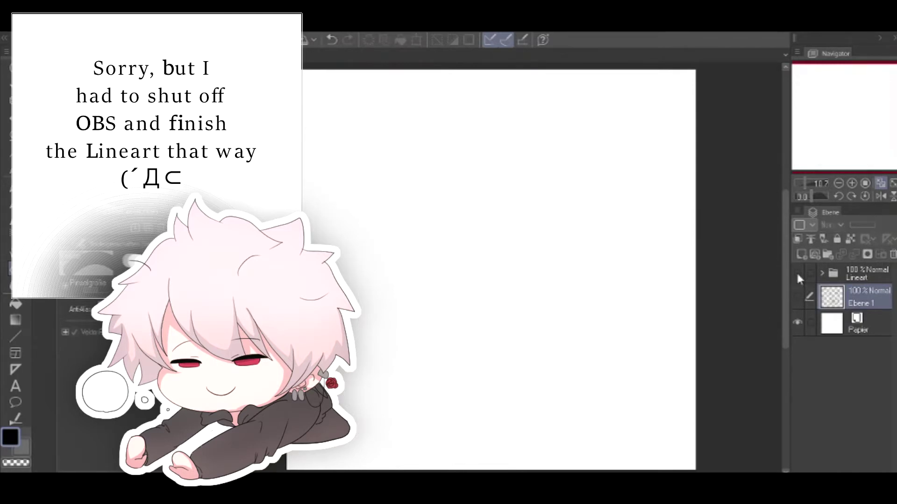
{"action": "left_click", "coordinate": [798, 273]}
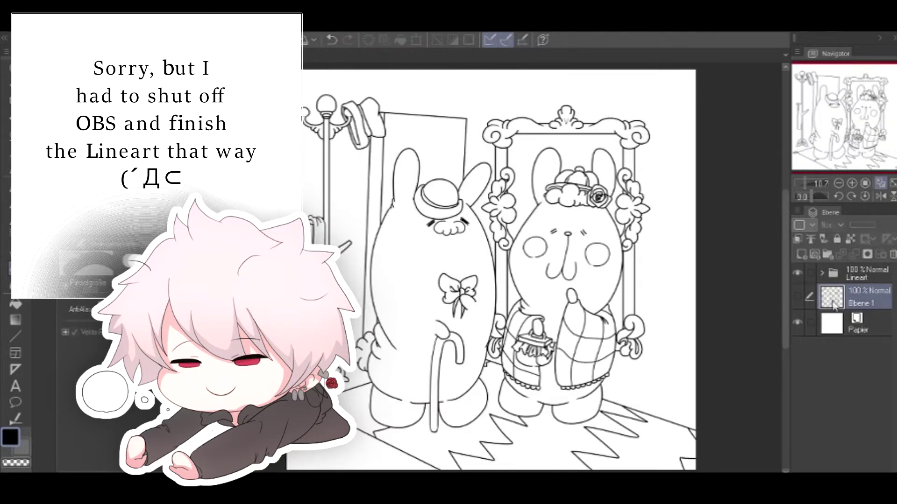
{"action": "left_click", "coordinate": [892, 254]}
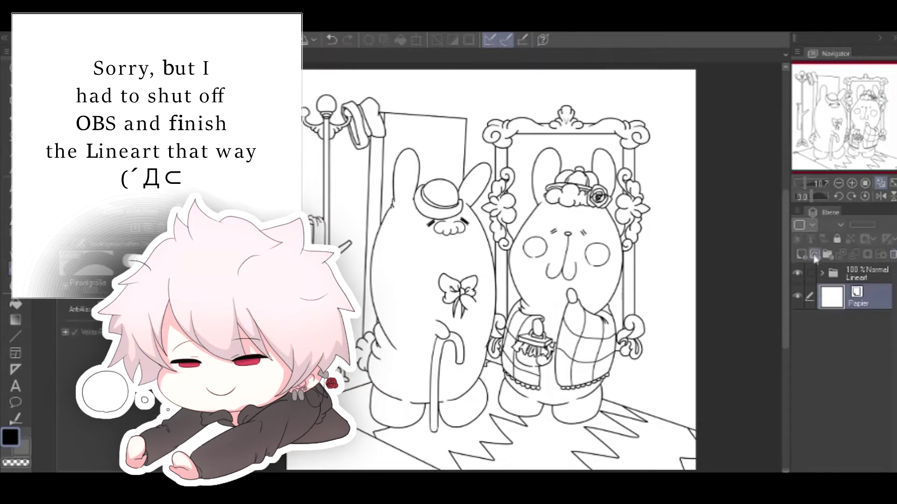
Add a folder named Colour beneath the Lineart folder and create a new raster layer inside it
{"action": "left_click", "coordinate": [827, 254]}
{"action": "double_click", "coordinate": [863, 301]}
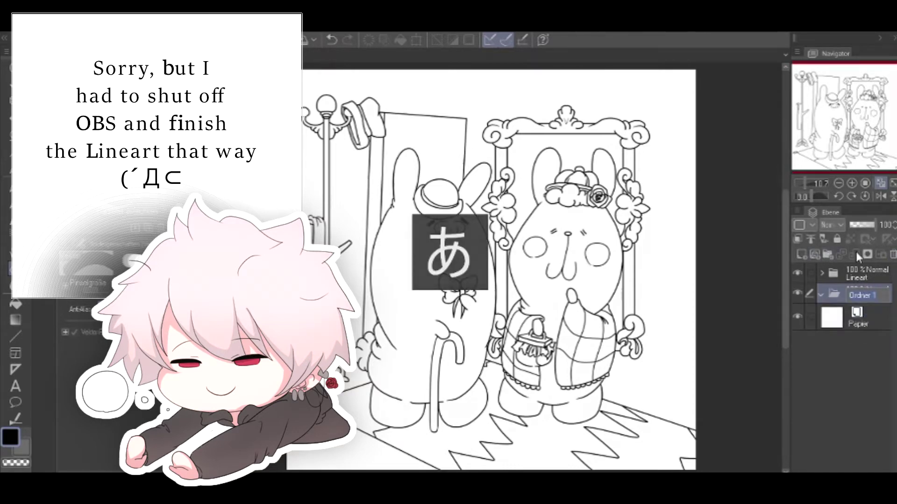
{"action": "type", "text": "Colour"}
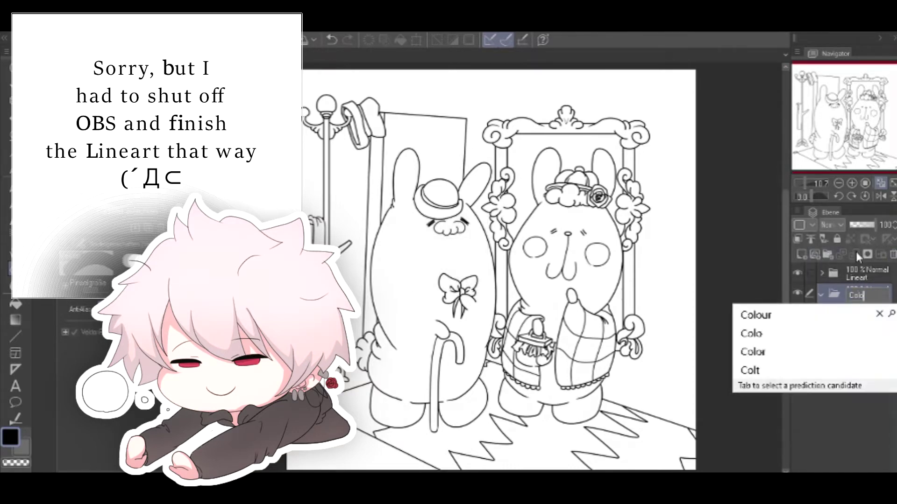
{"action": "key", "text": "Return"}
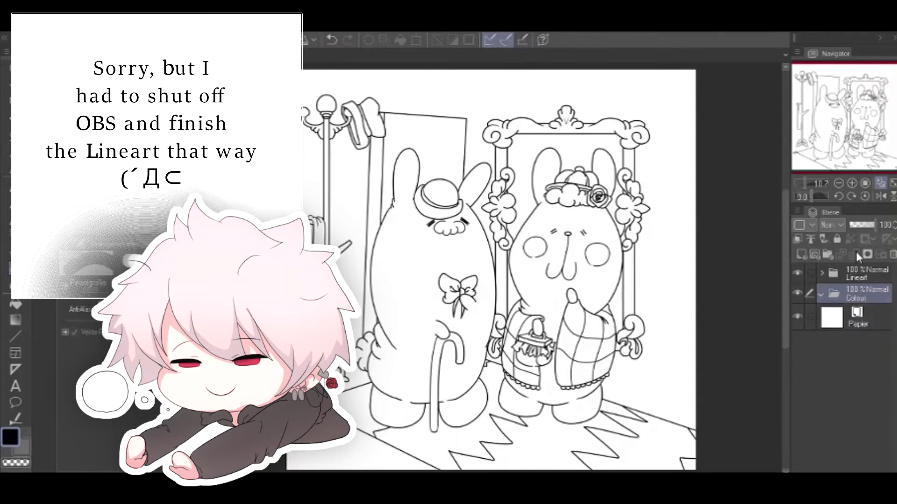
{"action": "left_click", "coordinate": [806, 258]}
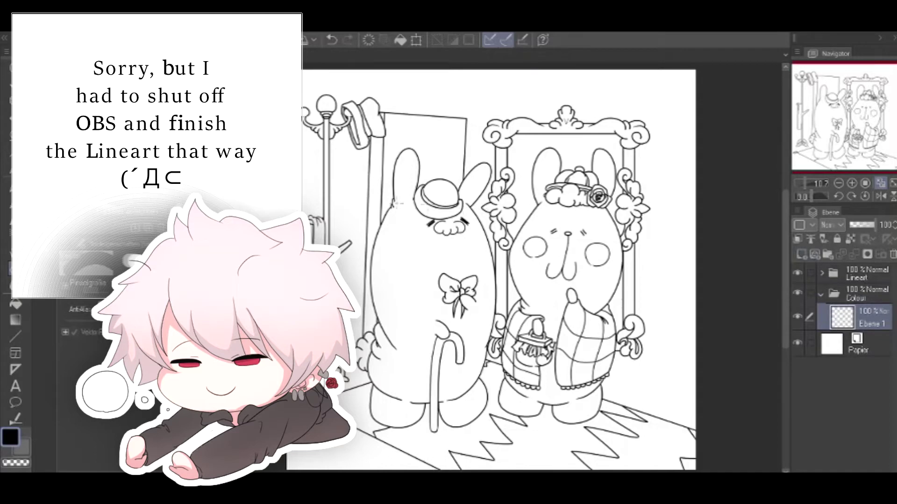
Pick a muted green and roughly block in the body of the bowler-hatted rabbit on the new layer
{"action": "key", "text": "i"}
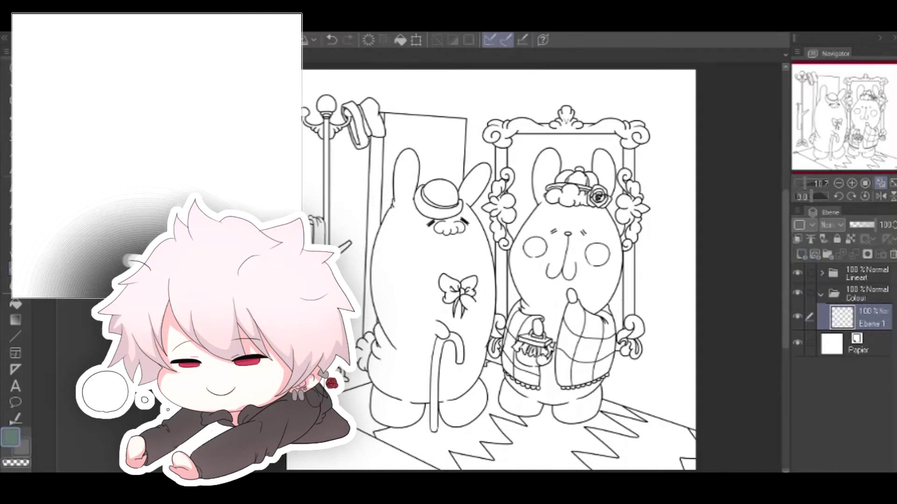
{"action": "left_click", "coordinate": [14, 187]}
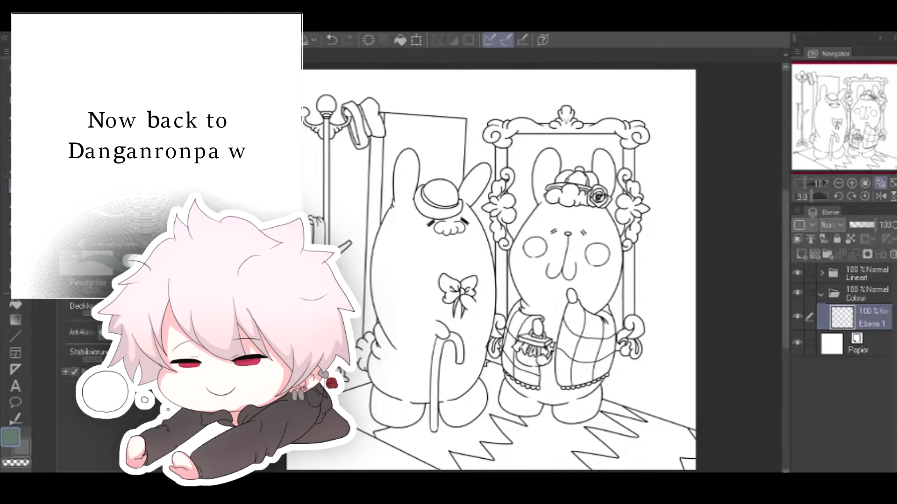
{"action": "mouse_move", "coordinate": [440, 240]}
{"action": "left_mouse_down"}
{"action": "mouse_move", "coordinate": [415, 309]}
{"action": "mouse_move", "coordinate": [444, 196]}
{"action": "left_mouse_up"}
{"action": "left_click_drag", "start_coordinate": [467, 224], "coordinate": [462, 383]}
{"action": "mouse_move", "coordinate": [420, 262]}
{"action": "left_mouse_down"}
{"action": "mouse_move", "coordinate": [397, 373]}
{"action": "mouse_move", "coordinate": [421, 206]}
{"action": "left_mouse_up"}
{"action": "mouse_move", "coordinate": [392, 365]}
{"action": "left_mouse_down"}
{"action": "mouse_move", "coordinate": [453, 388]}
{"action": "mouse_move", "coordinate": [472, 411]}
{"action": "mouse_move", "coordinate": [444, 419]}
{"action": "left_mouse_up"}
{"action": "mouse_move", "coordinate": [403, 380]}
{"action": "left_mouse_down"}
{"action": "mouse_move", "coordinate": [381, 337]}
{"action": "mouse_move", "coordinate": [380, 345]}
{"action": "left_mouse_up"}
{"action": "mouse_move", "coordinate": [460, 220]}
{"action": "left_mouse_down"}
{"action": "mouse_move", "coordinate": [482, 278]}
{"action": "mouse_move", "coordinate": [480, 357]}
{"action": "left_mouse_up"}
Extend the green to the bowler-hatted rabbit's body outline and fill its fluffy tail
{"action": "left_click", "coordinate": [852, 183]}
{"action": "left_click_drag", "start_coordinate": [845, 117], "coordinate": [829, 115]}
{"action": "mouse_move", "coordinate": [420, 140]}
{"action": "left_mouse_down"}
{"action": "mouse_move", "coordinate": [378, 224]}
{"action": "mouse_move", "coordinate": [366, 297]}
{"action": "mouse_move", "coordinate": [369, 330]}
{"action": "mouse_move", "coordinate": [378, 292]}
{"action": "mouse_move", "coordinate": [380, 418]}
{"action": "left_mouse_up"}
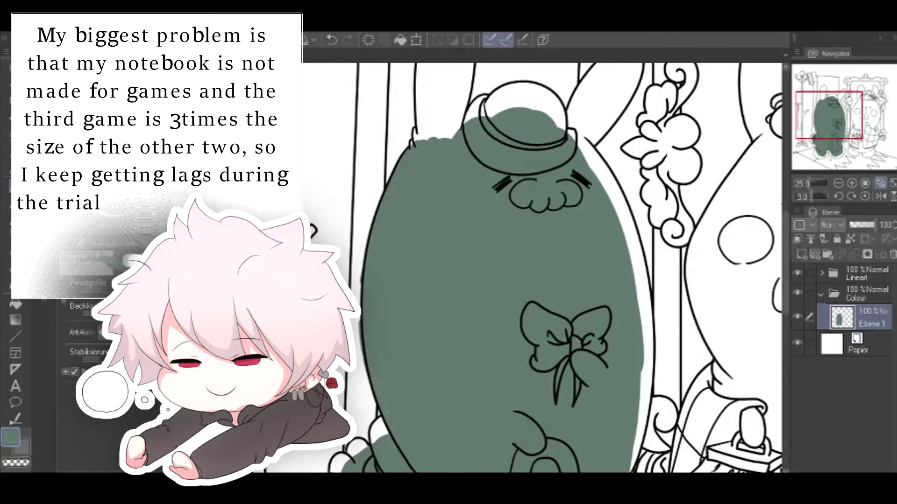
{"action": "key", "text": "e"}
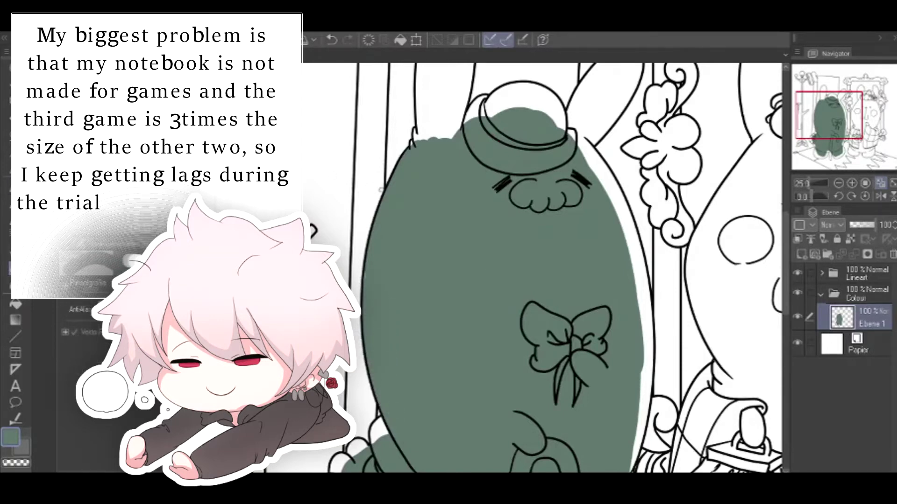
{"action": "key", "text": "p"}
{"action": "left_click_drag", "start_coordinate": [502, 322], "coordinate": [523, 105]}
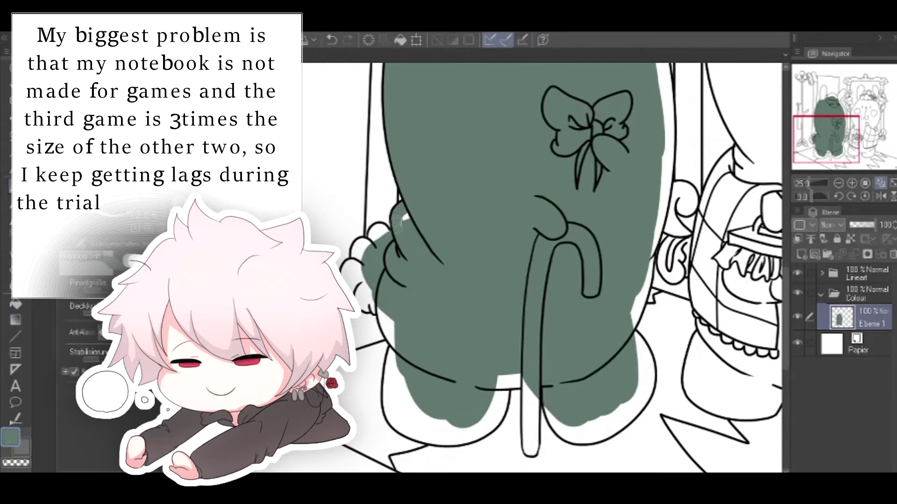
{"action": "mouse_move", "coordinate": [382, 231]}
{"action": "left_mouse_down"}
{"action": "mouse_move", "coordinate": [379, 260]}
{"action": "mouse_move", "coordinate": [357, 250]}
{"action": "mouse_move", "coordinate": [365, 247]}
{"action": "mouse_move", "coordinate": [380, 287]}
{"action": "mouse_move", "coordinate": [353, 266]}
{"action": "mouse_move", "coordinate": [374, 297]}
{"action": "left_mouse_up"}
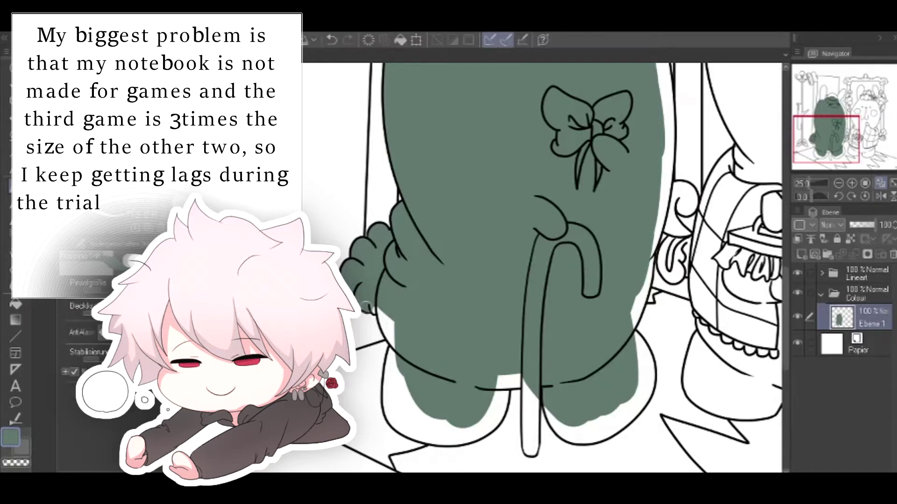
Fill the bowler-hatted rabbit's ears, hat and the body edge facing the mirror with the same green
{"action": "scroll", "coordinate": [388, 322], "scroll_direction": "up", "scroll_amount": 7}
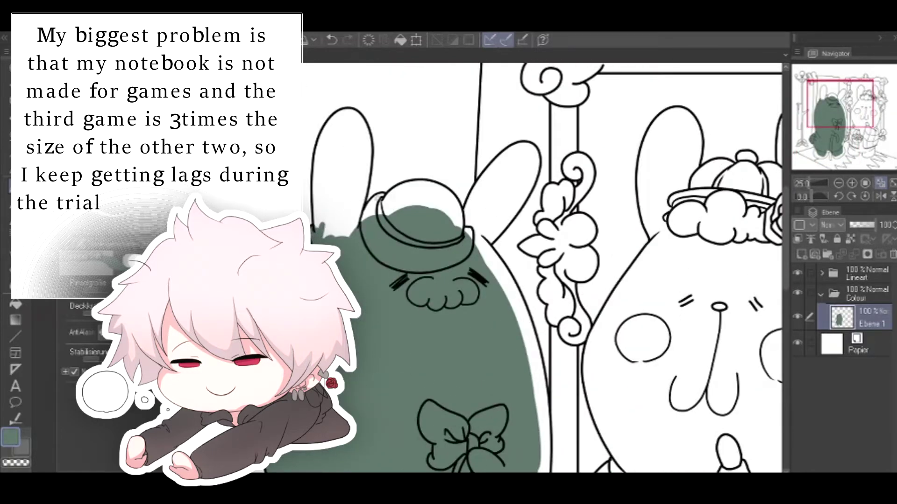
{"action": "mouse_move", "coordinate": [350, 125]}
{"action": "left_mouse_down"}
{"action": "mouse_move", "coordinate": [329, 219]}
{"action": "mouse_move", "coordinate": [319, 177]}
{"action": "mouse_move", "coordinate": [336, 236]}
{"action": "mouse_move", "coordinate": [326, 140]}
{"action": "mouse_move", "coordinate": [341, 112]}
{"action": "mouse_move", "coordinate": [362, 121]}
{"action": "mouse_move", "coordinate": [374, 208]}
{"action": "mouse_move", "coordinate": [435, 188]}
{"action": "mouse_move", "coordinate": [455, 214]}
{"action": "mouse_move", "coordinate": [441, 214]}
{"action": "mouse_move", "coordinate": [527, 152]}
{"action": "left_mouse_up"}
{"action": "mouse_move", "coordinate": [463, 239]}
{"action": "left_mouse_down"}
{"action": "mouse_move", "coordinate": [515, 156]}
{"action": "mouse_move", "coordinate": [502, 160]}
{"action": "mouse_move", "coordinate": [478, 189]}
{"action": "mouse_move", "coordinate": [486, 199]}
{"action": "mouse_move", "coordinate": [464, 216]}
{"action": "mouse_move", "coordinate": [489, 179]}
{"action": "mouse_move", "coordinate": [482, 183]}
{"action": "mouse_move", "coordinate": [529, 150]}
{"action": "mouse_move", "coordinate": [533, 167]}
{"action": "mouse_move", "coordinate": [511, 210]}
{"action": "mouse_move", "coordinate": [480, 241]}
{"action": "mouse_move", "coordinate": [525, 165]}
{"action": "left_mouse_up"}
{"action": "left_click", "coordinate": [332, 40]}
{"action": "left_click_drag", "start_coordinate": [492, 401], "coordinate": [478, 267]}
{"action": "mouse_move", "coordinate": [473, 122]}
{"action": "left_mouse_down"}
{"action": "mouse_move", "coordinate": [501, 163]}
{"action": "mouse_move", "coordinate": [524, 240]}
{"action": "mouse_move", "coordinate": [529, 369]}
{"action": "left_mouse_up"}
{"action": "left_click_drag", "start_coordinate": [468, 300], "coordinate": [390, 145]}
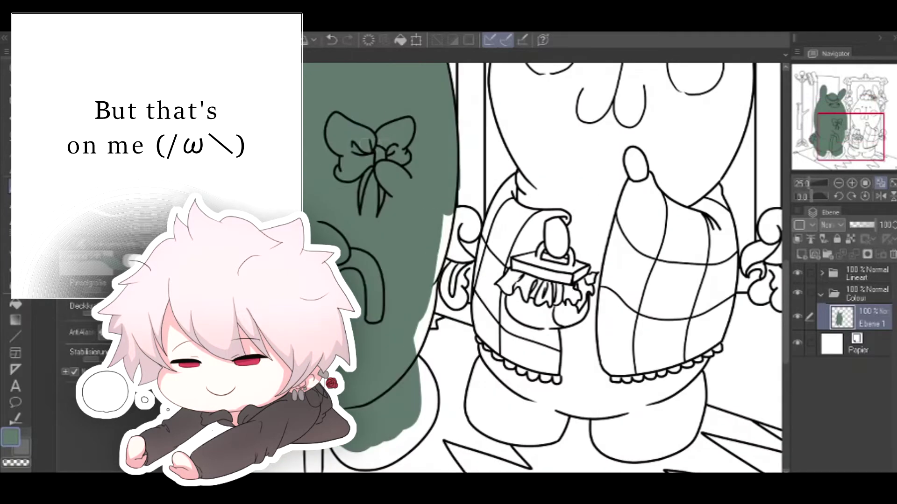
Fill the remaining lower body edges, the foot beneath the tail and the cane's shaft with green
{"action": "key", "text": "e"}
{"action": "mouse_move", "coordinate": [461, 163]}
{"action": "left_mouse_down"}
{"action": "mouse_move", "coordinate": [462, 188]}
{"action": "mouse_move", "coordinate": [483, 80]}
{"action": "left_mouse_up"}
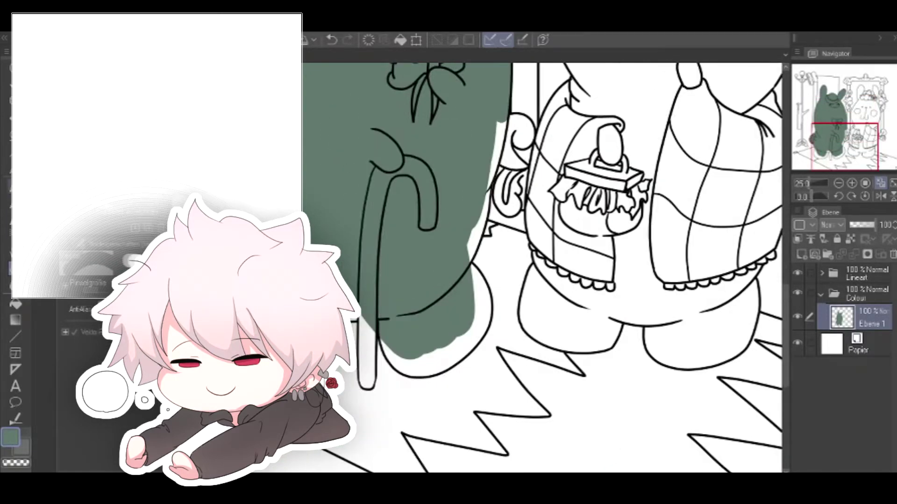
{"action": "left_click_drag", "start_coordinate": [482, 197], "coordinate": [472, 255]}
{"action": "left_click_drag", "start_coordinate": [418, 192], "coordinate": [522, 114]}
{"action": "left_click_drag", "start_coordinate": [427, 236], "coordinate": [476, 238]}
{"action": "mouse_move", "coordinate": [340, 231]}
{"action": "left_mouse_down"}
{"action": "mouse_move", "coordinate": [333, 204]}
{"action": "mouse_move", "coordinate": [350, 277]}
{"action": "mouse_move", "coordinate": [393, 291]}
{"action": "mouse_move", "coordinate": [427, 282]}
{"action": "mouse_move", "coordinate": [441, 255]}
{"action": "mouse_move", "coordinate": [366, 280]}
{"action": "mouse_move", "coordinate": [343, 248]}
{"action": "left_mouse_up"}
{"action": "mouse_move", "coordinate": [473, 249]}
{"action": "left_mouse_down"}
{"action": "mouse_move", "coordinate": [471, 305]}
{"action": "mouse_move", "coordinate": [472, 278]}
{"action": "left_mouse_up"}
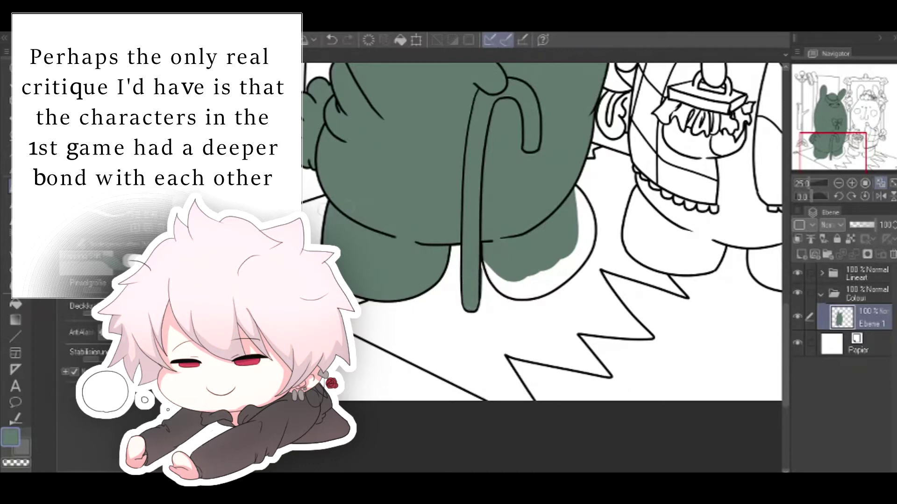
Fill the bowler-hatted rabbit's other foot green out to its outline
{"action": "key", "text": "e"}
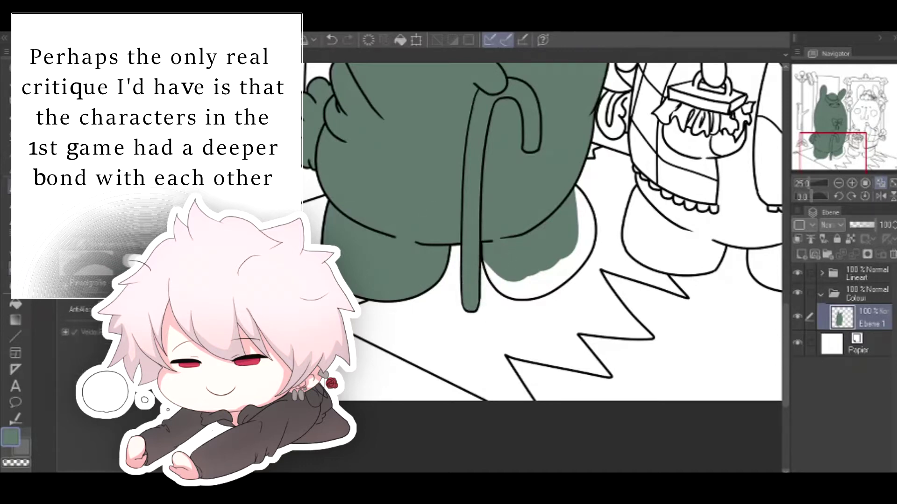
{"action": "key", "text": "b"}
{"action": "mouse_move", "coordinate": [578, 190]}
{"action": "left_mouse_down"}
{"action": "mouse_move", "coordinate": [587, 237]}
{"action": "mouse_move", "coordinate": [562, 277]}
{"action": "mouse_move", "coordinate": [523, 293]}
{"action": "mouse_move", "coordinate": [497, 274]}
{"action": "mouse_move", "coordinate": [499, 282]}
{"action": "mouse_move", "coordinate": [493, 268]}
{"action": "mouse_move", "coordinate": [576, 231]}
{"action": "left_mouse_up"}
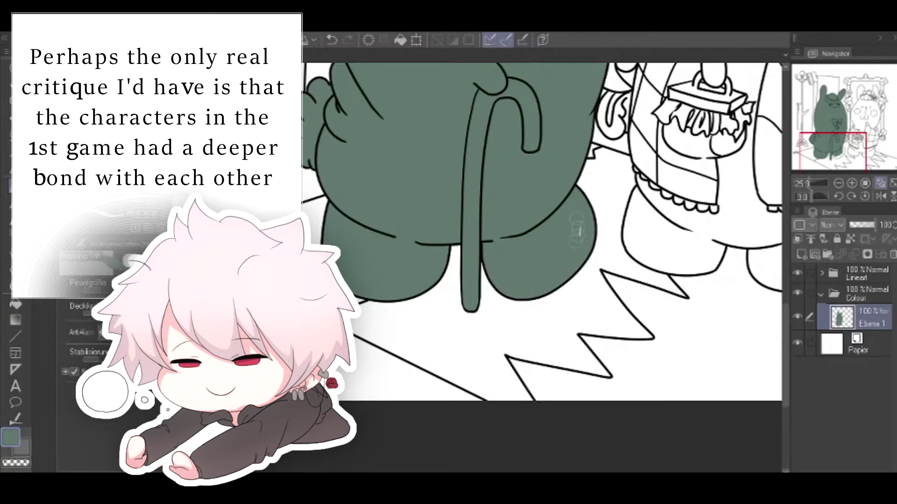
Add another layer in the Colour folder and roughly block in the flower-hatted rabbit with the same green
{"action": "left_click", "coordinate": [839, 182]}
{"action": "left_click", "coordinate": [839, 182]}
{"action": "left_click", "coordinate": [852, 183]}
{"action": "mouse_move", "coordinate": [834, 157]}
{"action": "left_mouse_down"}
{"action": "mouse_move", "coordinate": [835, 121]}
{"action": "mouse_move", "coordinate": [863, 107]}
{"action": "left_mouse_up"}
{"action": "left_click", "coordinate": [801, 254]}
{"action": "left_click", "coordinate": [851, 183]}
{"action": "mouse_move", "coordinate": [516, 201]}
{"action": "left_mouse_down"}
{"action": "mouse_move", "coordinate": [507, 191]}
{"action": "mouse_move", "coordinate": [584, 168]}
{"action": "mouse_move", "coordinate": [420, 350]}
{"action": "mouse_move", "coordinate": [593, 309]}
{"action": "mouse_move", "coordinate": [542, 435]}
{"action": "mouse_move", "coordinate": [469, 453]}
{"action": "left_mouse_up"}
{"action": "left_click_drag", "start_coordinate": [786, 278], "coordinate": [786, 342]}
{"action": "mouse_move", "coordinate": [527, 192]}
{"action": "left_mouse_down"}
{"action": "mouse_move", "coordinate": [460, 198]}
{"action": "mouse_move", "coordinate": [416, 261]}
{"action": "mouse_move", "coordinate": [575, 197]}
{"action": "mouse_move", "coordinate": [552, 439]}
{"action": "mouse_move", "coordinate": [448, 402]}
{"action": "mouse_move", "coordinate": [435, 418]}
{"action": "mouse_move", "coordinate": [454, 415]}
{"action": "left_mouse_up"}
{"action": "left_click_drag", "start_coordinate": [786, 318], "coordinate": [786, 341]}
{"action": "mouse_move", "coordinate": [427, 104]}
{"action": "left_mouse_down"}
{"action": "mouse_move", "coordinate": [415, 100]}
{"action": "mouse_move", "coordinate": [383, 175]}
{"action": "mouse_move", "coordinate": [378, 252]}
{"action": "left_mouse_up"}
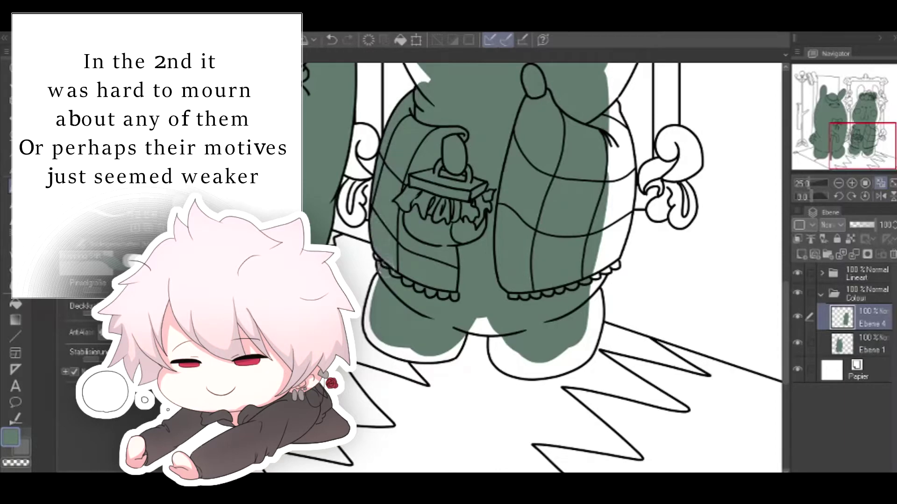
Undo the last stroke and fill the flower-hatted rabbit's outer foot green up to its outline
{"action": "key", "text": "ctrl+z"}
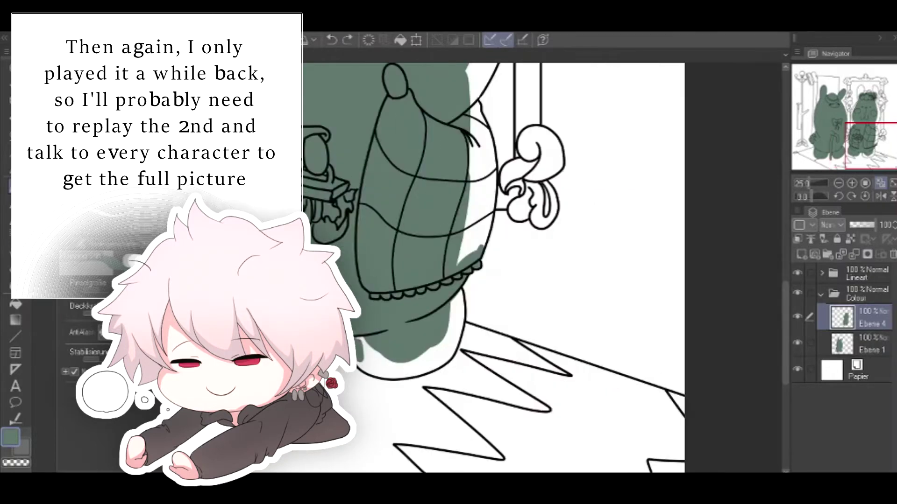
{"action": "left_click_drag", "start_coordinate": [362, 345], "coordinate": [376, 360]}
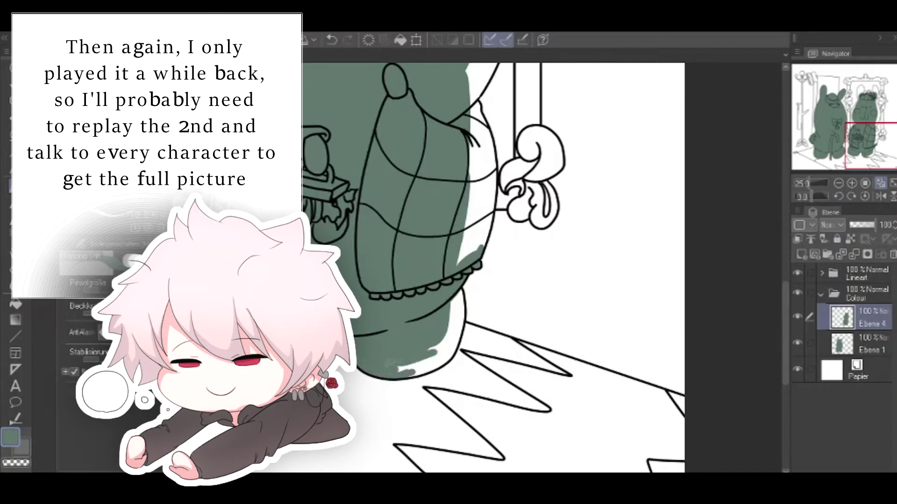
{"action": "left_click_drag", "start_coordinate": [454, 322], "coordinate": [401, 369]}
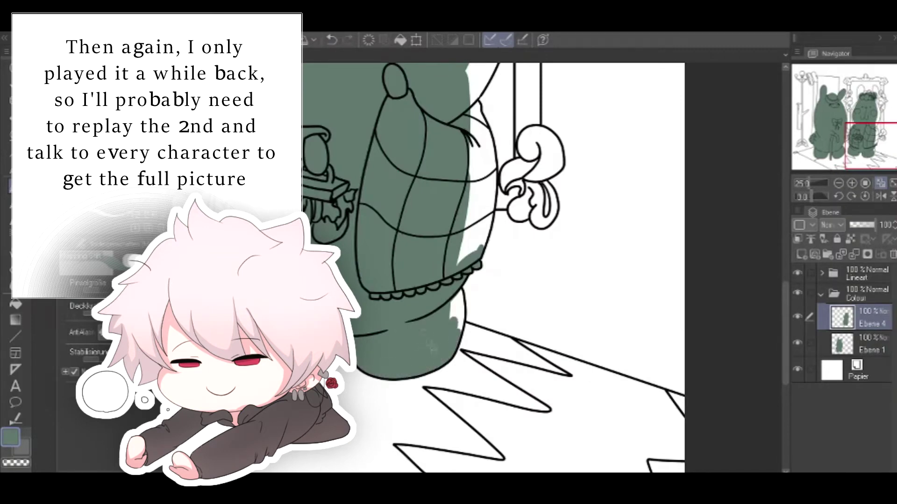
{"action": "key", "text": "e"}
{"action": "key", "text": "p"}
{"action": "left_click_drag", "start_coordinate": [457, 296], "coordinate": [455, 323]}
Fill the outer edge of the flower-hatted rabbit's checkered shawl, including the shoulder, with green
{"action": "mouse_move", "coordinate": [469, 88]}
{"action": "left_mouse_down"}
{"action": "mouse_move", "coordinate": [472, 120]}
{"action": "mouse_move", "coordinate": [476, 108]}
{"action": "left_mouse_up"}
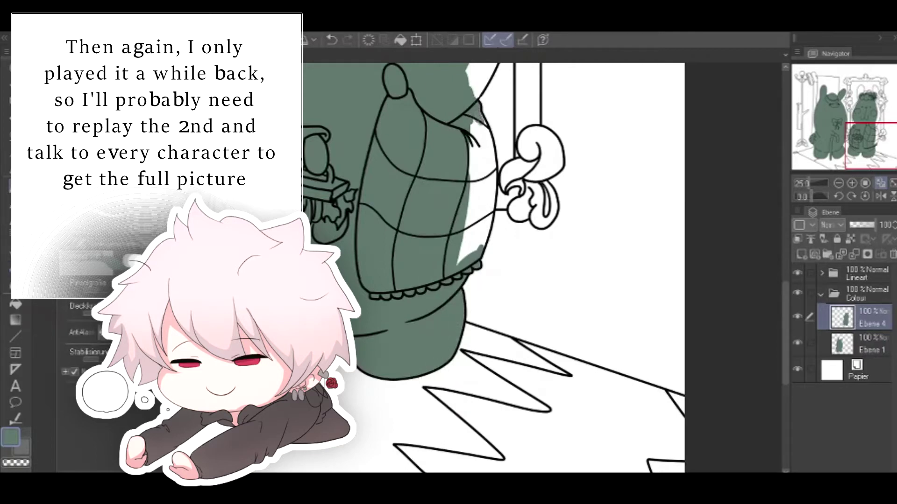
{"action": "left_click_drag", "start_coordinate": [492, 199], "coordinate": [482, 248]}
{"action": "mouse_move", "coordinate": [473, 129]}
{"action": "left_mouse_down"}
{"action": "mouse_move", "coordinate": [472, 192]}
{"action": "mouse_move", "coordinate": [482, 187]}
{"action": "left_mouse_up"}
{"action": "mouse_move", "coordinate": [487, 154]}
{"action": "left_mouse_down"}
{"action": "mouse_move", "coordinate": [461, 261]}
{"action": "mouse_move", "coordinate": [474, 248]}
{"action": "left_mouse_up"}
Fill the outer side of the flower-hatted rabbit's head with green along the cheek
{"action": "left_click_drag", "start_coordinate": [786, 311], "coordinate": [793, 268]}
{"action": "scroll", "coordinate": [793, 270], "scroll_direction": "up", "scroll_amount": 5}
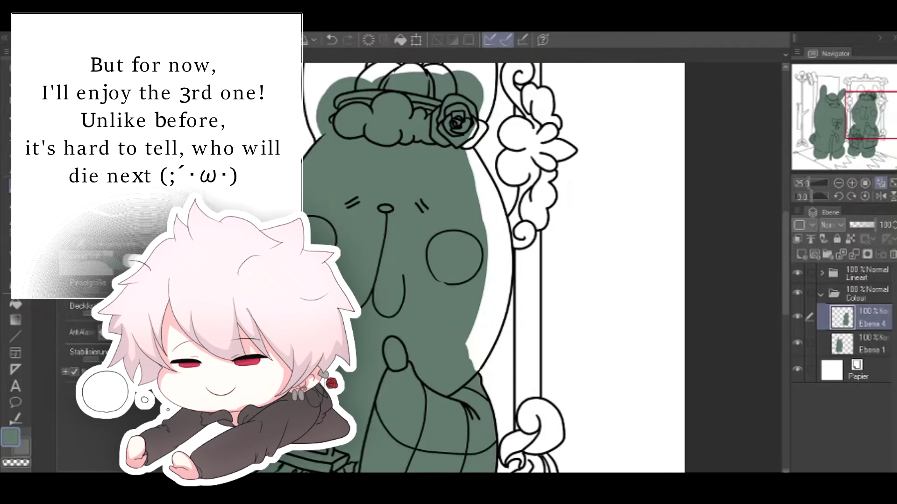
{"action": "mouse_move", "coordinate": [479, 249]}
{"action": "left_mouse_down"}
{"action": "mouse_move", "coordinate": [502, 201]}
{"action": "mouse_move", "coordinate": [495, 327]}
{"action": "mouse_move", "coordinate": [484, 246]}
{"action": "left_mouse_up"}
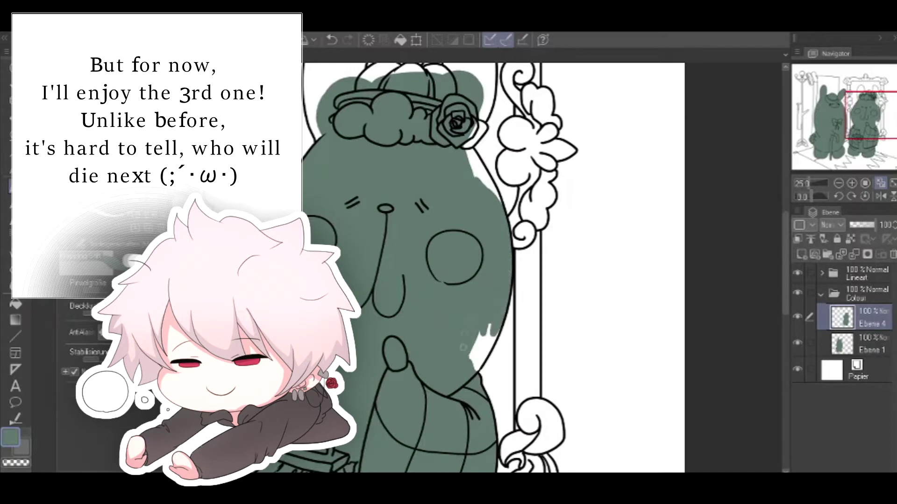
{"action": "left_click_drag", "start_coordinate": [474, 323], "coordinate": [488, 340]}
{"action": "mouse_move", "coordinate": [472, 170]}
{"action": "left_mouse_down"}
{"action": "mouse_move", "coordinate": [467, 151]}
{"action": "mouse_move", "coordinate": [475, 162]}
{"action": "left_mouse_up"}
Fill the crown and button of the flowered hat with green
{"action": "scroll", "coordinate": [477, 176], "scroll_direction": "up", "scroll_amount": 5}
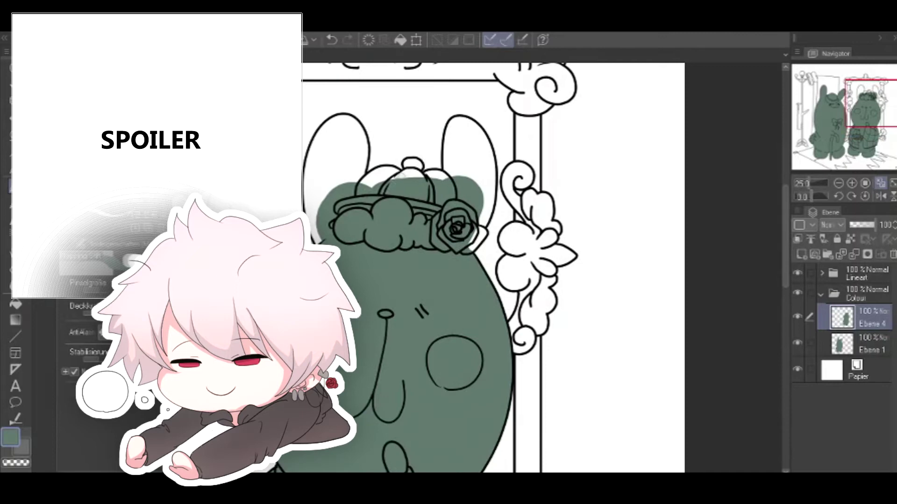
{"action": "left_click_drag", "start_coordinate": [437, 175], "coordinate": [449, 180]}
{"action": "left_click_drag", "start_coordinate": [384, 184], "coordinate": [381, 175]}
Fill both ears of the flower-hatted rabbit with green up to their tips
{"action": "mouse_move", "coordinate": [450, 136]}
{"action": "left_mouse_down"}
{"action": "mouse_move", "coordinate": [446, 172]}
{"action": "mouse_move", "coordinate": [459, 174]}
{"action": "mouse_move", "coordinate": [447, 161]}
{"action": "left_mouse_up"}
{"action": "left_click", "coordinate": [332, 40]}
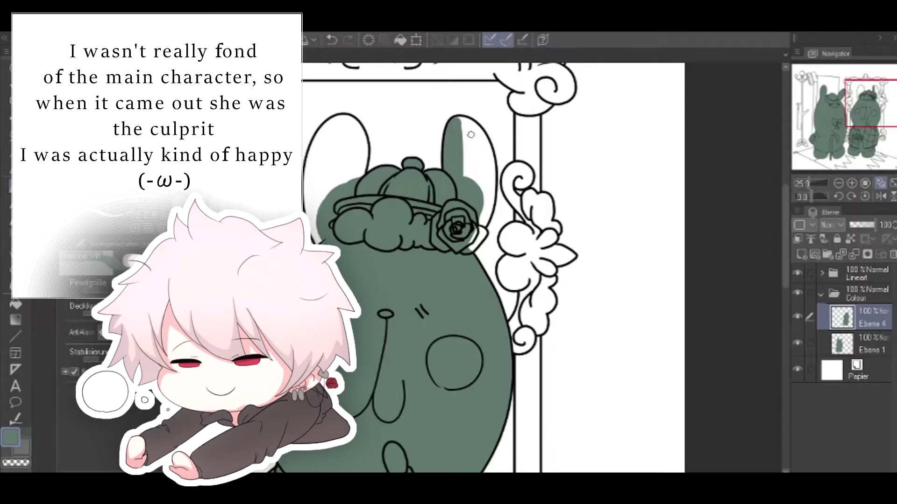
{"action": "mouse_move", "coordinate": [470, 132]}
{"action": "left_mouse_down"}
{"action": "mouse_move", "coordinate": [469, 185]}
{"action": "mouse_move", "coordinate": [467, 122]}
{"action": "mouse_move", "coordinate": [490, 162]}
{"action": "mouse_move", "coordinate": [473, 247]}
{"action": "left_mouse_up"}
{"action": "left_click_drag", "start_coordinate": [476, 135], "coordinate": [485, 192]}
{"action": "mouse_move", "coordinate": [319, 203]}
{"action": "left_mouse_down"}
{"action": "mouse_move", "coordinate": [334, 129]}
{"action": "mouse_move", "coordinate": [354, 179]}
{"action": "left_mouse_up"}
{"action": "mouse_move", "coordinate": [326, 138]}
{"action": "left_mouse_down"}
{"action": "mouse_move", "coordinate": [312, 199]}
{"action": "mouse_move", "coordinate": [308, 189]}
{"action": "left_mouse_up"}
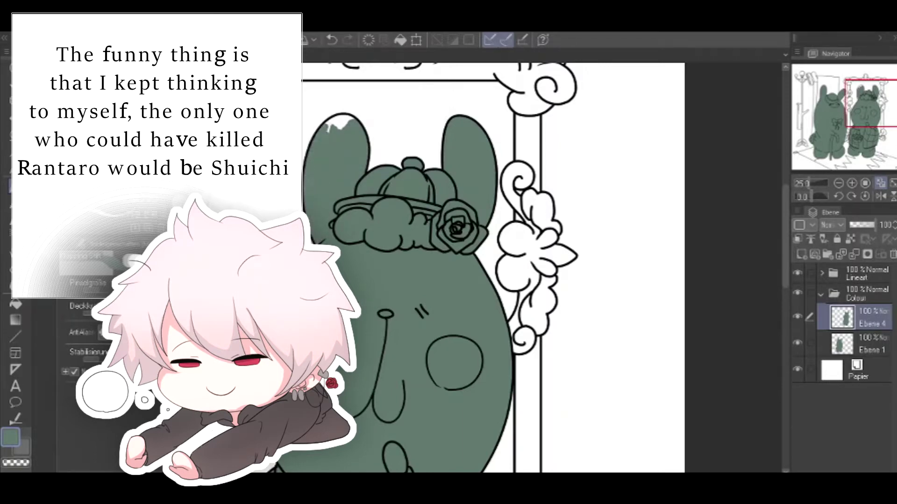
{"action": "left_click_drag", "start_coordinate": [345, 118], "coordinate": [326, 158]}
{"action": "left_click", "coordinate": [881, 183]}
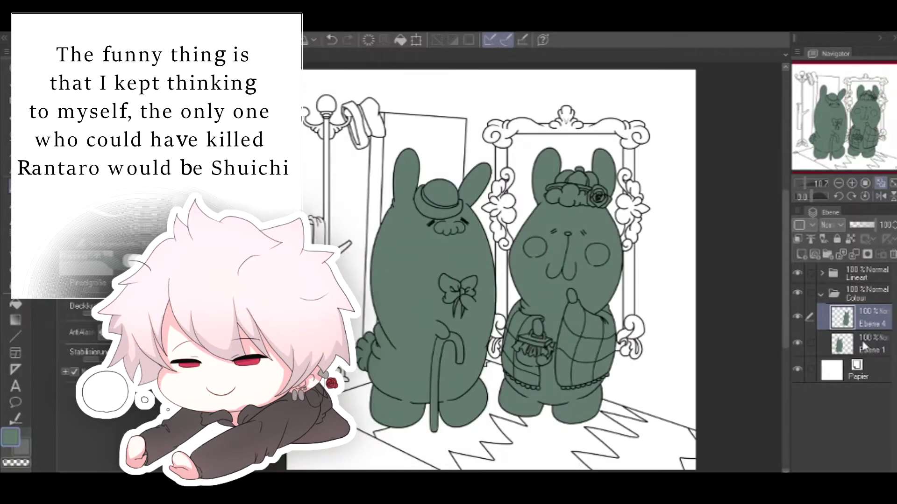
Add a new layer beneath both rabbit layers and start blocking in the mirror with muted purple
{"action": "left_click", "coordinate": [863, 344]}
{"action": "left_click", "coordinate": [801, 254]}
{"action": "left_click_drag", "start_coordinate": [854, 341], "coordinate": [862, 378]}
{"action": "left_click", "coordinate": [853, 184]}
{"action": "left_click", "coordinate": [852, 183]}
{"action": "left_click", "coordinate": [853, 183]}
{"action": "left_click", "coordinate": [839, 184]}
{"action": "left_click", "coordinate": [839, 184]}
{"action": "mouse_move", "coordinate": [483, 219]}
{"action": "left_mouse_down"}
{"action": "mouse_move", "coordinate": [481, 150]}
{"action": "mouse_move", "coordinate": [447, 252]}
{"action": "mouse_move", "coordinate": [465, 309]}
{"action": "left_mouse_up"}
{"action": "mouse_move", "coordinate": [453, 163]}
{"action": "left_mouse_down"}
{"action": "mouse_move", "coordinate": [467, 126]}
{"action": "mouse_move", "coordinate": [542, 126]}
{"action": "mouse_move", "coordinate": [579, 187]}
{"action": "mouse_move", "coordinate": [528, 135]}
{"action": "mouse_move", "coordinate": [581, 157]}
{"action": "mouse_move", "coordinate": [575, 372]}
{"action": "left_mouse_up"}
Fill the mirror's glass and the top and side bars of its frame with muted purple
{"action": "left_click", "coordinate": [852, 183]}
{"action": "left_click_drag", "start_coordinate": [864, 93], "coordinate": [862, 94]}
{"action": "mouse_move", "coordinate": [403, 145]}
{"action": "left_mouse_down"}
{"action": "mouse_move", "coordinate": [429, 137]}
{"action": "mouse_move", "coordinate": [691, 140]}
{"action": "mouse_move", "coordinate": [696, 168]}
{"action": "left_mouse_up"}
{"action": "left_click_drag", "start_coordinate": [376, 216], "coordinate": [381, 472]}
{"action": "mouse_move", "coordinate": [668, 210]}
{"action": "left_mouse_down"}
{"action": "mouse_move", "coordinate": [675, 280]}
{"action": "mouse_move", "coordinate": [677, 196]}
{"action": "left_mouse_up"}
{"action": "mouse_move", "coordinate": [376, 168]}
{"action": "left_mouse_down"}
{"action": "mouse_move", "coordinate": [377, 277]}
{"action": "mouse_move", "coordinate": [376, 264]}
{"action": "left_mouse_up"}
{"action": "left_click_drag", "start_coordinate": [786, 234], "coordinate": [786, 280]}
{"action": "left_click_drag", "start_coordinate": [376, 213], "coordinate": [380, 282]}
{"action": "left_click_drag", "start_coordinate": [379, 252], "coordinate": [372, 409]}
{"action": "left_click_drag", "start_coordinate": [672, 200], "coordinate": [672, 446]}
Fill the lower scroll ornaments of the mirror frame with muted purple
{"action": "left_click_drag", "start_coordinate": [786, 308], "coordinate": [786, 344]}
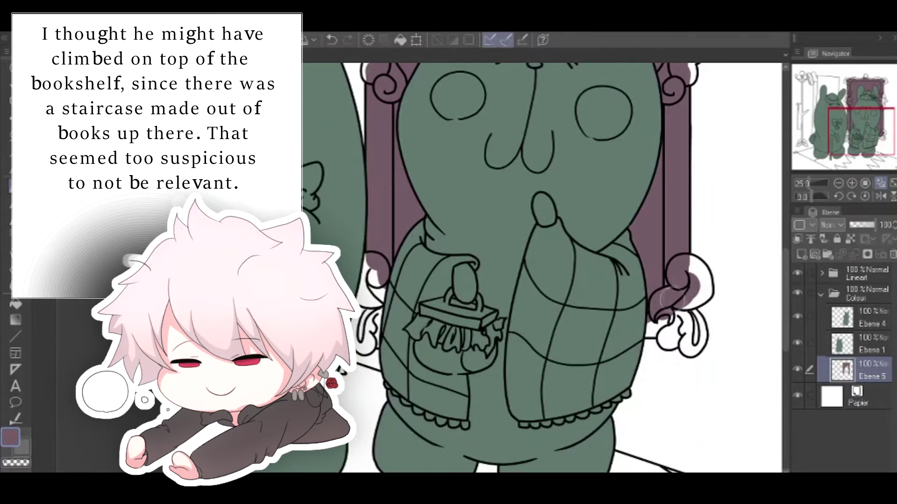
{"action": "left_click_drag", "start_coordinate": [673, 300], "coordinate": [646, 326]}
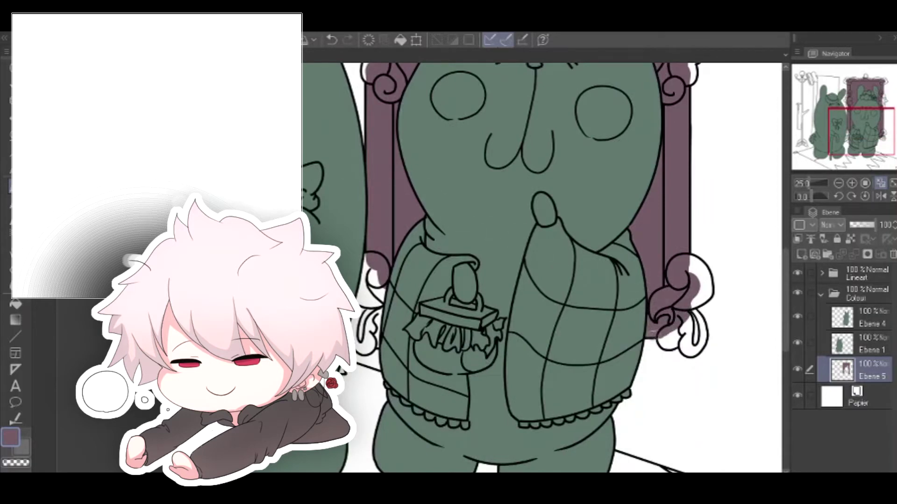
{"action": "mouse_move", "coordinate": [654, 333]}
{"action": "left_mouse_down"}
{"action": "mouse_move", "coordinate": [682, 343]}
{"action": "mouse_move", "coordinate": [674, 331]}
{"action": "mouse_move", "coordinate": [609, 332]}
{"action": "mouse_move", "coordinate": [633, 297]}
{"action": "mouse_move", "coordinate": [636, 329]}
{"action": "left_mouse_up"}
{"action": "left_click", "coordinate": [852, 183]}
{"action": "left_click", "coordinate": [873, 136]}
{"action": "mouse_move", "coordinate": [625, 228]}
{"action": "left_mouse_down"}
{"action": "mouse_move", "coordinate": [638, 238]}
{"action": "mouse_move", "coordinate": [623, 259]}
{"action": "left_mouse_up"}
{"action": "scroll", "coordinate": [542, 267], "scroll_direction": "left", "scroll_amount": 5}
{"action": "mouse_move", "coordinate": [439, 233]}
{"action": "left_mouse_down"}
{"action": "mouse_move", "coordinate": [423, 200]}
{"action": "mouse_move", "coordinate": [407, 259]}
{"action": "mouse_move", "coordinate": [427, 233]}
{"action": "left_mouse_up"}
{"action": "mouse_move", "coordinate": [424, 295]}
{"action": "left_mouse_down"}
{"action": "mouse_move", "coordinate": [404, 289]}
{"action": "mouse_move", "coordinate": [405, 327]}
{"action": "mouse_move", "coordinate": [422, 327]}
{"action": "mouse_move", "coordinate": [417, 316]}
{"action": "left_mouse_up"}
Fill the flower ornaments on both sides of the mirror frame with muted purple
{"action": "left_click_drag", "start_coordinate": [854, 135], "coordinate": [861, 102]}
{"action": "left_click", "coordinate": [839, 183]}
{"action": "scroll", "coordinate": [460, 209], "scroll_direction": "up", "scroll_amount": 1}
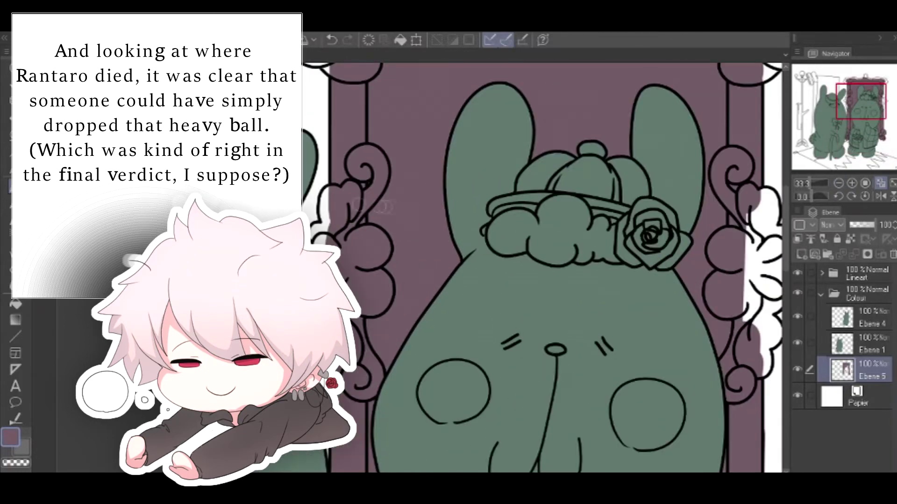
{"action": "left_click_drag", "start_coordinate": [328, 196], "coordinate": [329, 219]}
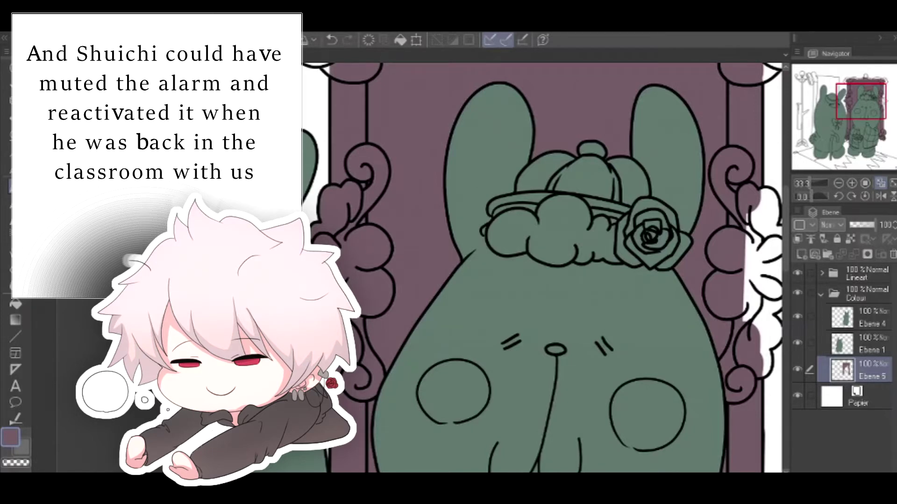
{"action": "scroll", "coordinate": [542, 268], "scroll_direction": "right", "scroll_amount": 5}
{"action": "mouse_move", "coordinate": [498, 194]}
{"action": "left_mouse_down"}
{"action": "mouse_move", "coordinate": [511, 213]}
{"action": "mouse_move", "coordinate": [495, 330]}
{"action": "mouse_move", "coordinate": [514, 233]}
{"action": "mouse_move", "coordinate": [517, 243]}
{"action": "mouse_move", "coordinate": [498, 379]}
{"action": "left_mouse_up"}
{"action": "left_click_drag", "start_coordinate": [516, 269], "coordinate": [539, 271]}
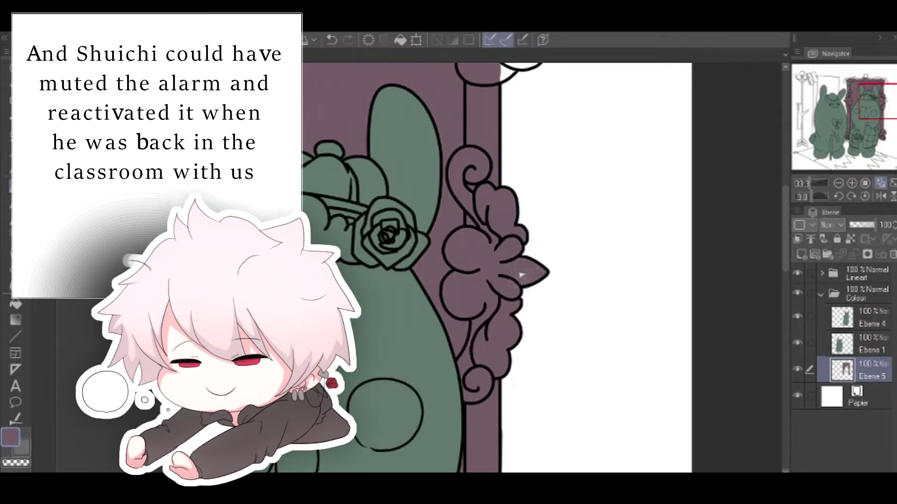
Fill the door and the coat stand with the same muted purple
{"action": "left_click_drag", "start_coordinate": [786, 229], "coordinate": [786, 192]}
{"action": "mouse_move", "coordinate": [313, 189]}
{"action": "left_mouse_down"}
{"action": "mouse_move", "coordinate": [455, 164]}
{"action": "mouse_move", "coordinate": [407, 174]}
{"action": "left_mouse_up"}
{"action": "mouse_move", "coordinate": [481, 183]}
{"action": "left_mouse_down"}
{"action": "mouse_move", "coordinate": [514, 169]}
{"action": "mouse_move", "coordinate": [532, 184]}
{"action": "mouse_move", "coordinate": [518, 213]}
{"action": "mouse_move", "coordinate": [537, 212]}
{"action": "mouse_move", "coordinate": [518, 231]}
{"action": "mouse_move", "coordinate": [530, 222]}
{"action": "left_mouse_up"}
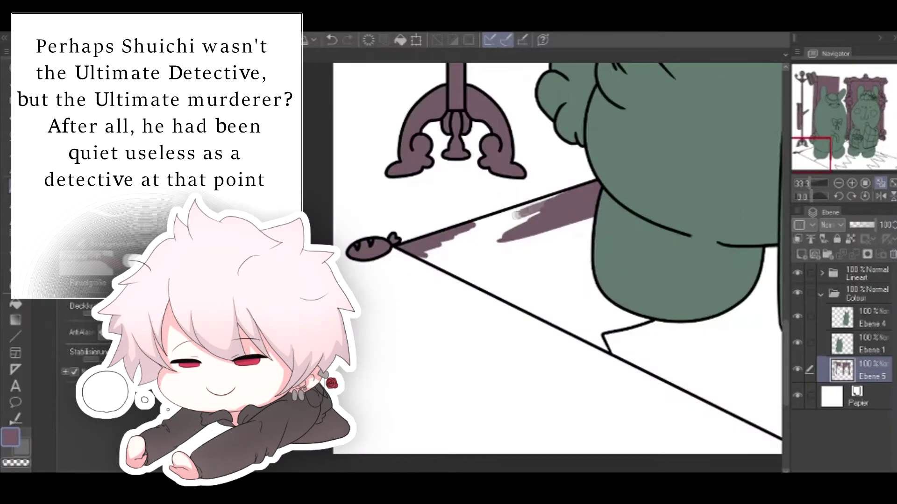
Fill the rug's corner between the coat stand and the bowler-hatted rabbit with muted purple
{"action": "mouse_move", "coordinate": [556, 201]}
{"action": "left_mouse_down"}
{"action": "mouse_move", "coordinate": [493, 218]}
{"action": "mouse_move", "coordinate": [468, 248]}
{"action": "mouse_move", "coordinate": [598, 264]}
{"action": "left_mouse_up"}
{"action": "left_click_drag", "start_coordinate": [467, 187], "coordinate": [571, 238]}
{"action": "mouse_move", "coordinate": [504, 232]}
{"action": "left_mouse_down"}
{"action": "mouse_move", "coordinate": [419, 447]}
{"action": "mouse_move", "coordinate": [508, 192]}
{"action": "mouse_move", "coordinate": [480, 257]}
{"action": "left_mouse_up"}
{"action": "left_click_drag", "start_coordinate": [786, 179], "coordinate": [785, 242]}
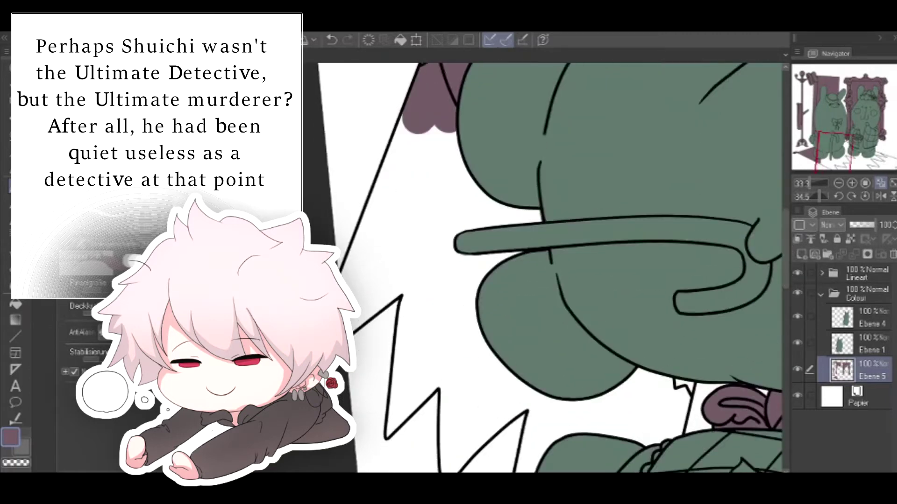
Fill the part of the rug around the bowler-hatted rabbit's feet purple, briefly toggling the layer's visibility to check it
{"action": "left_click_drag", "start_coordinate": [448, 140], "coordinate": [388, 368]}
{"action": "left_click_drag", "start_coordinate": [420, 150], "coordinate": [365, 411]}
{"action": "left_click_drag", "start_coordinate": [443, 205], "coordinate": [373, 453]}
{"action": "left_click_drag", "start_coordinate": [402, 199], "coordinate": [363, 285]}
{"action": "left_click_drag", "start_coordinate": [414, 136], "coordinate": [358, 267]}
{"action": "left_click", "coordinate": [798, 369]}
{"action": "left_click", "coordinate": [798, 369]}
{"action": "left_click_drag", "start_coordinate": [486, 206], "coordinate": [408, 423]}
{"action": "mouse_move", "coordinate": [453, 325]}
{"action": "left_mouse_down"}
{"action": "mouse_move", "coordinate": [484, 336]}
{"action": "mouse_move", "coordinate": [526, 395]}
{"action": "mouse_move", "coordinate": [631, 341]}
{"action": "mouse_move", "coordinate": [669, 364]}
{"action": "mouse_move", "coordinate": [668, 425]}
{"action": "left_mouse_up"}
Continue the purple fill across the zigzag-patterned middle of the rug
{"action": "left_click_drag", "start_coordinate": [786, 267], "coordinate": [786, 335]}
{"action": "left_click_drag", "start_coordinate": [523, 145], "coordinate": [385, 304]}
{"action": "left_click_drag", "start_coordinate": [443, 135], "coordinate": [373, 201]}
{"action": "left_click_drag", "start_coordinate": [537, 203], "coordinate": [395, 357]}
{"action": "left_click_drag", "start_coordinate": [497, 292], "coordinate": [400, 406]}
{"action": "left_click_drag", "start_coordinate": [556, 252], "coordinate": [404, 454]}
{"action": "left_click_drag", "start_coordinate": [509, 315], "coordinate": [411, 454]}
Fill the rug's far end beside the flower-hatted rabbit with purple, undoing one stray stroke
{"action": "left_click_drag", "start_coordinate": [786, 316], "coordinate": [786, 370]}
{"action": "left_click_drag", "start_coordinate": [509, 130], "coordinate": [465, 280]}
{"action": "left_click_drag", "start_coordinate": [532, 136], "coordinate": [456, 448]}
{"action": "left_click_drag", "start_coordinate": [467, 210], "coordinate": [421, 442]}
{"action": "left_click_drag", "start_coordinate": [461, 177], "coordinate": [416, 336]}
{"action": "mouse_move", "coordinate": [523, 222]}
{"action": "left_mouse_down"}
{"action": "mouse_move", "coordinate": [563, 141]}
{"action": "mouse_move", "coordinate": [576, 210]}
{"action": "left_mouse_up"}
{"action": "key", "text": "ctrl+z"}
{"action": "mouse_move", "coordinate": [571, 124]}
{"action": "left_mouse_down"}
{"action": "mouse_move", "coordinate": [571, 204]}
{"action": "mouse_move", "coordinate": [583, 189]}
{"action": "mouse_move", "coordinate": [539, 362]}
{"action": "mouse_move", "coordinate": [490, 395]}
{"action": "mouse_move", "coordinate": [533, 360]}
{"action": "mouse_move", "coordinate": [514, 439]}
{"action": "left_mouse_up"}
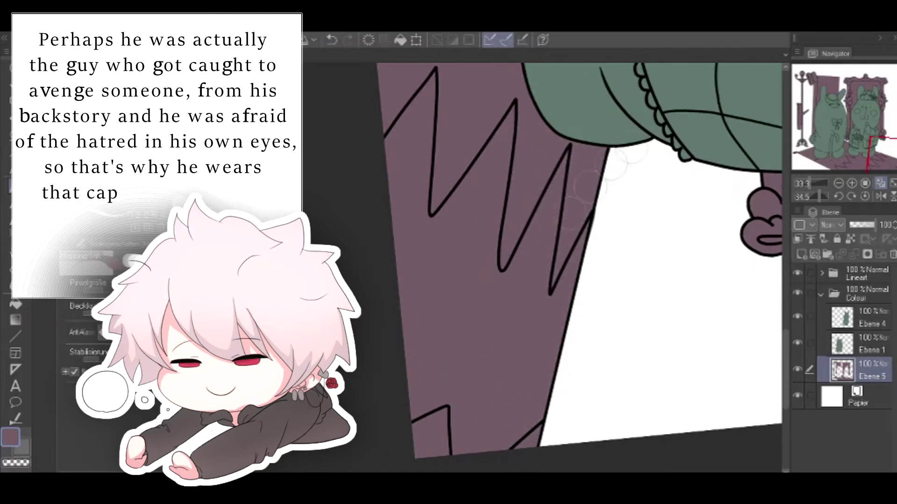
{"action": "key", "text": "e"}
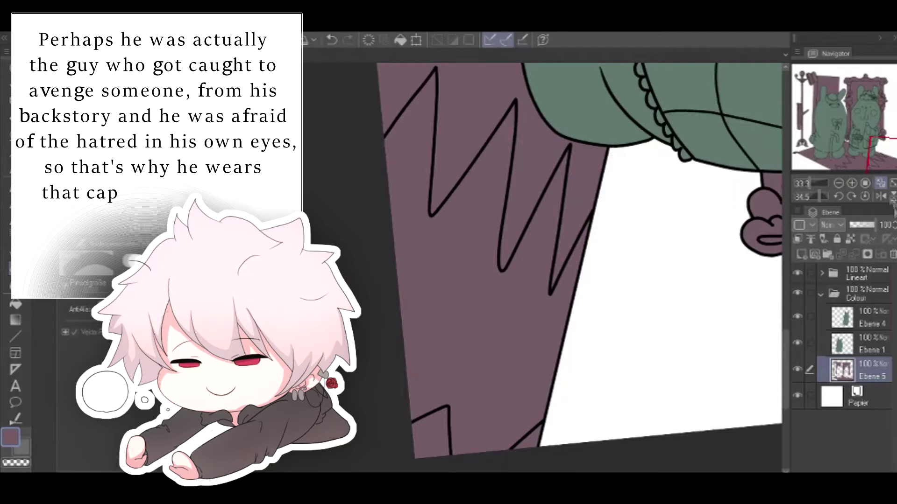
{"action": "left_click", "coordinate": [881, 183]}
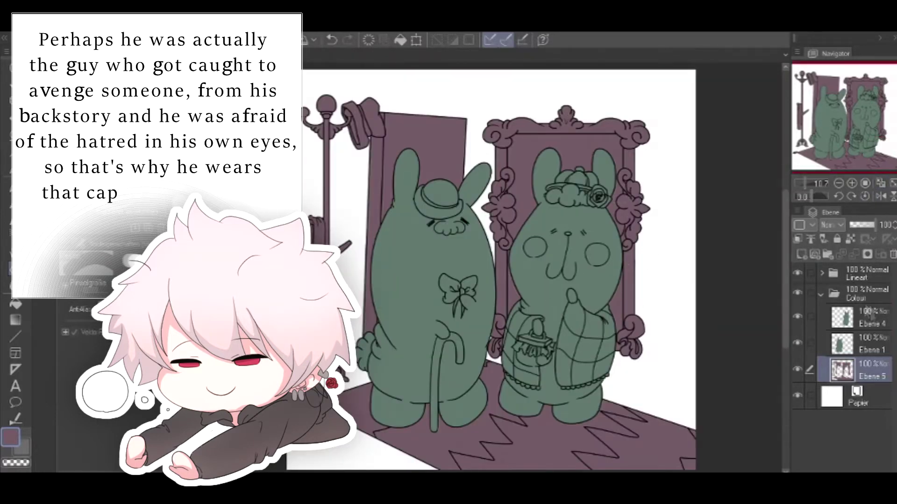
{"action": "left_click", "coordinate": [868, 314]}
{"action": "left_click", "coordinate": [866, 274]}
{"action": "left_click", "coordinate": [801, 254]}
{"action": "key", "text": "p"}
{"action": "left_click_drag", "start_coordinate": [361, 253], "coordinate": [368, 271]}
{"action": "left_click_drag", "start_coordinate": [515, 142], "coordinate": [507, 169]}
{"action": "left_click_drag", "start_coordinate": [664, 262], "coordinate": [650, 306]}
{"action": "left_click_drag", "start_coordinate": [486, 327], "coordinate": [500, 363]}
{"action": "left_click", "coordinate": [893, 254]}
Add a clipped layer above the flower-hatted rabbit's base layer, lock the base's transparent pixels and recolour that rabbit pink
{"action": "left_click", "coordinate": [868, 318]}
{"action": "left_click", "coordinate": [797, 317]}
{"action": "left_click", "coordinate": [798, 317]}
{"action": "left_click", "coordinate": [851, 240]}
{"action": "left_click", "coordinate": [797, 240]}
{"action": "left_click", "coordinate": [797, 240]}
{"action": "left_click", "coordinate": [801, 255]}
{"action": "left_click", "coordinate": [798, 240]}
{"action": "left_click", "coordinate": [870, 344]}
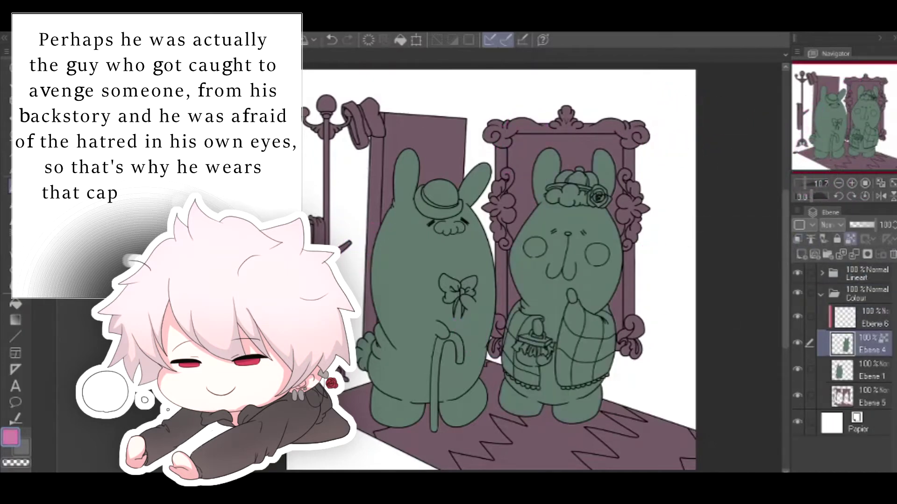
{"action": "mouse_move", "coordinate": [516, 239]}
{"action": "left_mouse_down"}
{"action": "mouse_move", "coordinate": [563, 201]}
{"action": "mouse_move", "coordinate": [518, 364]}
{"action": "mouse_move", "coordinate": [610, 343]}
{"action": "left_mouse_up"}
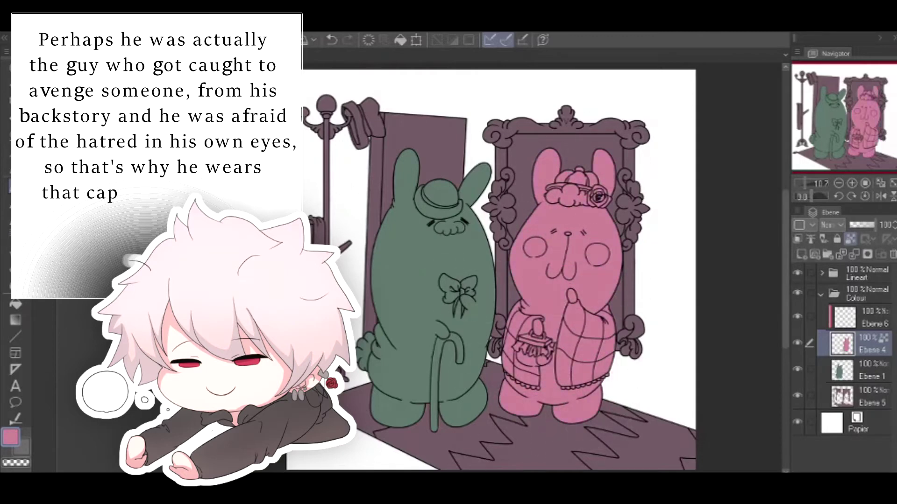
Add a clipped layer above the bowler-hatted rabbit's base layer, lock the base's transparent pixels and recolour that rabbit pink
{"action": "left_click", "coordinate": [870, 370]}
{"action": "left_click", "coordinate": [802, 254]}
{"action": "left_click", "coordinate": [798, 240]}
{"action": "left_click", "coordinate": [870, 397]}
{"action": "left_click", "coordinate": [850, 239]}
{"action": "mouse_move", "coordinate": [404, 163]}
{"action": "left_mouse_down"}
{"action": "mouse_move", "coordinate": [428, 241]}
{"action": "mouse_move", "coordinate": [396, 421]}
{"action": "mouse_move", "coordinate": [485, 416]}
{"action": "left_mouse_up"}
Brush soft light pink over the flower-hatted rabbit on its clipped layer, keeping the edges darker and undoing one stroke
{"action": "left_click", "coordinate": [870, 318]}
{"action": "key", "text": "b"}
{"action": "mouse_move", "coordinate": [547, 211]}
{"action": "left_mouse_down"}
{"action": "mouse_move", "coordinate": [558, 193]}
{"action": "mouse_move", "coordinate": [561, 276]}
{"action": "mouse_move", "coordinate": [537, 364]}
{"action": "mouse_move", "coordinate": [579, 397]}
{"action": "left_mouse_up"}
{"action": "key", "text": "ctrl+z"}
{"action": "mouse_move", "coordinate": [568, 187]}
{"action": "left_mouse_down"}
{"action": "mouse_move", "coordinate": [549, 285]}
{"action": "mouse_move", "coordinate": [586, 290]}
{"action": "mouse_move", "coordinate": [544, 253]}
{"action": "mouse_move", "coordinate": [632, 200]}
{"action": "mouse_move", "coordinate": [571, 177]}
{"action": "mouse_move", "coordinate": [597, 136]}
{"action": "left_mouse_up"}
{"action": "left_click_drag", "start_coordinate": [544, 368], "coordinate": [584, 387]}
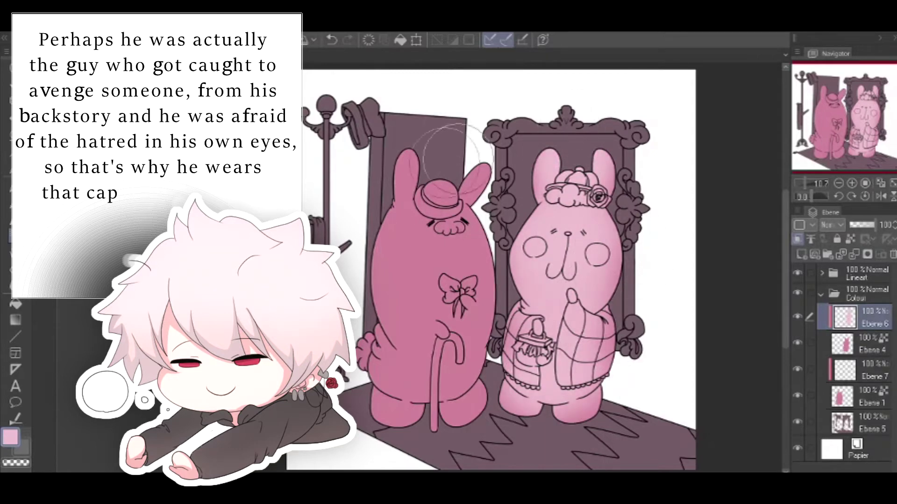
Brush soft light pink over the bowler-hatted rabbit's body and feet on its clipped layer
{"action": "left_click", "coordinate": [870, 370]}
{"action": "mouse_move", "coordinate": [390, 158]}
{"action": "left_mouse_down"}
{"action": "mouse_move", "coordinate": [439, 224]}
{"action": "mouse_move", "coordinate": [418, 224]}
{"action": "mouse_move", "coordinate": [450, 315]}
{"action": "mouse_move", "coordinate": [474, 268]}
{"action": "mouse_move", "coordinate": [467, 379]}
{"action": "left_mouse_up"}
{"action": "left_click_drag", "start_coordinate": [388, 398], "coordinate": [477, 411]}
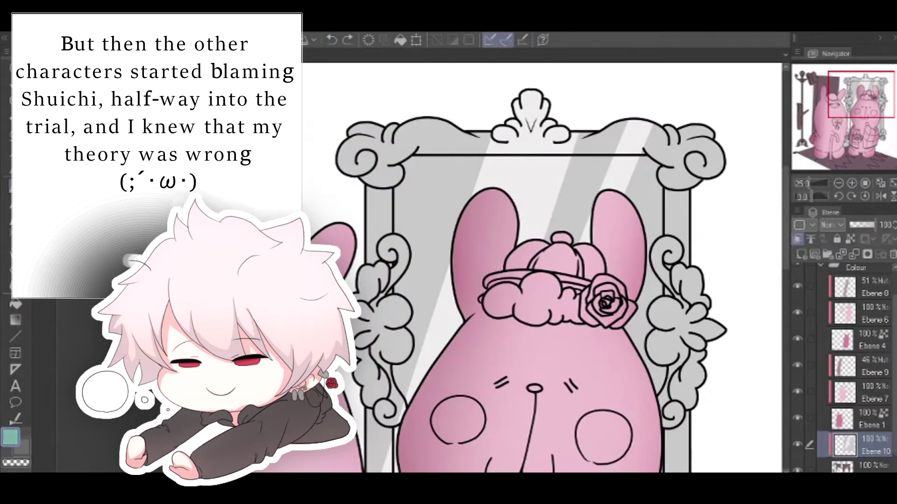
Paint the left side and top of the ornate mirror frame teal, including the scrollwork and crest
{"action": "mouse_move", "coordinate": [348, 154]}
{"action": "left_mouse_down"}
{"action": "mouse_move", "coordinate": [411, 136]}
{"action": "mouse_move", "coordinate": [373, 177]}
{"action": "mouse_move", "coordinate": [374, 455]}
{"action": "mouse_move", "coordinate": [390, 247]}
{"action": "mouse_move", "coordinate": [393, 264]}
{"action": "left_mouse_up"}
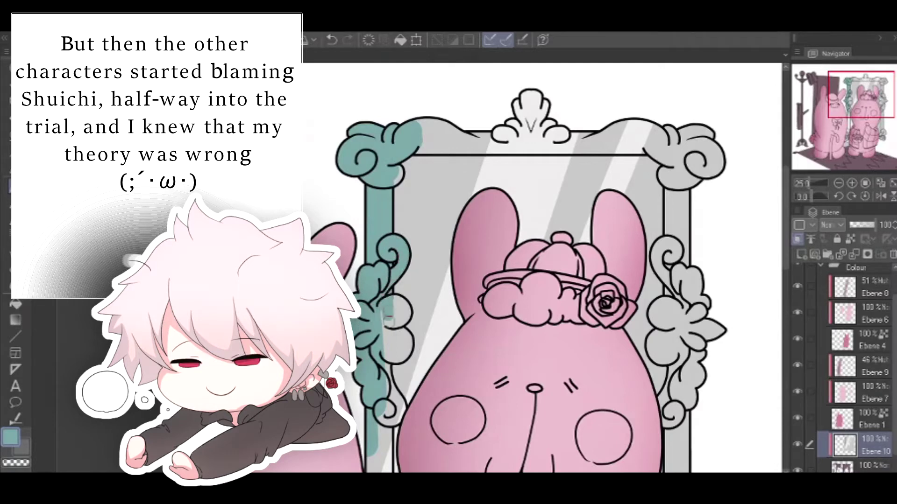
{"action": "left_click_drag", "start_coordinate": [388, 318], "coordinate": [387, 347]}
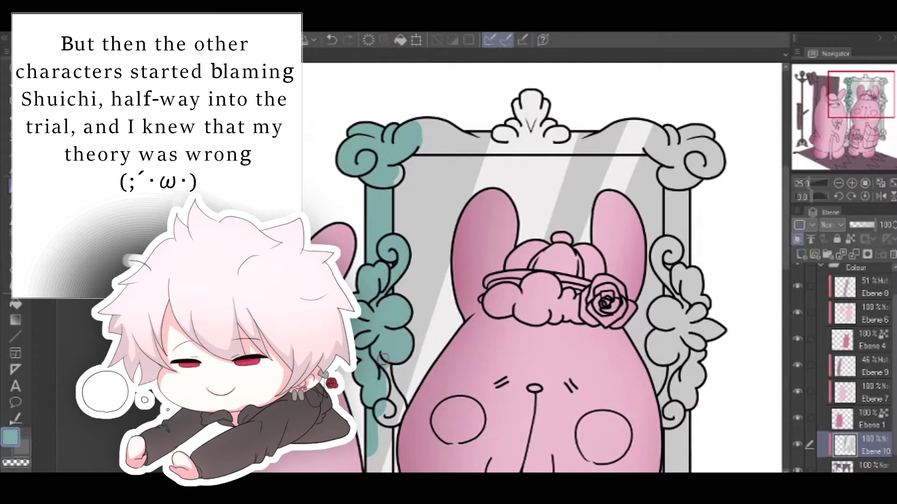
{"action": "mouse_move", "coordinate": [385, 415]}
{"action": "left_mouse_down"}
{"action": "mouse_move", "coordinate": [376, 467]}
{"action": "mouse_move", "coordinate": [386, 462]}
{"action": "left_mouse_up"}
{"action": "mouse_move", "coordinate": [420, 139]}
{"action": "left_mouse_down"}
{"action": "mouse_move", "coordinate": [742, 142]}
{"action": "mouse_move", "coordinate": [427, 129]}
{"action": "mouse_move", "coordinate": [530, 109]}
{"action": "mouse_move", "coordinate": [529, 97]}
{"action": "mouse_move", "coordinate": [485, 148]}
{"action": "left_mouse_up"}
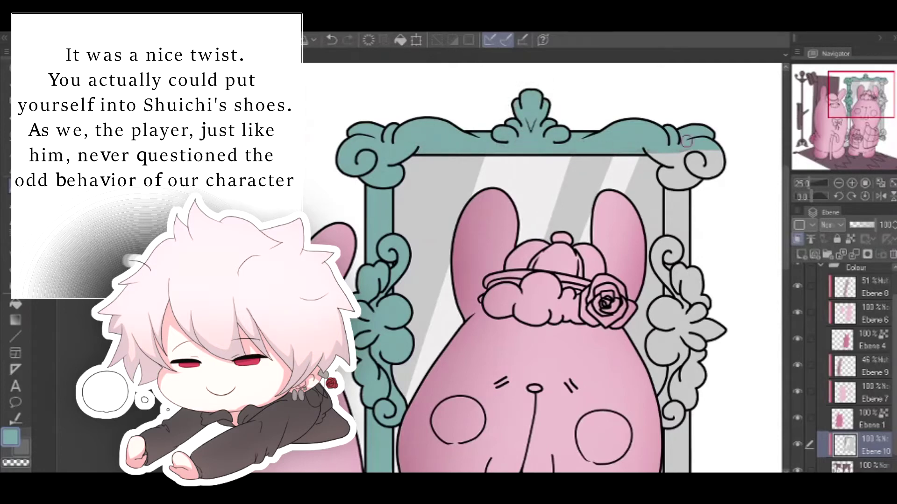
Paint the mirror frame's right side and the lower scrolls on both sides teal
{"action": "scroll", "coordinate": [677, 164], "scroll_direction": "down", "scroll_amount": 3}
{"action": "left_click_drag", "start_coordinate": [672, 256], "coordinate": [675, 380]}
{"action": "scroll", "coordinate": [788, 266], "scroll_direction": "down", "scroll_amount": 3}
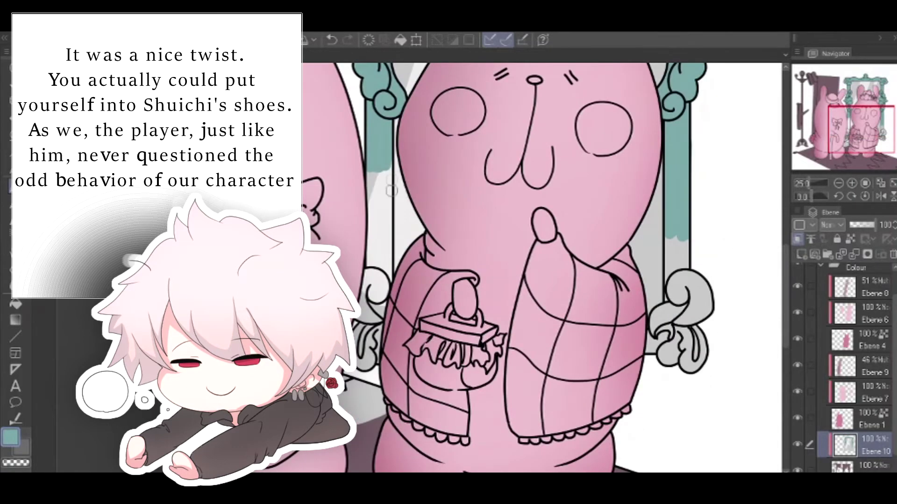
{"action": "left_click", "coordinate": [851, 466]}
{"action": "key", "text": "alt+]"}
{"action": "mouse_move", "coordinate": [373, 173]}
{"action": "left_mouse_down"}
{"action": "mouse_move", "coordinate": [385, 257]}
{"action": "mouse_move", "coordinate": [371, 350]}
{"action": "left_mouse_up"}
{"action": "mouse_move", "coordinate": [677, 234]}
{"action": "left_mouse_down"}
{"action": "mouse_move", "coordinate": [674, 320]}
{"action": "mouse_move", "coordinate": [690, 378]}
{"action": "mouse_move", "coordinate": [670, 379]}
{"action": "mouse_move", "coordinate": [660, 313]}
{"action": "left_mouse_up"}
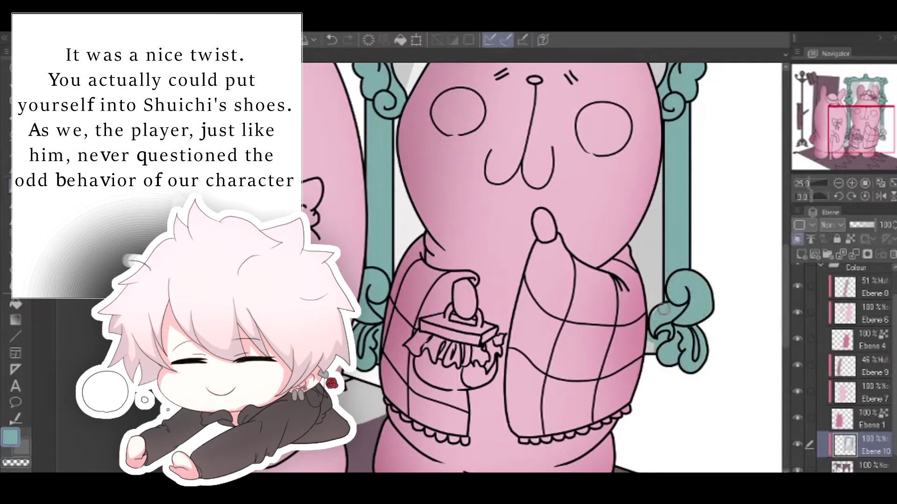
Paint the door panel behind the bowler-hatted rabbit dark grey on layer Ebene 10 and start its frame
{"action": "left_click", "coordinate": [868, 340]}
{"action": "key", "text": "e"}
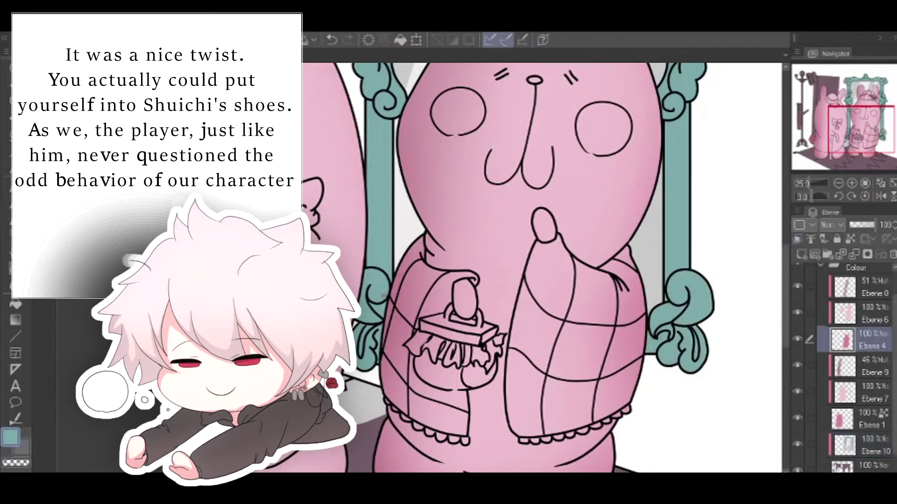
{"action": "left_click", "coordinate": [862, 451]}
{"action": "key", "text": "ctrl+minus"}
{"action": "key", "text": "ctrl+minus"}
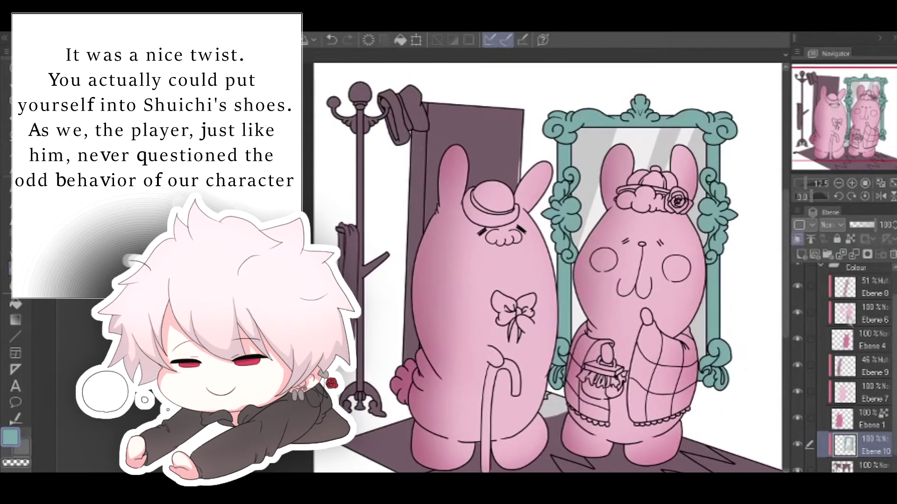
{"action": "mouse_move", "coordinate": [476, 117]}
{"action": "left_mouse_down"}
{"action": "mouse_move", "coordinate": [486, 173]}
{"action": "mouse_move", "coordinate": [515, 159]}
{"action": "mouse_move", "coordinate": [451, 121]}
{"action": "mouse_move", "coordinate": [427, 229]}
{"action": "left_mouse_up"}
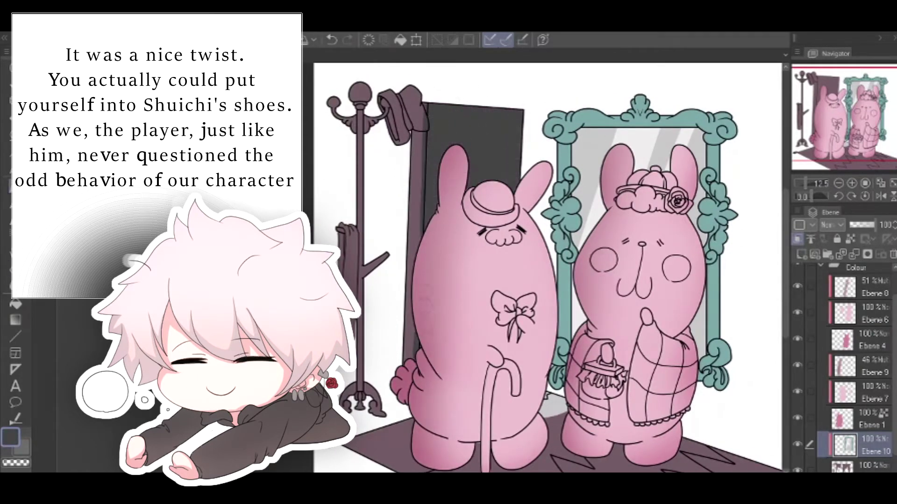
{"action": "left_click_drag", "start_coordinate": [416, 105], "coordinate": [413, 228]}
Fill the door frame medium grey and complete the dark grey door panel around the bowler-hatted rabbit
{"action": "left_click", "coordinate": [865, 183]}
{"action": "left_click", "coordinate": [840, 183]}
{"action": "left_click", "coordinate": [839, 183]}
{"action": "left_click_drag", "start_coordinate": [809, 134], "coordinate": [815, 128]}
{"action": "left_click", "coordinate": [839, 183]}
{"action": "left_click_drag", "start_coordinate": [482, 287], "coordinate": [480, 333]}
{"action": "left_click_drag", "start_coordinate": [785, 299], "coordinate": [786, 250]}
{"action": "left_click_drag", "start_coordinate": [488, 234], "coordinate": [474, 334]}
{"action": "mouse_move", "coordinate": [490, 197]}
{"action": "left_mouse_down"}
{"action": "mouse_move", "coordinate": [498, 109]}
{"action": "mouse_move", "coordinate": [486, 275]}
{"action": "left_mouse_up"}
{"action": "left_click_drag", "start_coordinate": [786, 234], "coordinate": [785, 180]}
{"action": "left_click_drag", "start_coordinate": [508, 136], "coordinate": [509, 338]}
{"action": "left_click", "coordinate": [611, 188], "text": "alt"}
{"action": "left_click_drag", "start_coordinate": [546, 265], "coordinate": [541, 364]}
{"action": "left_click_drag", "start_coordinate": [603, 255], "coordinate": [491, 202]}
Clean up the edges around the bowler-hatted rabbit's ears and hat on its base layer, Ebene 1
{"action": "left_click", "coordinate": [872, 419]}
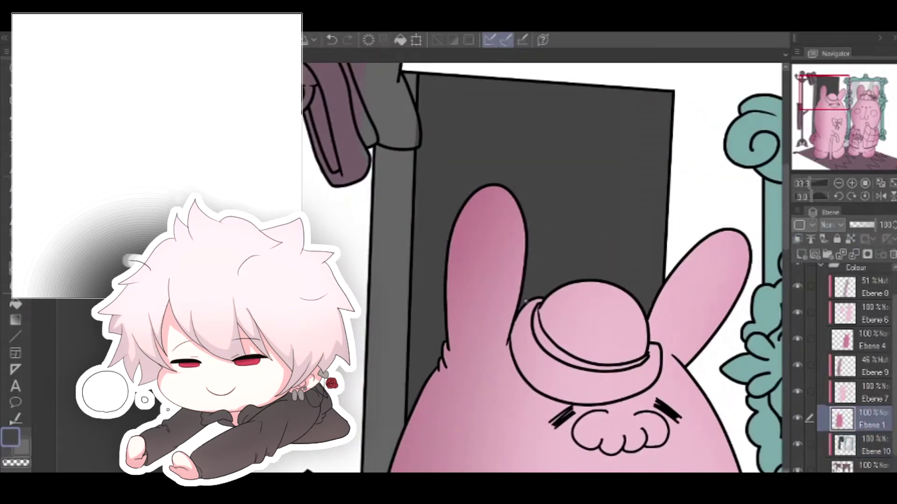
{"action": "left_click_drag", "start_coordinate": [606, 261], "coordinate": [723, 142]}
{"action": "left_click_drag", "start_coordinate": [621, 420], "coordinate": [682, 98]}
{"action": "left_click_drag", "start_coordinate": [654, 136], "coordinate": [607, 421]}
On layer Ebene 10, paint the hat hanging on the coat stand black with a crimson band
{"action": "left_click", "coordinate": [873, 446]}
{"action": "left_click_drag", "start_coordinate": [615, 143], "coordinate": [619, 451]}
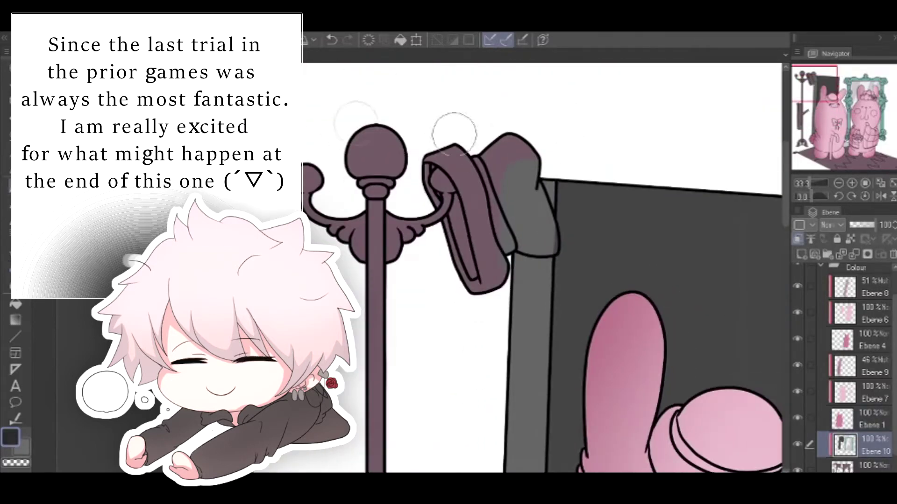
{"action": "mouse_move", "coordinate": [490, 145]}
{"action": "left_mouse_down"}
{"action": "mouse_move", "coordinate": [528, 220]}
{"action": "mouse_move", "coordinate": [487, 157]}
{"action": "left_mouse_up"}
{"action": "mouse_move", "coordinate": [501, 196]}
{"action": "left_mouse_down"}
{"action": "mouse_move", "coordinate": [513, 140]}
{"action": "mouse_move", "coordinate": [525, 145]}
{"action": "mouse_move", "coordinate": [535, 220]}
{"action": "left_mouse_up"}
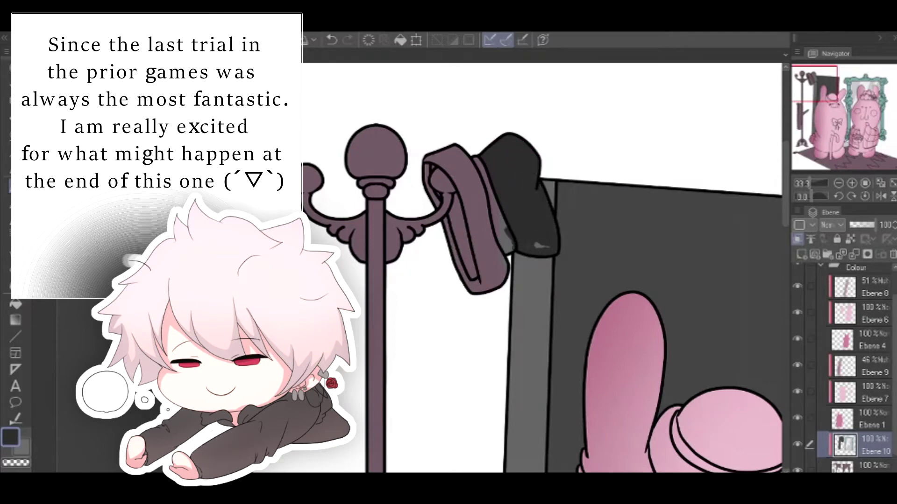
{"action": "mouse_move", "coordinate": [437, 154]}
{"action": "left_mouse_down"}
{"action": "mouse_move", "coordinate": [458, 183]}
{"action": "mouse_move", "coordinate": [449, 144]}
{"action": "mouse_move", "coordinate": [486, 224]}
{"action": "mouse_move", "coordinate": [495, 262]}
{"action": "mouse_move", "coordinate": [484, 279]}
{"action": "mouse_move", "coordinate": [502, 263]}
{"action": "left_mouse_up"}
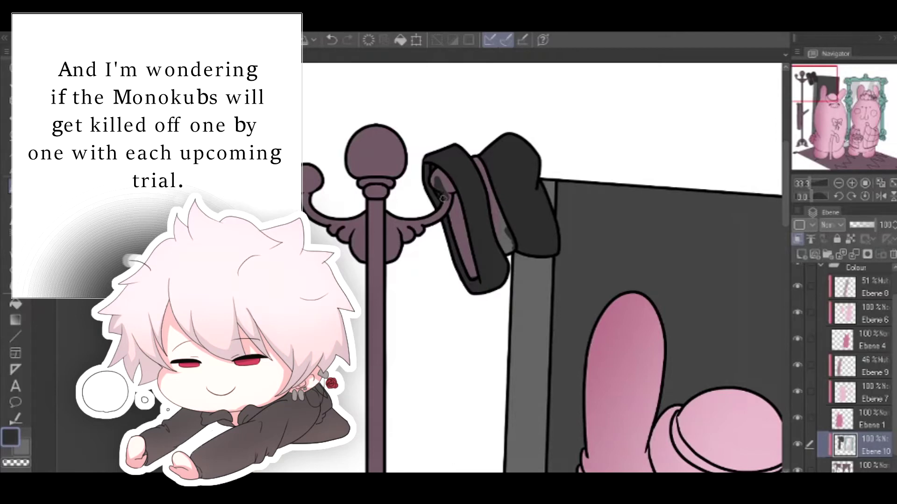
{"action": "left_click_drag", "start_coordinate": [453, 210], "coordinate": [464, 249]}
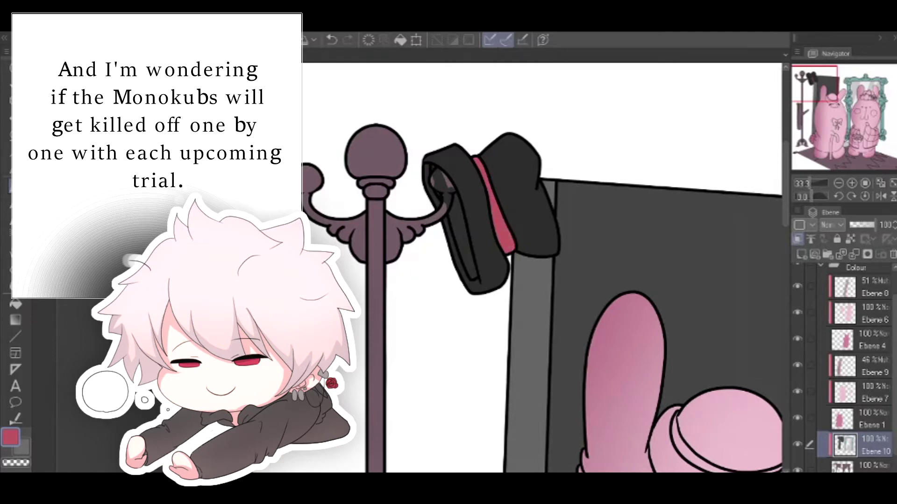
Paint the coat stand golden yellow, from its top knobs and hooks down the pole to the scrolled feet
{"action": "mouse_move", "coordinate": [314, 171]}
{"action": "left_mouse_down"}
{"action": "mouse_move", "coordinate": [308, 194]}
{"action": "mouse_move", "coordinate": [329, 229]}
{"action": "mouse_move", "coordinate": [359, 248]}
{"action": "mouse_move", "coordinate": [387, 119]}
{"action": "mouse_move", "coordinate": [374, 467]}
{"action": "left_mouse_up"}
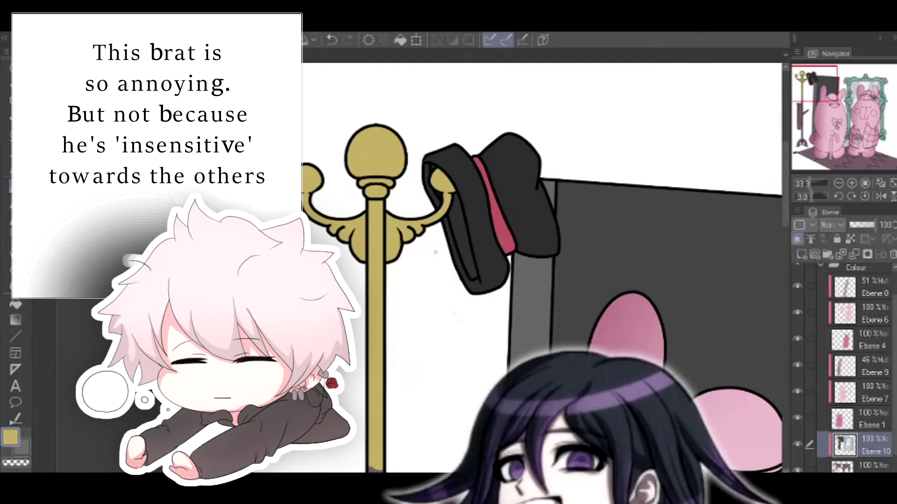
{"action": "scroll", "coordinate": [437, 250], "scroll_direction": "down", "scroll_amount": 7}
{"action": "mouse_move", "coordinate": [316, 175]}
{"action": "left_mouse_down"}
{"action": "mouse_move", "coordinate": [359, 187]}
{"action": "mouse_move", "coordinate": [376, 308]}
{"action": "mouse_move", "coordinate": [383, 309]}
{"action": "mouse_move", "coordinate": [377, 453]}
{"action": "mouse_move", "coordinate": [389, 457]}
{"action": "left_mouse_up"}
{"action": "left_click_drag", "start_coordinate": [786, 243], "coordinate": [786, 303]}
{"action": "left_click_drag", "start_coordinate": [376, 175], "coordinate": [383, 329]}
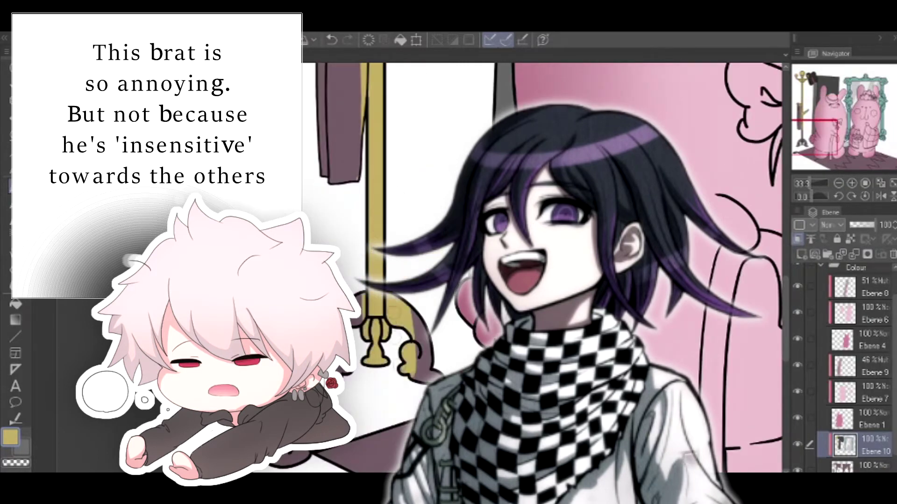
Paint the garment hanging on the coat stand's lower hook muted green
{"action": "left_click_drag", "start_coordinate": [786, 318], "coordinate": [786, 265]}
{"action": "mouse_move", "coordinate": [337, 205]}
{"action": "left_mouse_down"}
{"action": "mouse_move", "coordinate": [343, 253]}
{"action": "mouse_move", "coordinate": [357, 187]}
{"action": "mouse_move", "coordinate": [354, 418]}
{"action": "left_mouse_up"}
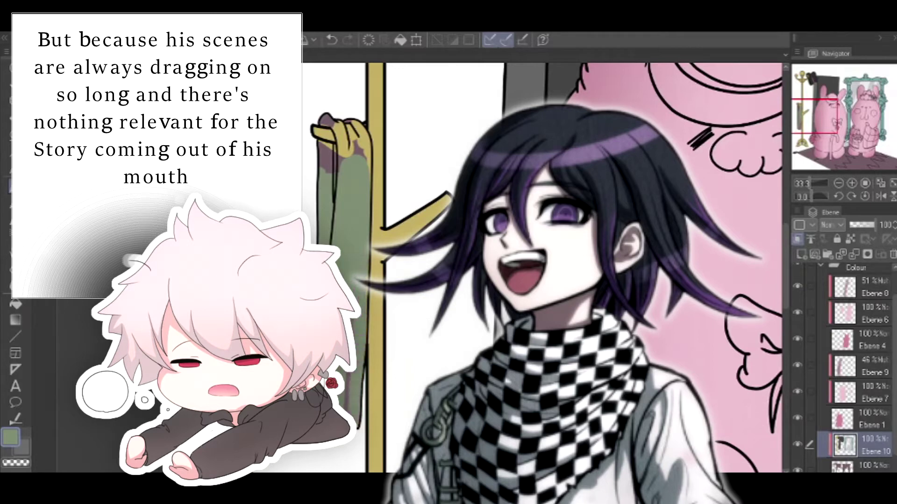
{"action": "mouse_move", "coordinate": [324, 117]}
{"action": "left_mouse_down"}
{"action": "mouse_move", "coordinate": [344, 140]}
{"action": "mouse_move", "coordinate": [363, 135]}
{"action": "mouse_move", "coordinate": [363, 155]}
{"action": "left_mouse_up"}
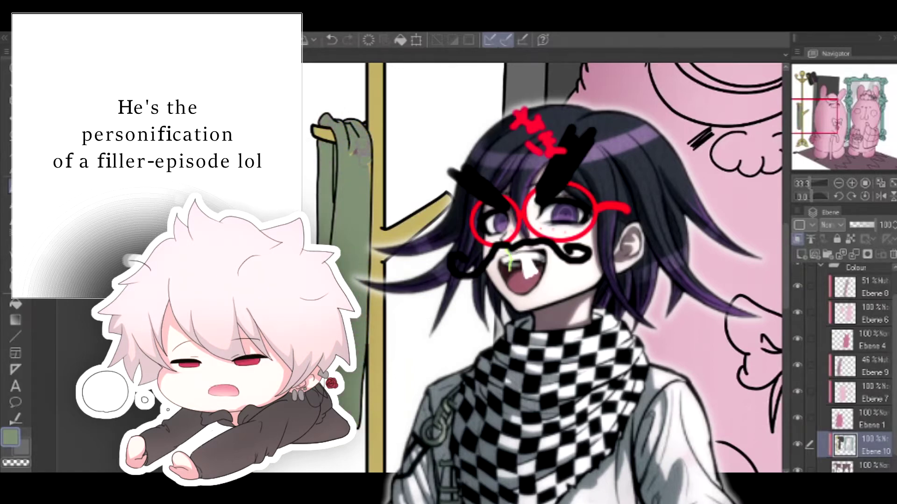
Paint the whole rug beneath the two rabbits ochre yellow
{"action": "left_click", "coordinate": [838, 184]}
{"action": "left_click", "coordinate": [839, 184]}
{"action": "left_click", "coordinate": [839, 183]}
{"action": "left_click_drag", "start_coordinate": [583, 252], "coordinate": [450, 234]}
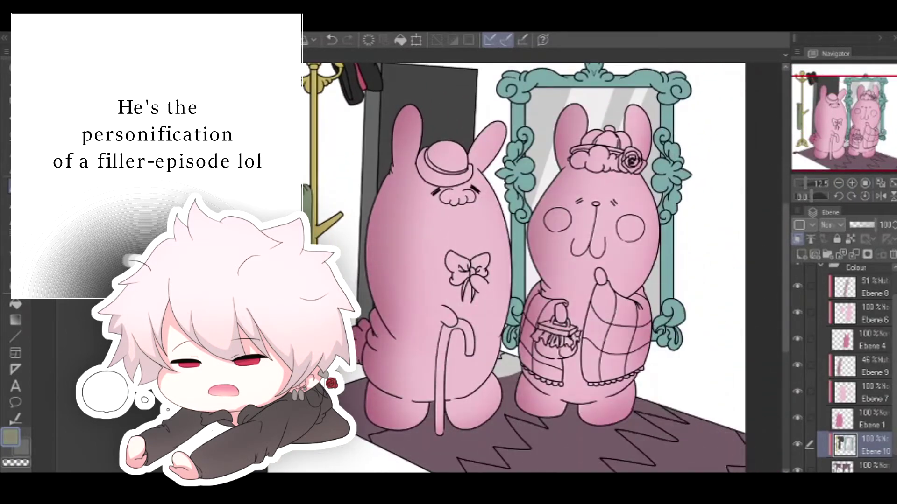
{"action": "mouse_move", "coordinate": [351, 390]}
{"action": "left_mouse_down"}
{"action": "mouse_move", "coordinate": [370, 430]}
{"action": "mouse_move", "coordinate": [497, 378]}
{"action": "mouse_move", "coordinate": [571, 425]}
{"action": "mouse_move", "coordinate": [691, 448]}
{"action": "mouse_move", "coordinate": [734, 467]}
{"action": "left_mouse_up"}
Paint the rug's corner beside the coat stand mint green up to the zigzag line, redoing the first stroke
{"action": "left_click_drag", "start_coordinate": [786, 316], "coordinate": [788, 331]}
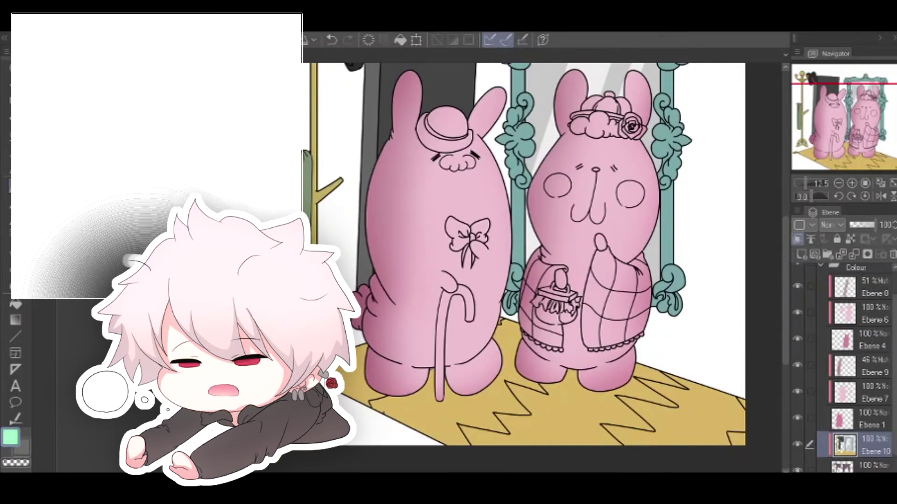
{"action": "left_click_drag", "start_coordinate": [362, 350], "coordinate": [351, 394]}
{"action": "left_click", "coordinate": [331, 40]}
{"action": "left_click", "coordinate": [852, 184]}
{"action": "left_click_drag", "start_coordinate": [827, 131], "coordinate": [814, 151]}
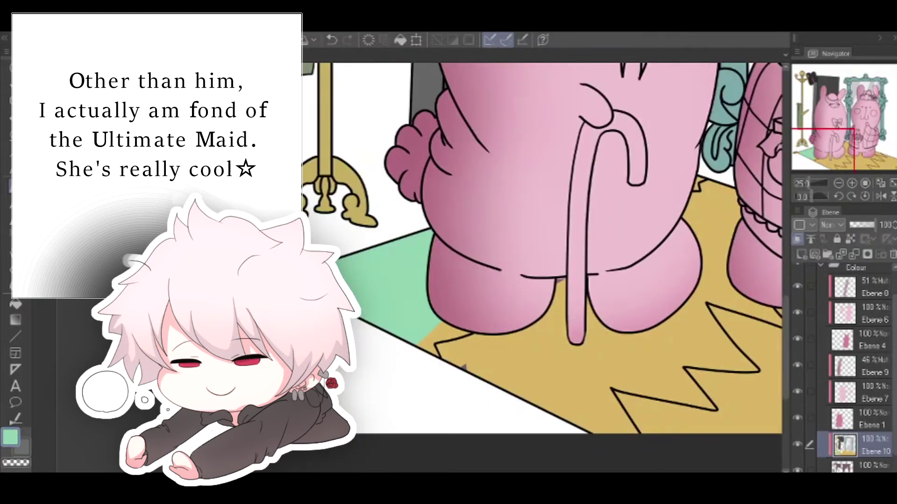
{"action": "mouse_move", "coordinate": [446, 330]}
{"action": "left_mouse_down"}
{"action": "mouse_move", "coordinate": [426, 353]}
{"action": "mouse_move", "coordinate": [430, 364]}
{"action": "left_mouse_up"}
{"action": "left_click_drag", "start_coordinate": [691, 309], "coordinate": [491, 270]}
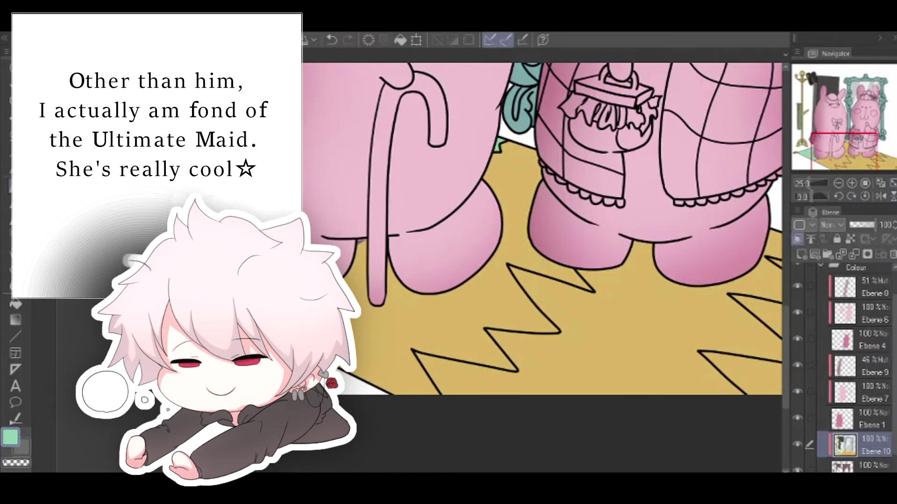
Repaint the rug in front of the bowler-hatted rabbit orange-tan on layer Ebene 10
{"action": "mouse_move", "coordinate": [363, 250]}
{"action": "left_mouse_down"}
{"action": "mouse_move", "coordinate": [357, 278]}
{"action": "mouse_move", "coordinate": [444, 274]}
{"action": "mouse_move", "coordinate": [381, 371]}
{"action": "left_mouse_up"}
{"action": "left_click", "coordinate": [864, 466]}
{"action": "left_click", "coordinate": [866, 413]}
{"action": "key", "text": "e"}
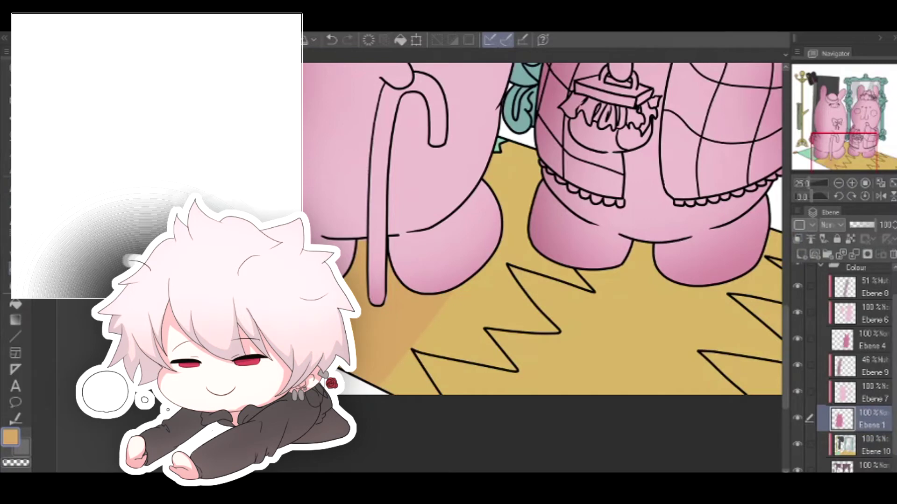
{"action": "key", "text": "alt+bracketleft"}
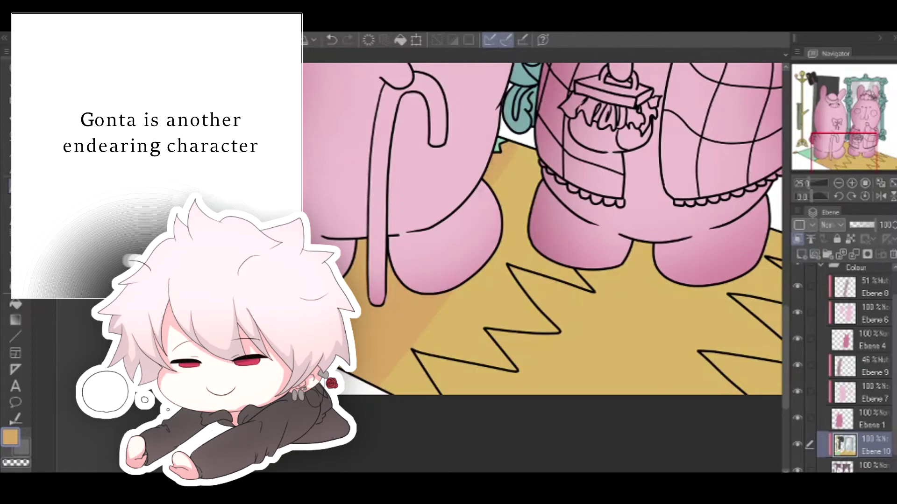
Extend the orange-tan across the rest of the rug, between the rabbits and around the flower-hatted rabbit's feet
{"action": "left_click_drag", "start_coordinate": [510, 303], "coordinate": [413, 266]}
{"action": "mouse_move", "coordinate": [406, 126]}
{"action": "left_mouse_down"}
{"action": "mouse_move", "coordinate": [427, 180]}
{"action": "mouse_move", "coordinate": [411, 289]}
{"action": "left_mouse_up"}
{"action": "left_click_drag", "start_coordinate": [476, 271], "coordinate": [417, 358]}
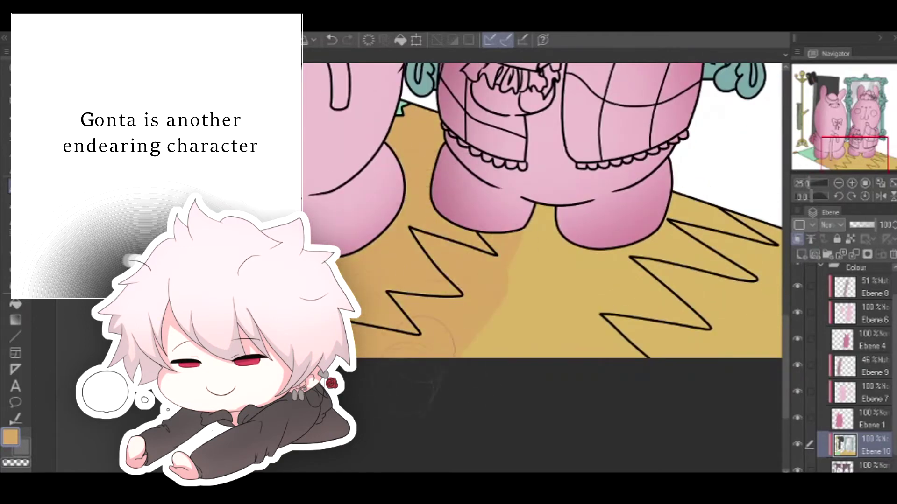
{"action": "left_click_drag", "start_coordinate": [584, 280], "coordinate": [452, 280]}
{"action": "mouse_move", "coordinate": [421, 225]}
{"action": "left_mouse_down"}
{"action": "mouse_move", "coordinate": [554, 170]}
{"action": "mouse_move", "coordinate": [712, 225]}
{"action": "mouse_move", "coordinate": [743, 343]}
{"action": "left_mouse_up"}
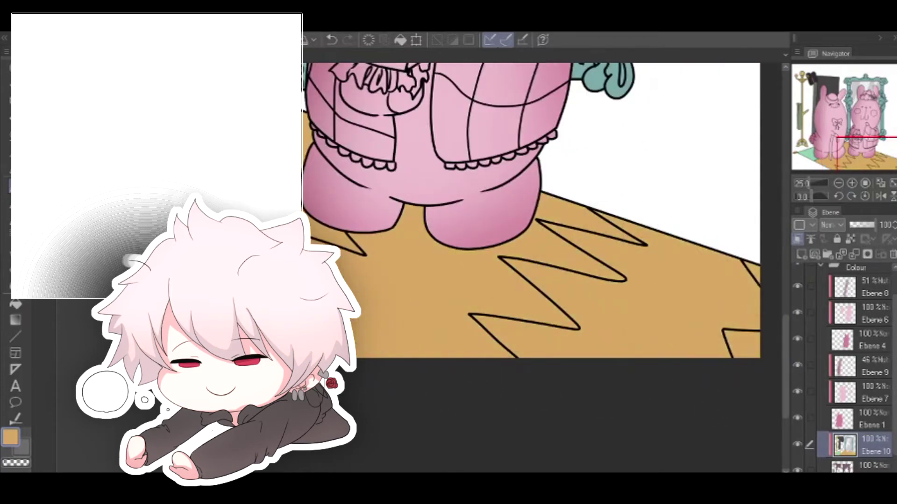
Paint the middle of the rug mint green between the zigzag lines, between and in front of the two rabbits
{"action": "left_click_drag", "start_coordinate": [309, 281], "coordinate": [780, 280]}
{"action": "left_click_drag", "start_coordinate": [320, 201], "coordinate": [307, 204]}
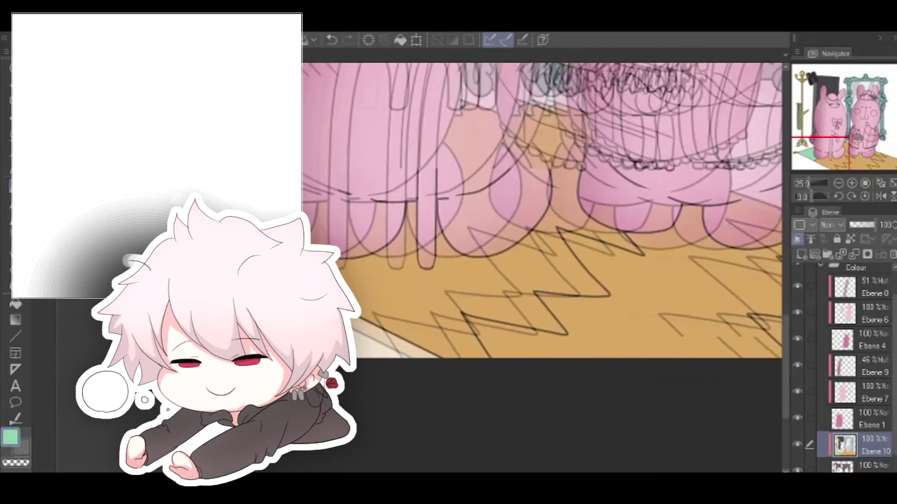
{"action": "left_click_drag", "start_coordinate": [491, 211], "coordinate": [472, 228]}
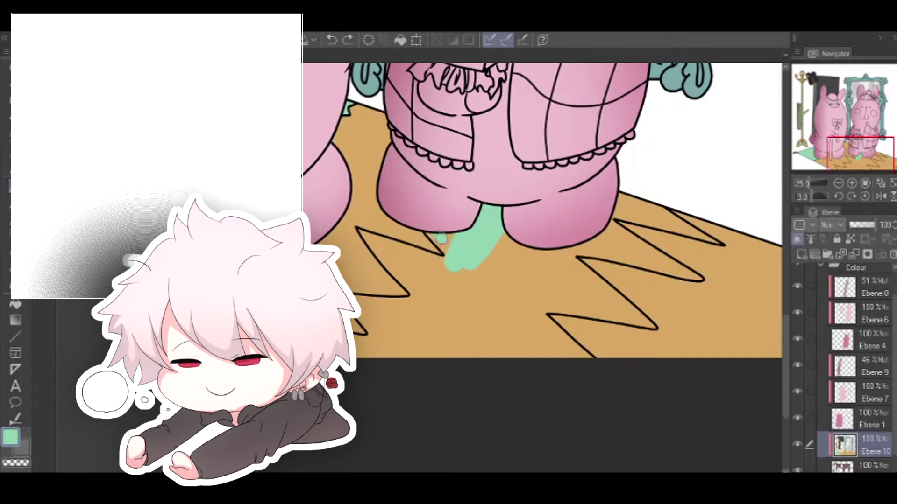
{"action": "mouse_move", "coordinate": [456, 256]}
{"action": "left_mouse_down"}
{"action": "mouse_move", "coordinate": [495, 369]}
{"action": "mouse_move", "coordinate": [533, 299]}
{"action": "mouse_move", "coordinate": [556, 336]}
{"action": "mouse_move", "coordinate": [524, 228]}
{"action": "left_mouse_up"}
{"action": "left_click_drag", "start_coordinate": [598, 218], "coordinate": [630, 187]}
{"action": "left_click_drag", "start_coordinate": [376, 245], "coordinate": [398, 270]}
{"action": "mouse_move", "coordinate": [411, 302]}
{"action": "left_mouse_down"}
{"action": "mouse_move", "coordinate": [402, 262]}
{"action": "mouse_move", "coordinate": [439, 346]}
{"action": "mouse_move", "coordinate": [369, 327]}
{"action": "mouse_move", "coordinate": [410, 321]}
{"action": "left_mouse_up"}
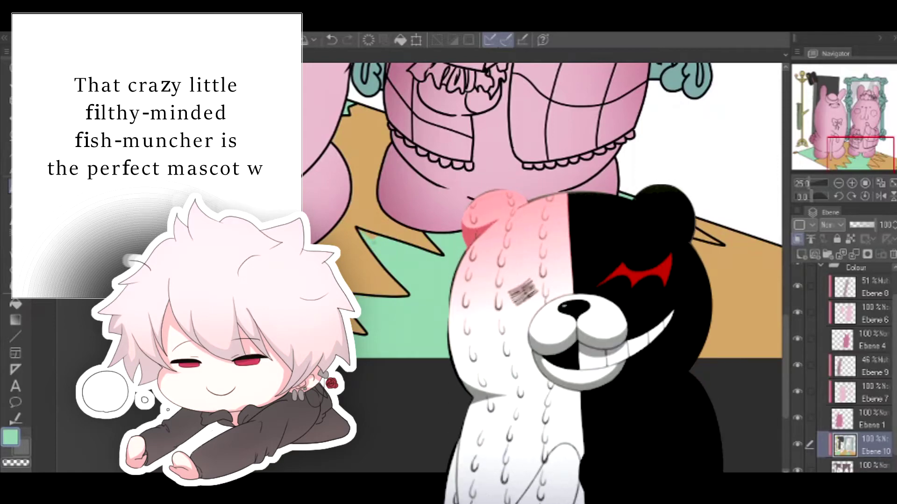
Fill the zigzag's points beside the flower-hatted rabbit's outer foot with mint green, covering the leftover orange-tan patches
{"action": "left_click_drag", "start_coordinate": [457, 154], "coordinate": [456, 221]}
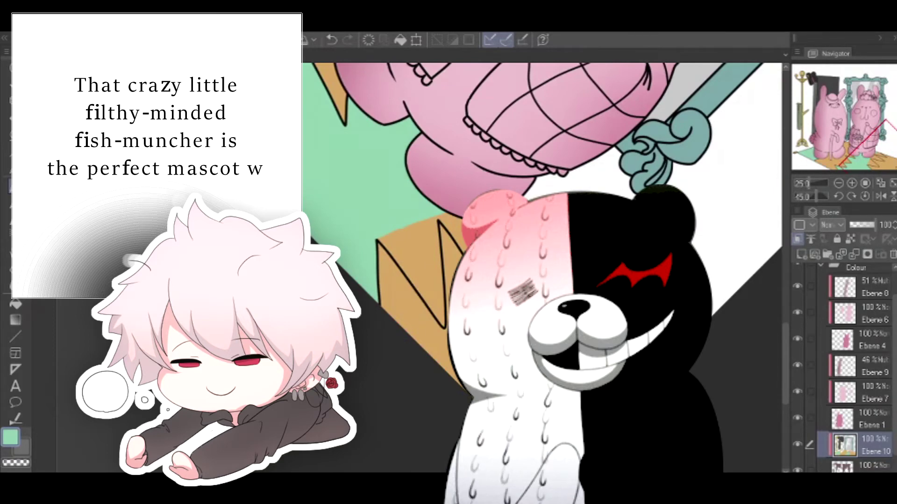
{"action": "mouse_move", "coordinate": [402, 264]}
{"action": "left_mouse_down"}
{"action": "mouse_move", "coordinate": [434, 304]}
{"action": "mouse_move", "coordinate": [423, 269]}
{"action": "mouse_move", "coordinate": [443, 299]}
{"action": "left_mouse_up"}
{"action": "left_click", "coordinate": [455, 319], "text": "alt"}
{"action": "left_click", "coordinate": [442, 297], "text": "alt"}
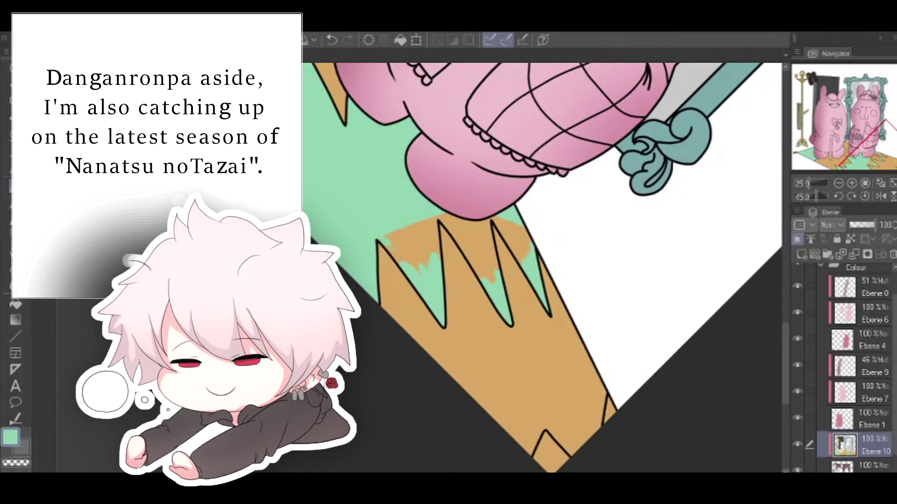
{"action": "mouse_move", "coordinate": [398, 257]}
{"action": "left_mouse_down"}
{"action": "mouse_move", "coordinate": [395, 225]}
{"action": "mouse_move", "coordinate": [432, 261]}
{"action": "left_mouse_up"}
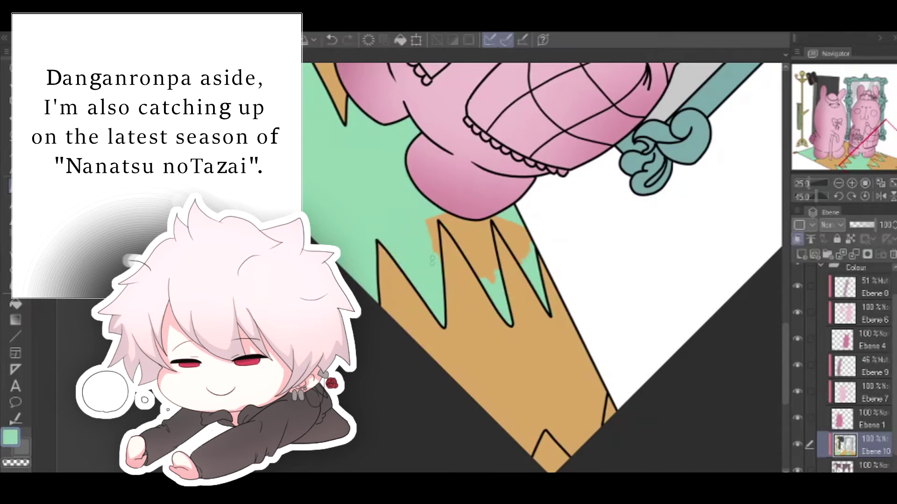
{"action": "left_click_drag", "start_coordinate": [434, 221], "coordinate": [444, 216]}
{"action": "left_click_drag", "start_coordinate": [463, 248], "coordinate": [447, 226]}
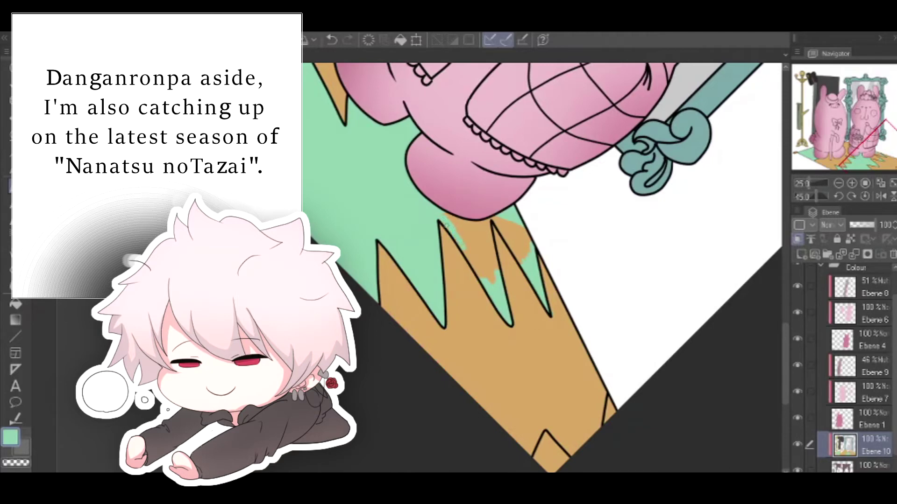
{"action": "mouse_move", "coordinate": [484, 278]}
{"action": "left_mouse_down"}
{"action": "mouse_move", "coordinate": [472, 243]}
{"action": "mouse_move", "coordinate": [487, 234]}
{"action": "left_mouse_up"}
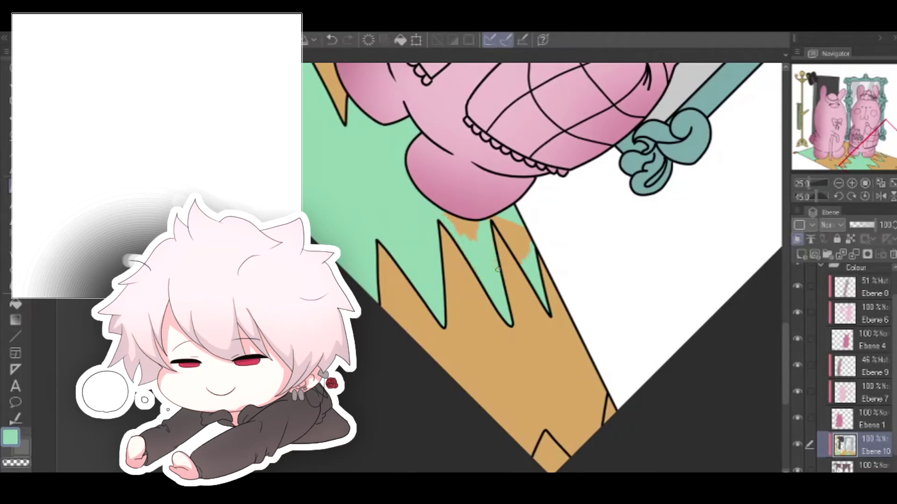
{"action": "left_click_drag", "start_coordinate": [498, 270], "coordinate": [481, 248]}
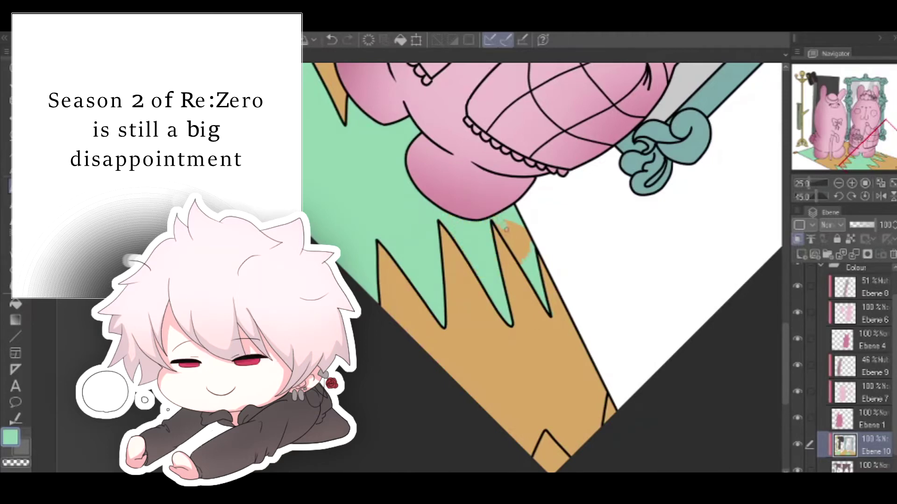
{"action": "left_click_drag", "start_coordinate": [524, 255], "coordinate": [510, 225]}
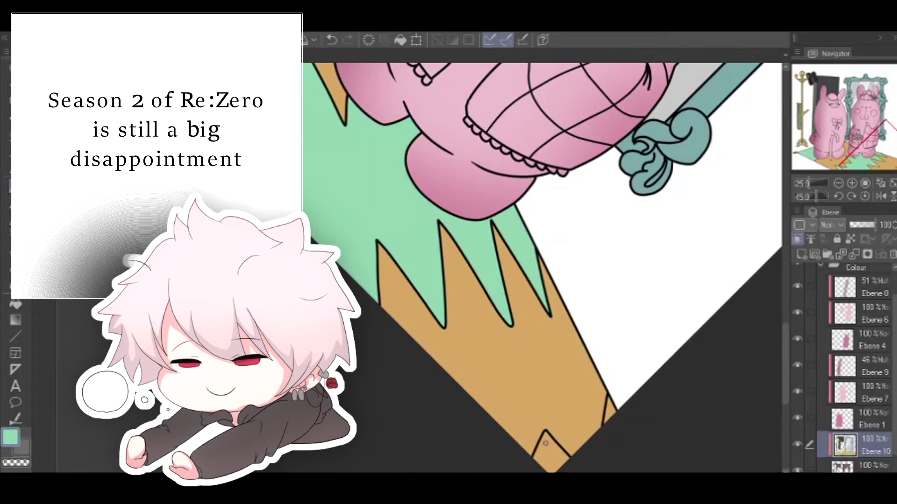
Paint the small triangle at the rug's front corner mint green
{"action": "mouse_move", "coordinate": [559, 454]}
{"action": "left_mouse_down"}
{"action": "mouse_move", "coordinate": [556, 463]}
{"action": "mouse_move", "coordinate": [543, 437]}
{"action": "left_mouse_up"}
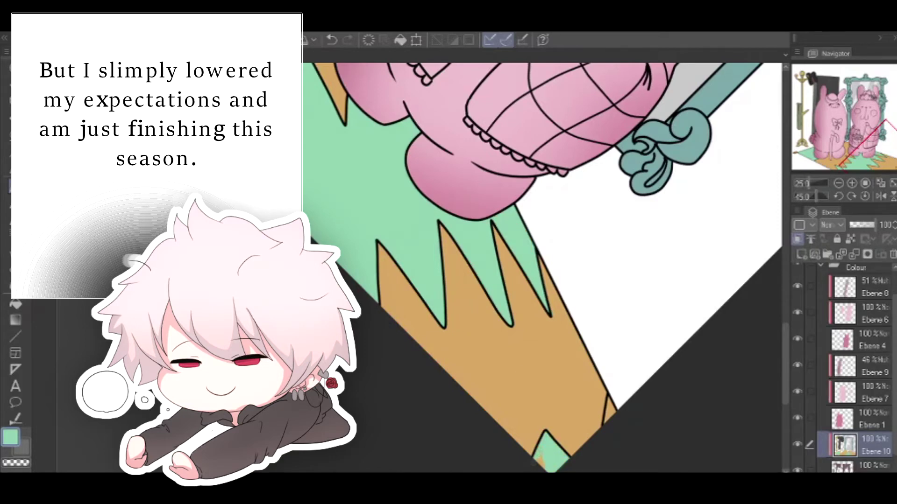
{"action": "left_click", "coordinate": [865, 196]}
{"action": "left_click", "coordinate": [867, 184]}
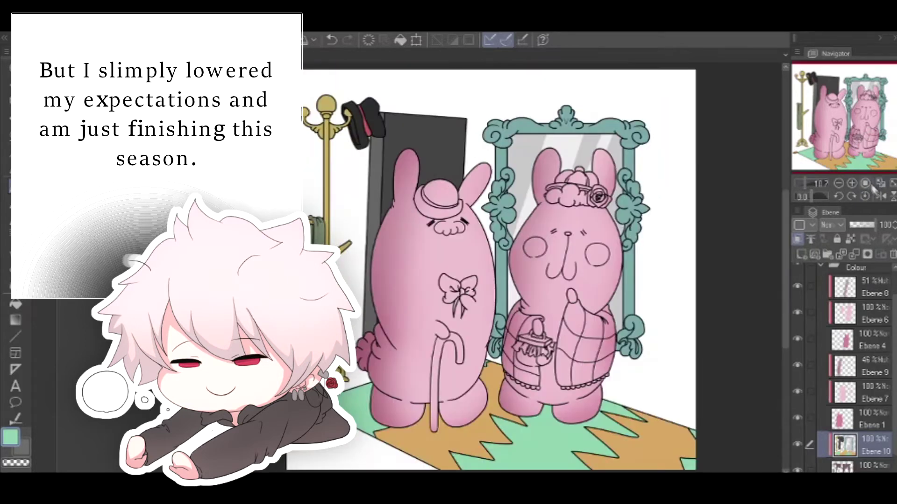
Delete the 46 % multiply layer Ebene 9 and add a new clipped layer above Ebene 7
{"action": "left_click", "coordinate": [859, 398]}
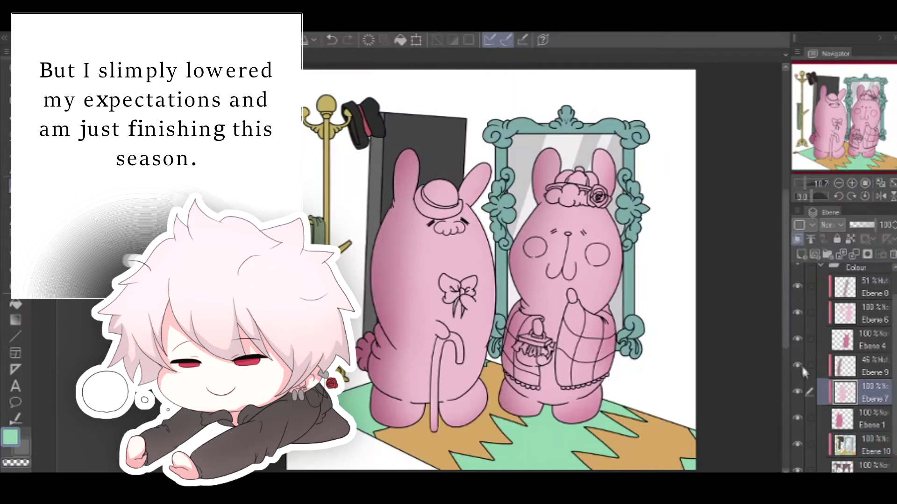
{"action": "left_click", "coordinate": [797, 365]}
{"action": "left_click", "coordinate": [798, 286]}
{"action": "left_click", "coordinate": [797, 287]}
{"action": "left_click", "coordinate": [857, 372]}
{"action": "left_click", "coordinate": [893, 255]}
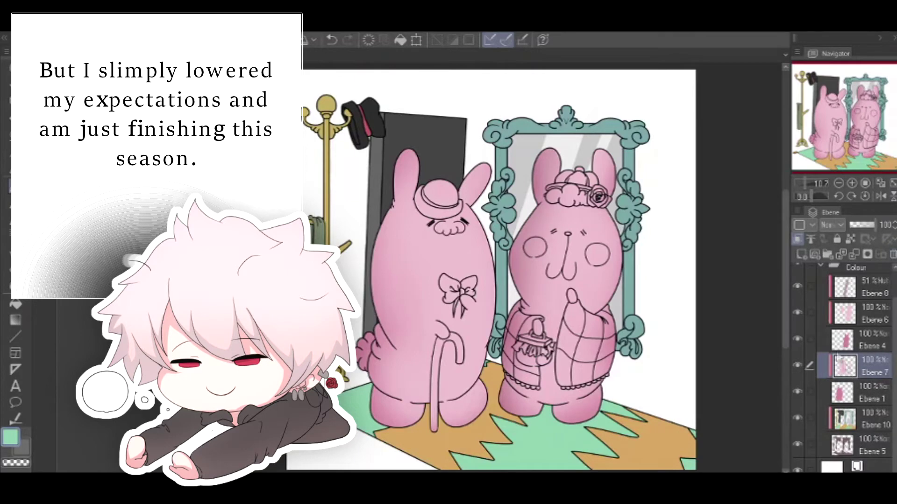
{"action": "left_click", "coordinate": [801, 254]}
Paint the standing rabbit's bowler hat dark olive green on the new clipped layer Ebene 9
{"action": "scroll", "coordinate": [444, 210], "scroll_direction": "up", "scroll_amount": 3}
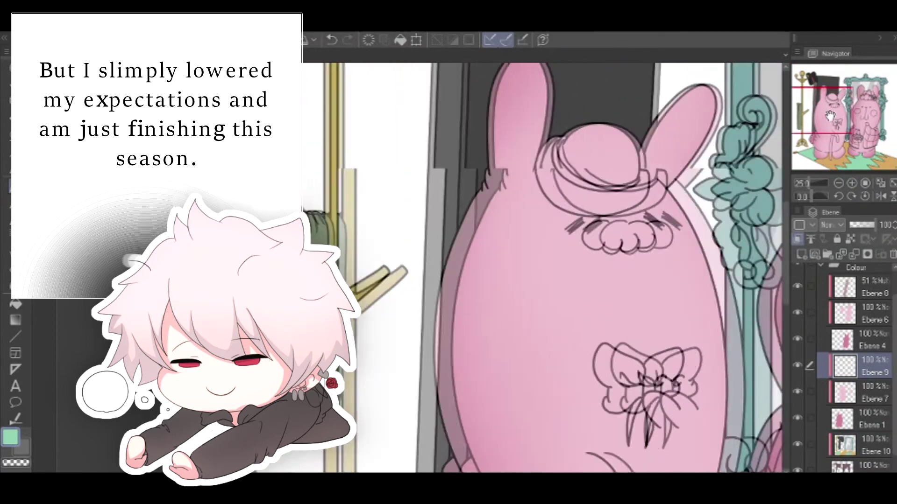
{"action": "mouse_move", "coordinate": [573, 149]}
{"action": "left_mouse_down"}
{"action": "mouse_move", "coordinate": [554, 182]}
{"action": "mouse_move", "coordinate": [547, 160]}
{"action": "mouse_move", "coordinate": [537, 161]}
{"action": "mouse_move", "coordinate": [536, 174]}
{"action": "mouse_move", "coordinate": [558, 202]}
{"action": "mouse_move", "coordinate": [597, 211]}
{"action": "mouse_move", "coordinate": [579, 131]}
{"action": "left_mouse_up"}
{"action": "mouse_move", "coordinate": [578, 193]}
{"action": "left_mouse_down"}
{"action": "mouse_move", "coordinate": [558, 186]}
{"action": "mouse_move", "coordinate": [593, 197]}
{"action": "left_mouse_up"}
{"action": "mouse_move", "coordinate": [607, 133]}
{"action": "left_mouse_down"}
{"action": "mouse_move", "coordinate": [615, 162]}
{"action": "mouse_move", "coordinate": [625, 153]}
{"action": "mouse_move", "coordinate": [612, 192]}
{"action": "mouse_move", "coordinate": [635, 185]}
{"action": "left_mouse_up"}
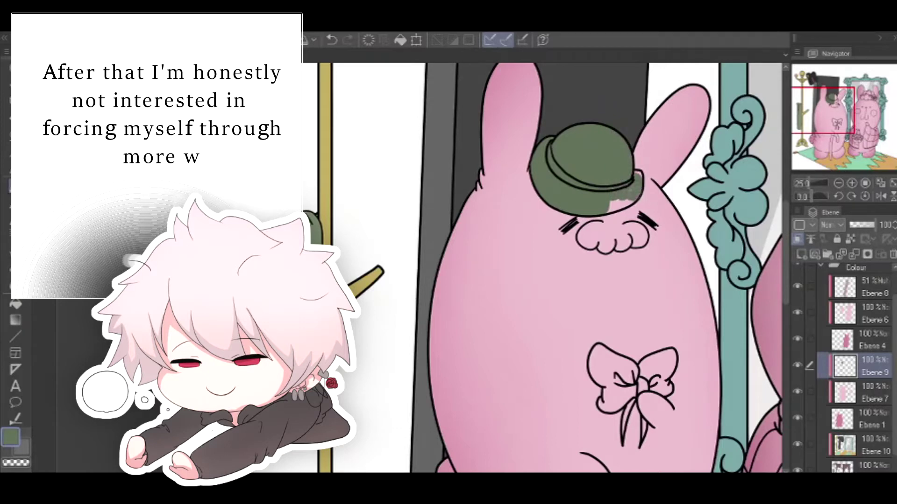
{"action": "left_click_drag", "start_coordinate": [635, 172], "coordinate": [639, 177]}
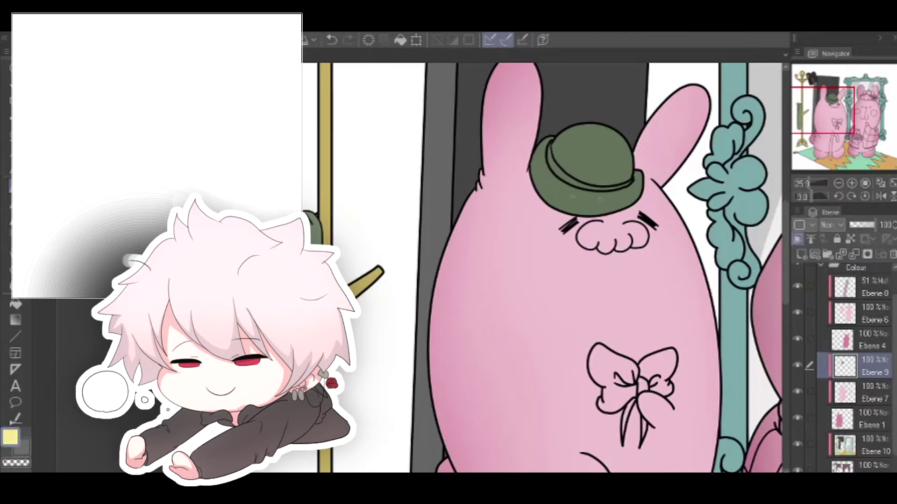
Paint the band of the bowler hat pale yellow
{"action": "left_click", "coordinate": [852, 182]}
{"action": "mouse_move", "coordinate": [816, 110]}
{"action": "left_mouse_down"}
{"action": "mouse_move", "coordinate": [837, 98]}
{"action": "mouse_move", "coordinate": [884, 99]}
{"action": "left_mouse_up"}
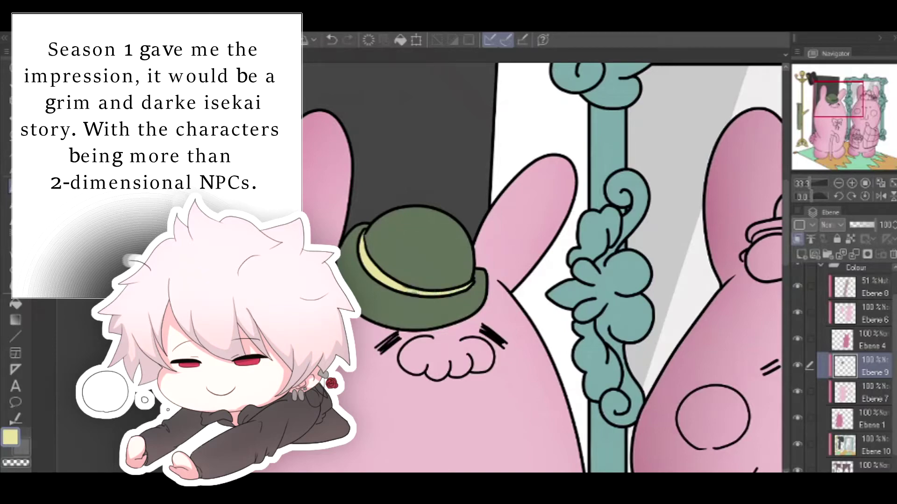
{"action": "left_click", "coordinate": [450, 282], "text": "alt"}
Paint the bow on the bowler-hatted rabbit's chest light green, including both loops and the ribbon ends
{"action": "left_click_drag", "start_coordinate": [517, 395], "coordinate": [470, 180]}
{"action": "left_click_drag", "start_coordinate": [504, 294], "coordinate": [483, 216]}
{"action": "left_click", "coordinate": [10, 438]}
{"action": "mouse_move", "coordinate": [473, 271]}
{"action": "left_mouse_down"}
{"action": "mouse_move", "coordinate": [490, 260]}
{"action": "mouse_move", "coordinate": [487, 275]}
{"action": "mouse_move", "coordinate": [454, 299]}
{"action": "mouse_move", "coordinate": [467, 283]}
{"action": "mouse_move", "coordinate": [438, 298]}
{"action": "left_mouse_up"}
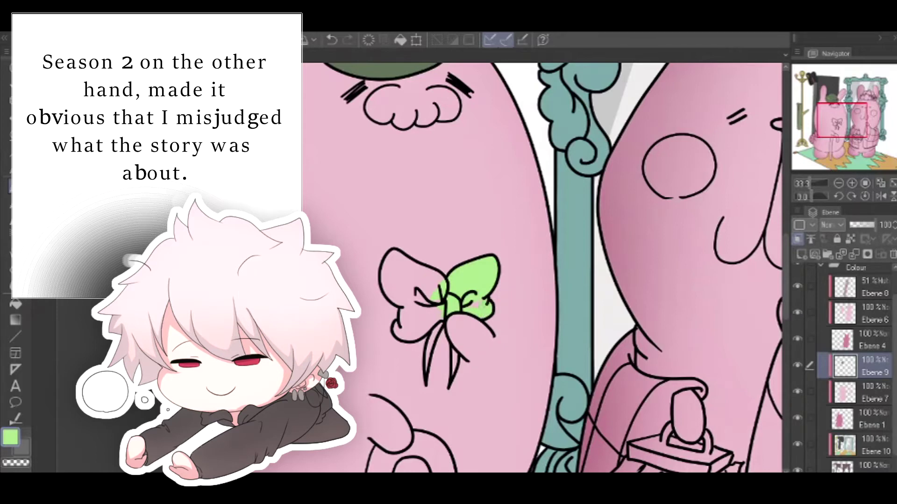
{"action": "left_click_drag", "start_coordinate": [398, 264], "coordinate": [396, 294]}
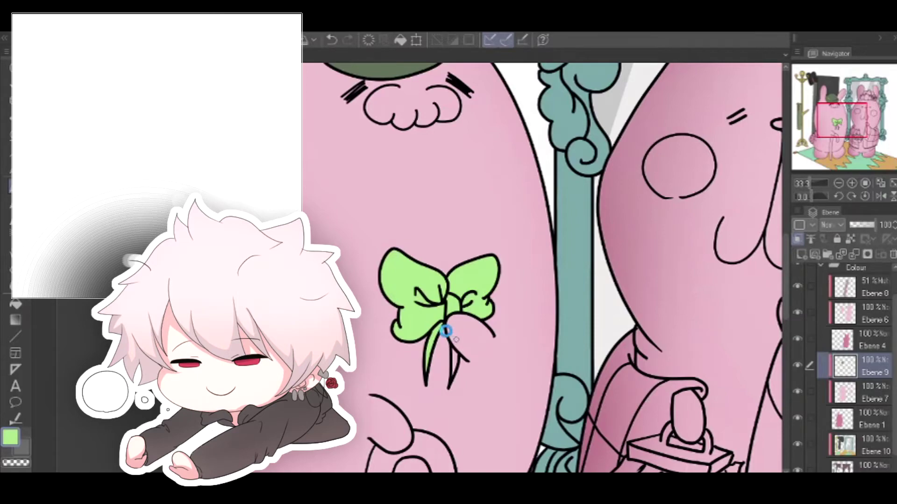
Delete the clipped pink layers Ebene 7 and Ebene 6 above the rabbits' base colours
{"action": "left_click", "coordinate": [838, 183]}
{"action": "left_click", "coordinate": [839, 183]}
{"action": "left_click", "coordinate": [838, 183]}
{"action": "left_click_drag", "start_coordinate": [738, 212], "coordinate": [708, 228]}
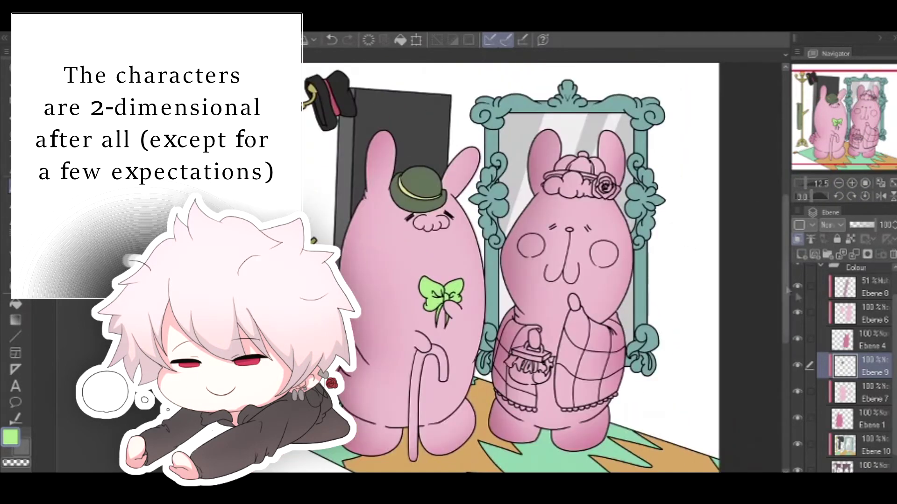
{"action": "left_click", "coordinate": [860, 394]}
{"action": "left_click", "coordinate": [893, 255]}
{"action": "left_click", "coordinate": [869, 312]}
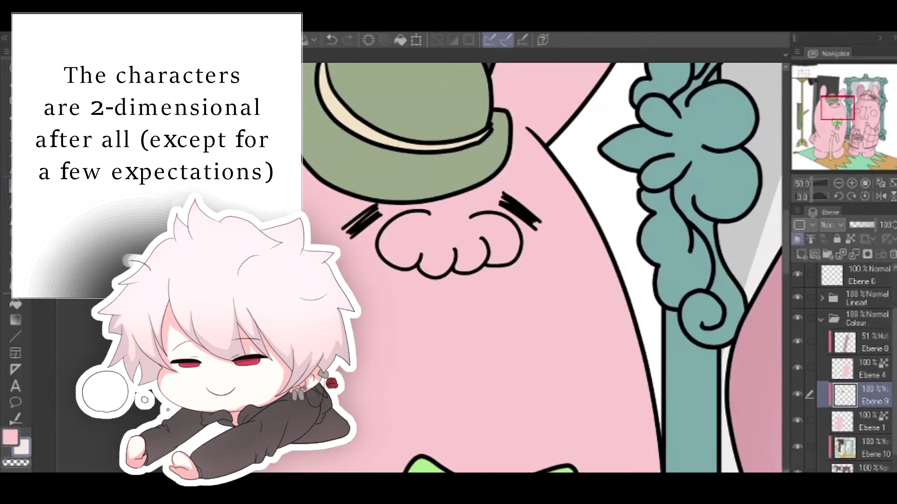
Paint the bowler-hatted rabbit's moustache off-white, and the flower-hatted rabbit's curls off-white on a new clipped layer above Ebene 4
{"action": "mouse_move", "coordinate": [411, 231]}
{"action": "left_mouse_down"}
{"action": "mouse_move", "coordinate": [392, 238]}
{"action": "mouse_move", "coordinate": [416, 222]}
{"action": "mouse_move", "coordinate": [506, 236]}
{"action": "mouse_move", "coordinate": [503, 255]}
{"action": "mouse_move", "coordinate": [434, 253]}
{"action": "mouse_move", "coordinate": [388, 233]}
{"action": "mouse_move", "coordinate": [420, 259]}
{"action": "mouse_move", "coordinate": [466, 263]}
{"action": "left_mouse_up"}
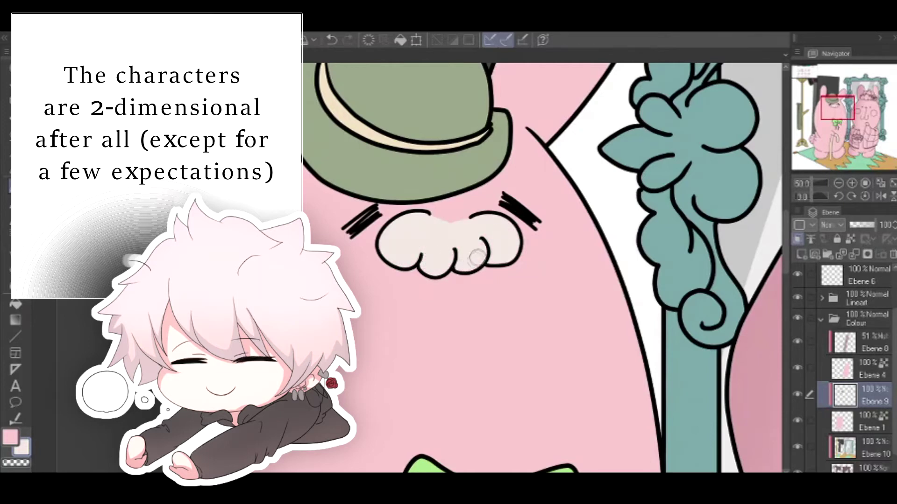
{"action": "left_click_drag", "start_coordinate": [836, 111], "coordinate": [817, 142]}
{"action": "mouse_move", "coordinate": [423, 177]}
{"action": "left_mouse_down"}
{"action": "mouse_move", "coordinate": [466, 164]}
{"action": "mouse_move", "coordinate": [425, 278]}
{"action": "mouse_move", "coordinate": [383, 233]}
{"action": "mouse_move", "coordinate": [395, 306]}
{"action": "left_mouse_up"}
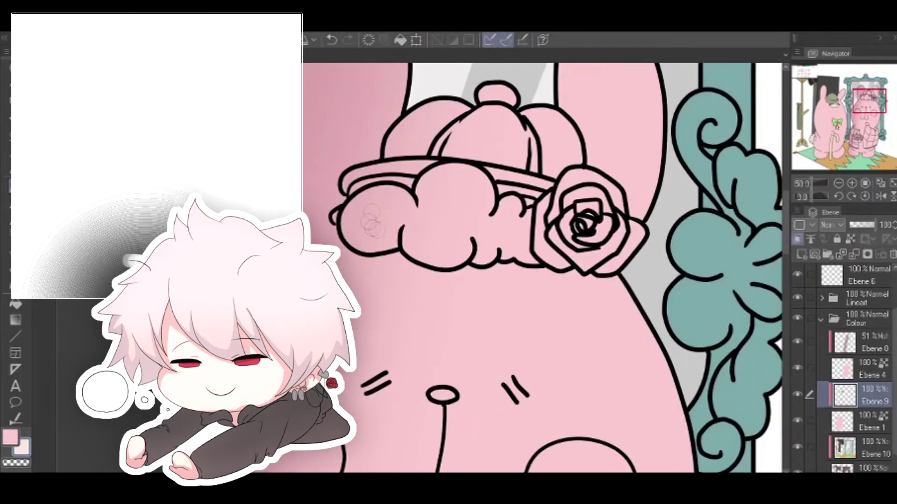
{"action": "left_click", "coordinate": [823, 345]}
{"action": "left_click", "coordinate": [824, 369]}
{"action": "left_click", "coordinate": [802, 255]}
{"action": "mouse_move", "coordinate": [376, 214]}
{"action": "left_mouse_down"}
{"action": "mouse_move", "coordinate": [383, 195]}
{"action": "mouse_move", "coordinate": [408, 203]}
{"action": "mouse_move", "coordinate": [399, 226]}
{"action": "mouse_move", "coordinate": [348, 212]}
{"action": "mouse_move", "coordinate": [360, 242]}
{"action": "mouse_move", "coordinate": [431, 211]}
{"action": "mouse_move", "coordinate": [425, 180]}
{"action": "mouse_move", "coordinate": [446, 170]}
{"action": "mouse_move", "coordinate": [479, 181]}
{"action": "mouse_move", "coordinate": [482, 207]}
{"action": "mouse_move", "coordinate": [462, 183]}
{"action": "mouse_move", "coordinate": [421, 242]}
{"action": "mouse_move", "coordinate": [423, 252]}
{"action": "mouse_move", "coordinate": [447, 259]}
{"action": "mouse_move", "coordinate": [431, 244]}
{"action": "mouse_move", "coordinate": [506, 213]}
{"action": "mouse_move", "coordinate": [513, 218]}
{"action": "mouse_move", "coordinate": [484, 254]}
{"action": "mouse_move", "coordinate": [464, 250]}
{"action": "mouse_move", "coordinate": [519, 247]}
{"action": "left_mouse_up"}
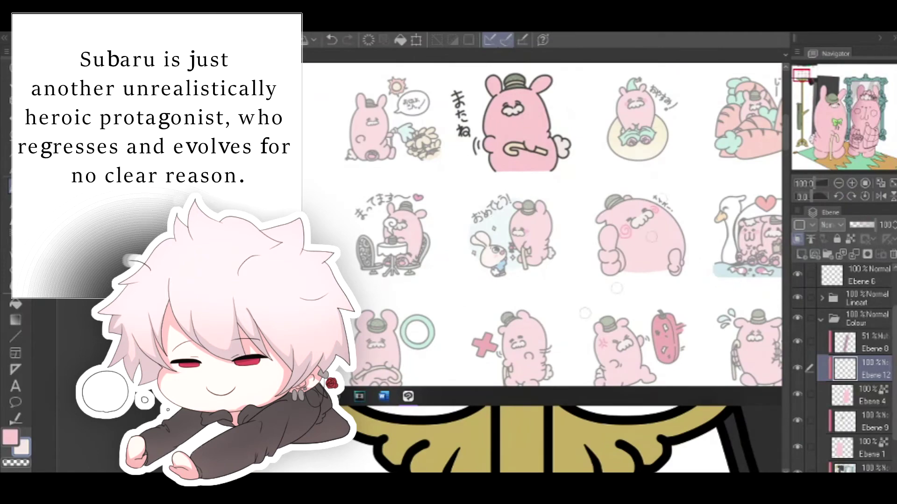
Paint the flower-hatted rabbit's round cheeks a deeper pink on layer Ebene 12
{"action": "scroll", "coordinate": [877, 306], "scroll_direction": "up", "scroll_amount": 2}
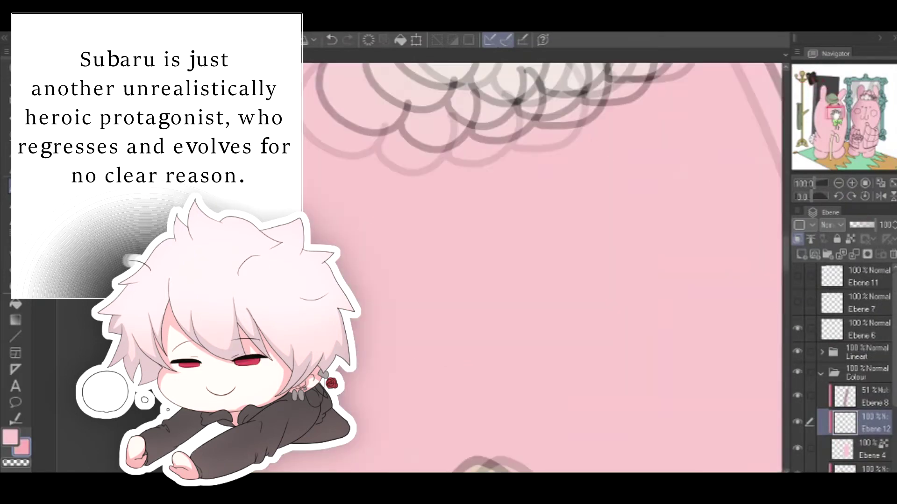
{"action": "mouse_move", "coordinate": [391, 262]}
{"action": "left_mouse_down"}
{"action": "mouse_move", "coordinate": [405, 242]}
{"action": "mouse_move", "coordinate": [394, 245]}
{"action": "mouse_move", "coordinate": [452, 231]}
{"action": "mouse_move", "coordinate": [489, 267]}
{"action": "mouse_move", "coordinate": [474, 310]}
{"action": "mouse_move", "coordinate": [453, 326]}
{"action": "mouse_move", "coordinate": [414, 327]}
{"action": "mouse_move", "coordinate": [424, 335]}
{"action": "mouse_move", "coordinate": [380, 262]}
{"action": "mouse_move", "coordinate": [369, 293]}
{"action": "mouse_move", "coordinate": [388, 315]}
{"action": "mouse_move", "coordinate": [441, 245]}
{"action": "mouse_move", "coordinate": [476, 266]}
{"action": "mouse_move", "coordinate": [465, 340]}
{"action": "mouse_move", "coordinate": [484, 269]}
{"action": "mouse_move", "coordinate": [455, 269]}
{"action": "mouse_move", "coordinate": [430, 300]}
{"action": "mouse_move", "coordinate": [457, 381]}
{"action": "mouse_move", "coordinate": [446, 336]}
{"action": "mouse_move", "coordinate": [506, 306]}
{"action": "mouse_move", "coordinate": [497, 265]}
{"action": "mouse_move", "coordinate": [538, 281]}
{"action": "mouse_move", "coordinate": [556, 310]}
{"action": "mouse_move", "coordinate": [538, 366]}
{"action": "mouse_move", "coordinate": [514, 382]}
{"action": "mouse_move", "coordinate": [524, 323]}
{"action": "mouse_move", "coordinate": [495, 372]}
{"action": "left_mouse_up"}
{"action": "scroll", "coordinate": [470, 299], "scroll_direction": "right", "scroll_amount": 7}
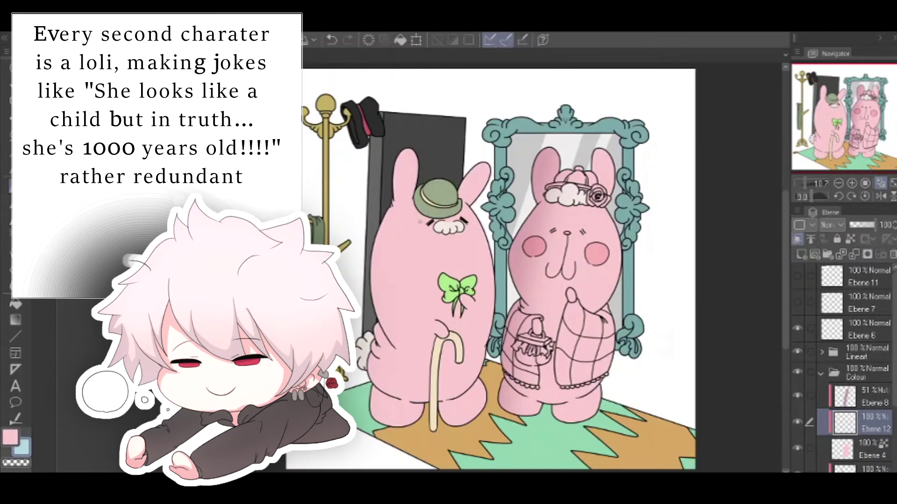
Paint the knob on top of the flower hat blue-grey, redoing the first strokes
{"action": "left_click", "coordinate": [852, 184]}
{"action": "left_click", "coordinate": [852, 184]}
{"action": "left_click", "coordinate": [852, 184]}
{"action": "left_click", "coordinate": [852, 184]}
{"action": "left_click_drag", "start_coordinate": [861, 97], "coordinate": [869, 104]}
{"action": "left_click", "coordinate": [853, 184]}
{"action": "left_click", "coordinate": [869, 100]}
{"action": "left_click_drag", "start_coordinate": [486, 105], "coordinate": [512, 111]}
{"action": "mouse_move", "coordinate": [493, 125]}
{"action": "left_mouse_down"}
{"action": "mouse_move", "coordinate": [463, 139]}
{"action": "mouse_move", "coordinate": [430, 129]}
{"action": "mouse_move", "coordinate": [402, 150]}
{"action": "left_mouse_up"}
{"action": "left_click", "coordinate": [332, 40]}
{"action": "left_click_drag", "start_coordinate": [486, 107], "coordinate": [513, 112]}
Extend the blue-grey over the flower hat's crown and brim and all petals of its rose
{"action": "mouse_move", "coordinate": [503, 125]}
{"action": "left_mouse_down"}
{"action": "mouse_move", "coordinate": [449, 161]}
{"action": "mouse_move", "coordinate": [402, 140]}
{"action": "mouse_move", "coordinate": [402, 180]}
{"action": "mouse_move", "coordinate": [509, 155]}
{"action": "mouse_move", "coordinate": [504, 196]}
{"action": "mouse_move", "coordinate": [544, 133]}
{"action": "mouse_move", "coordinate": [581, 130]}
{"action": "mouse_move", "coordinate": [567, 215]}
{"action": "mouse_move", "coordinate": [540, 261]}
{"action": "mouse_move", "coordinate": [551, 275]}
{"action": "mouse_move", "coordinate": [593, 247]}
{"action": "mouse_move", "coordinate": [582, 201]}
{"action": "mouse_move", "coordinate": [607, 196]}
{"action": "mouse_move", "coordinate": [622, 233]}
{"action": "mouse_move", "coordinate": [599, 209]}
{"action": "left_mouse_up"}
{"action": "mouse_move", "coordinate": [397, 182]}
{"action": "left_mouse_down"}
{"action": "mouse_move", "coordinate": [350, 199]}
{"action": "mouse_move", "coordinate": [401, 186]}
{"action": "left_mouse_up"}
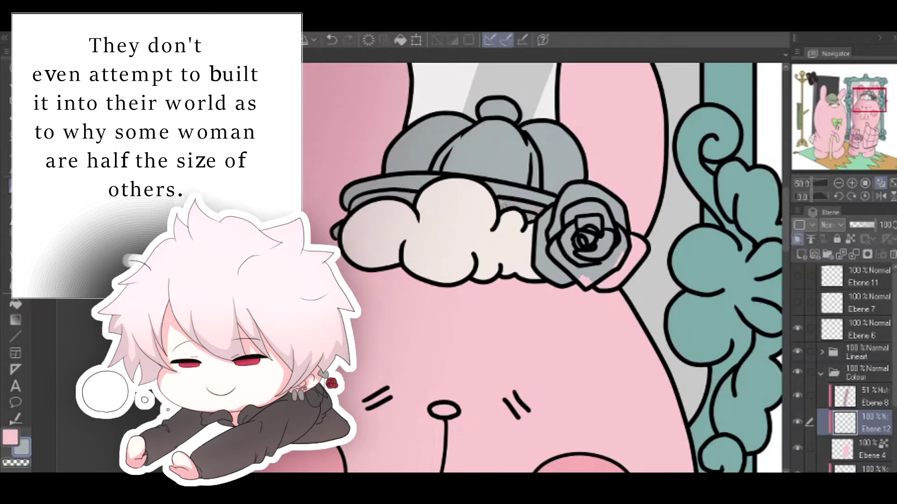
{"action": "left_click_drag", "start_coordinate": [640, 250], "coordinate": [621, 274]}
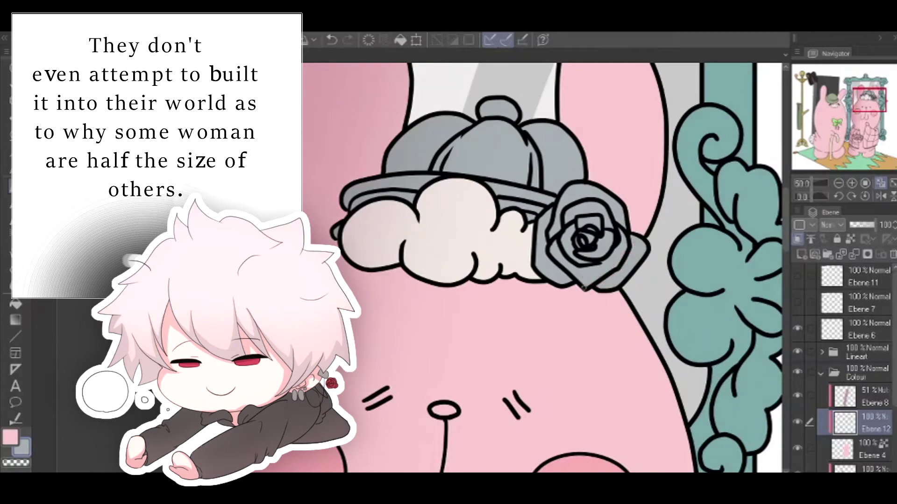
Add a clipped layer above Ebene 12 and start painting the flower-hatted rabbit's shawl crimson around the handbag
{"action": "left_click", "coordinate": [839, 183]}
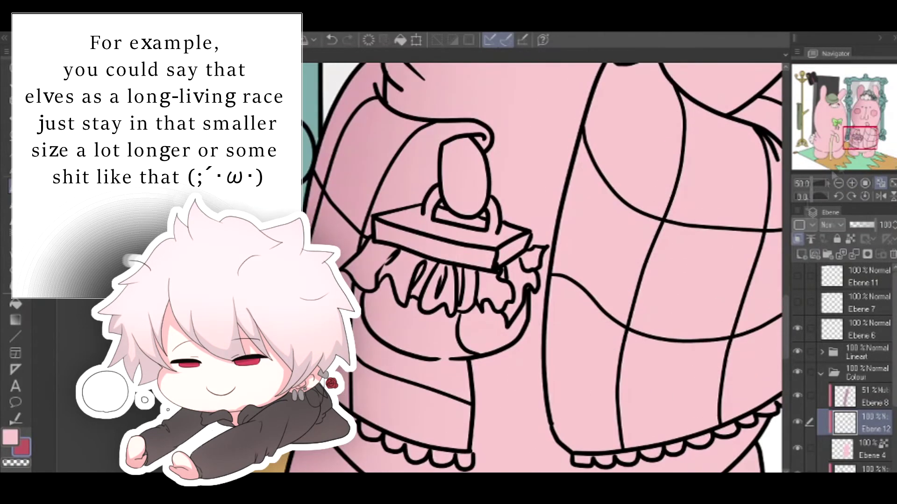
{"action": "left_click", "coordinate": [800, 254]}
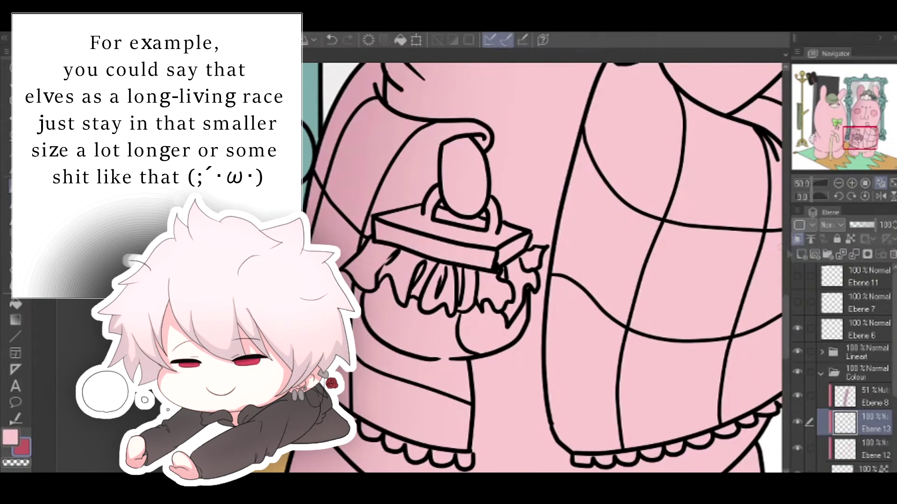
{"action": "mouse_move", "coordinate": [332, 142]}
{"action": "left_mouse_down"}
{"action": "mouse_move", "coordinate": [316, 236]}
{"action": "mouse_move", "coordinate": [363, 161]}
{"action": "mouse_move", "coordinate": [365, 208]}
{"action": "left_mouse_up"}
{"action": "mouse_move", "coordinate": [344, 402]}
{"action": "left_mouse_down"}
{"action": "mouse_move", "coordinate": [369, 327]}
{"action": "mouse_move", "coordinate": [444, 411]}
{"action": "mouse_move", "coordinate": [374, 421]}
{"action": "mouse_move", "coordinate": [452, 367]}
{"action": "mouse_move", "coordinate": [455, 435]}
{"action": "left_mouse_up"}
{"action": "mouse_move", "coordinate": [346, 150]}
{"action": "left_mouse_down"}
{"action": "mouse_move", "coordinate": [341, 116]}
{"action": "mouse_move", "coordinate": [369, 93]}
{"action": "mouse_move", "coordinate": [392, 125]}
{"action": "mouse_move", "coordinate": [355, 164]}
{"action": "mouse_move", "coordinate": [397, 196]}
{"action": "mouse_move", "coordinate": [341, 210]}
{"action": "left_mouse_up"}
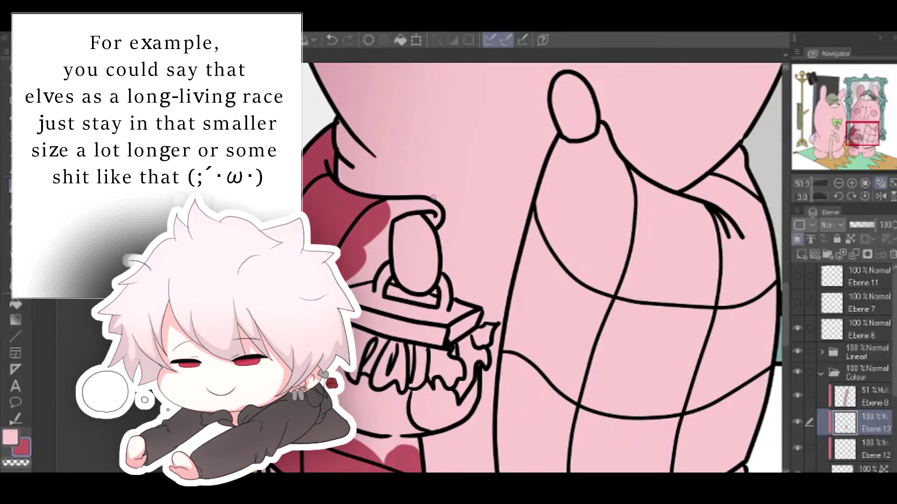
Touch up the flower-hatted rabbit's ink lines with the eraser on line art layer Ebene 2
{"action": "left_click", "coordinate": [822, 355]}
{"action": "left_click", "coordinate": [860, 376]}
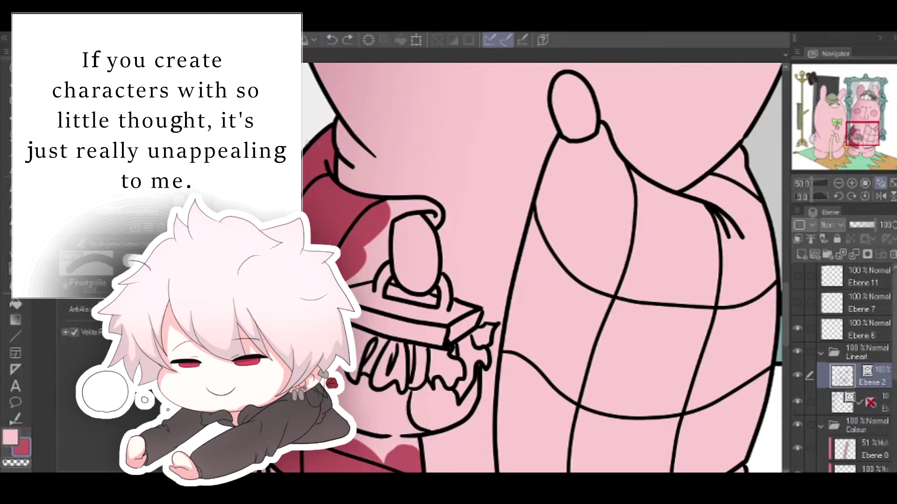
{"action": "key", "text": "e"}
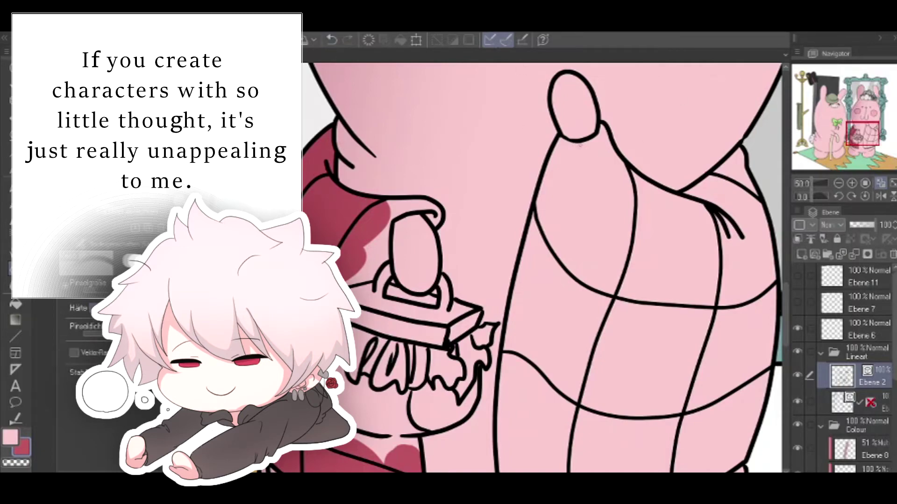
{"action": "left_click_drag", "start_coordinate": [581, 146], "coordinate": [407, 271]}
{"action": "left_click_drag", "start_coordinate": [560, 93], "coordinate": [513, 334]}
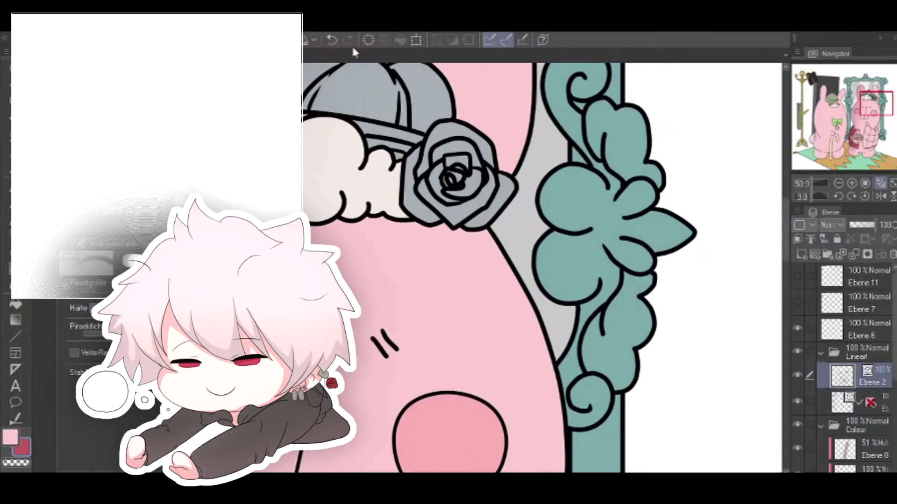
{"action": "left_click", "coordinate": [331, 40]}
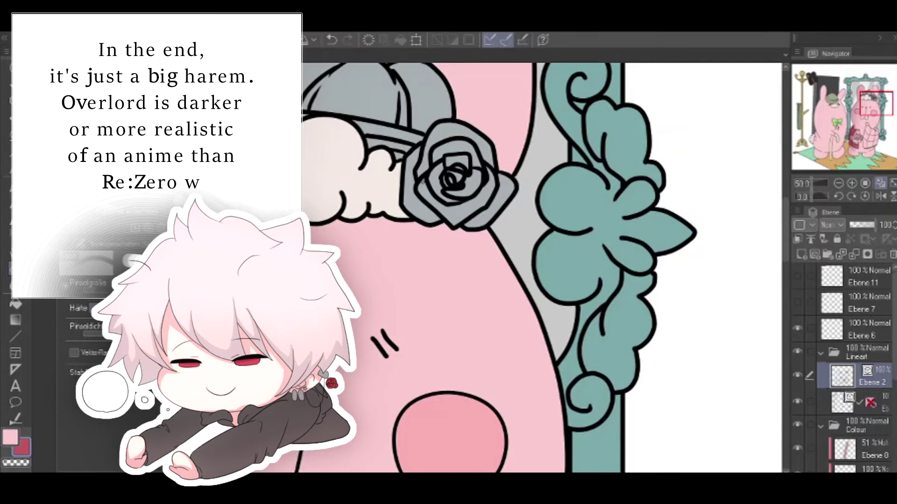
{"action": "left_click_drag", "start_coordinate": [346, 253], "coordinate": [469, 197]}
{"action": "left_click_drag", "start_coordinate": [534, 310], "coordinate": [517, 137]}
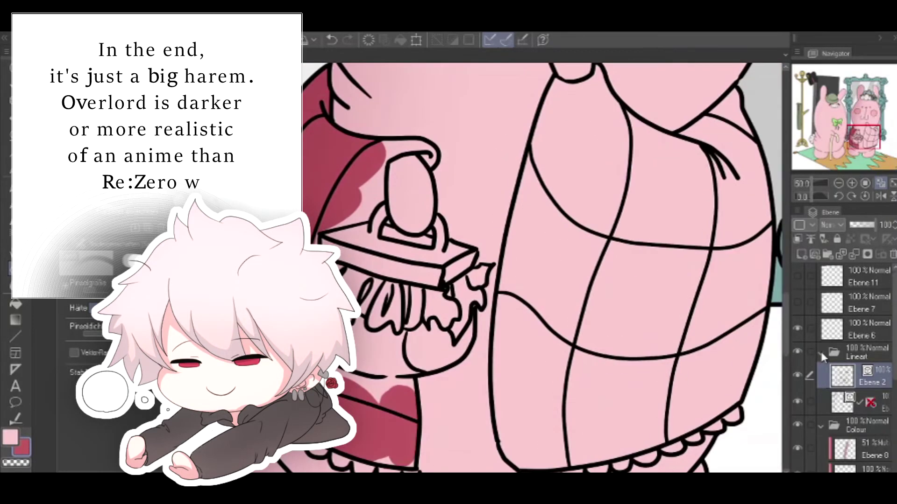
Return to colour layer Ebene 13 and finish painting the shawl crimson above and behind the handbag
{"action": "left_click", "coordinate": [820, 353]}
{"action": "left_click", "coordinate": [870, 423]}
{"action": "left_click", "coordinate": [797, 423]}
{"action": "left_click", "coordinate": [797, 423]}
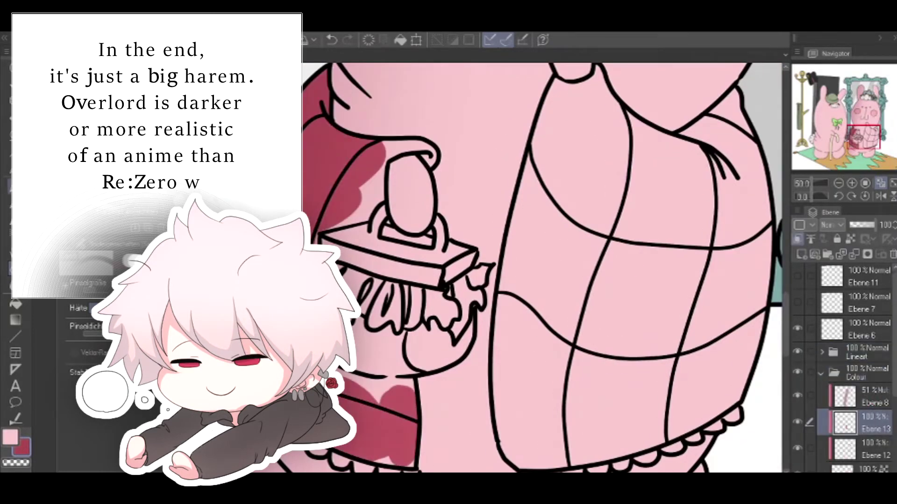
{"action": "key", "text": "p"}
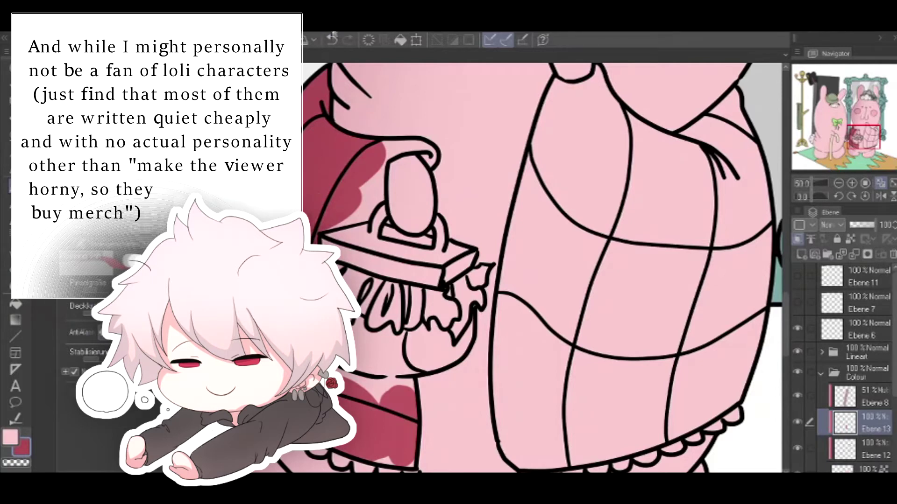
{"action": "key", "text": "ctrl+z"}
{"action": "mouse_move", "coordinate": [324, 228]}
{"action": "left_mouse_down"}
{"action": "mouse_move", "coordinate": [369, 201]}
{"action": "mouse_move", "coordinate": [367, 217]}
{"action": "mouse_move", "coordinate": [331, 227]}
{"action": "left_mouse_up"}
{"action": "mouse_move", "coordinate": [384, 180]}
{"action": "left_mouse_down"}
{"action": "mouse_move", "coordinate": [372, 202]}
{"action": "mouse_move", "coordinate": [362, 187]}
{"action": "left_mouse_up"}
{"action": "mouse_move", "coordinate": [377, 153]}
{"action": "left_mouse_down"}
{"action": "mouse_move", "coordinate": [415, 147]}
{"action": "mouse_move", "coordinate": [406, 141]}
{"action": "mouse_move", "coordinate": [432, 152]}
{"action": "left_mouse_up"}
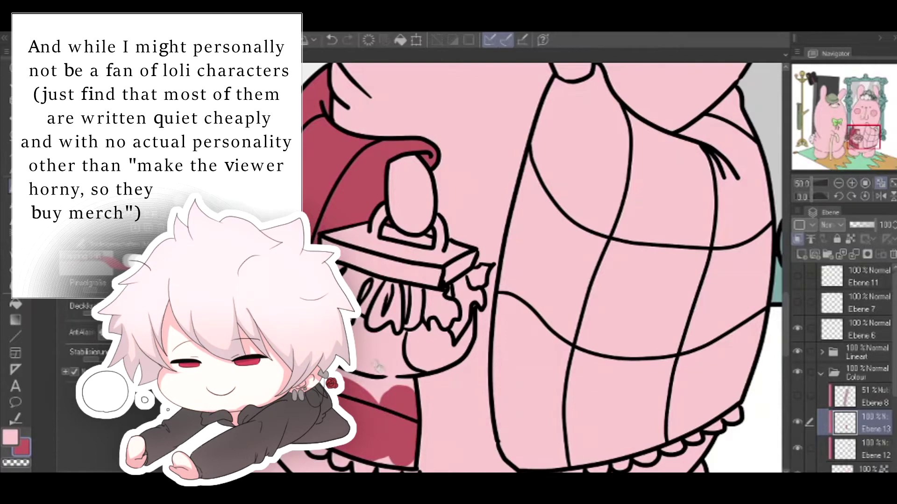
Paint the shawl below the handbag and its scalloped hem crimson
{"action": "left_click_drag", "start_coordinate": [381, 374], "coordinate": [362, 276]}
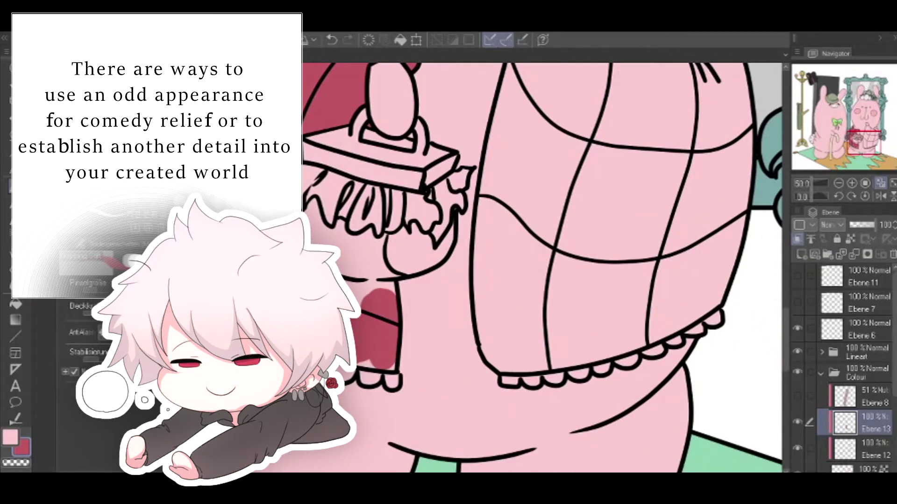
{"action": "mouse_move", "coordinate": [363, 303]}
{"action": "left_mouse_down"}
{"action": "mouse_move", "coordinate": [352, 287]}
{"action": "mouse_move", "coordinate": [385, 285]}
{"action": "mouse_move", "coordinate": [360, 294]}
{"action": "left_mouse_up"}
{"action": "mouse_move", "coordinate": [359, 363]}
{"action": "left_mouse_down"}
{"action": "mouse_move", "coordinate": [378, 365]}
{"action": "mouse_move", "coordinate": [393, 387]}
{"action": "left_mouse_up"}
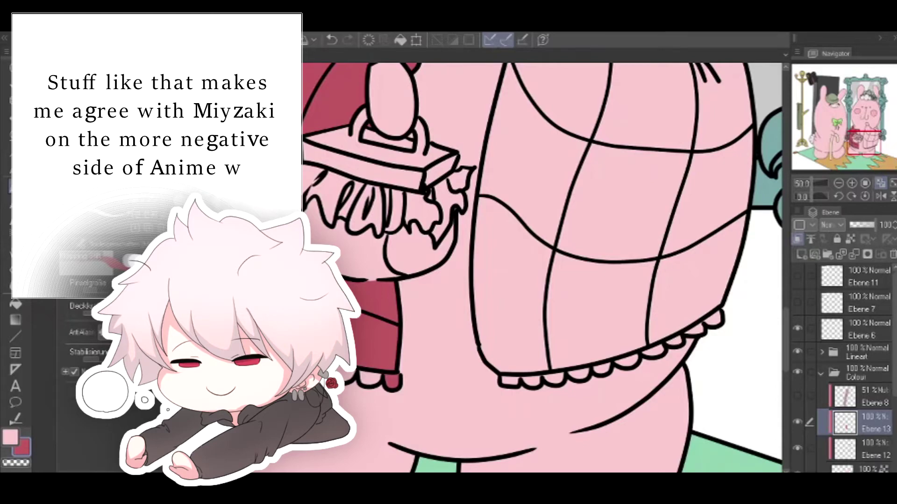
{"action": "left_click_drag", "start_coordinate": [366, 377], "coordinate": [378, 374]}
Fill the shawl's other, larger half crimson from its scalloped hem up to the raised hand
{"action": "left_click_drag", "start_coordinate": [635, 316], "coordinate": [543, 264]}
{"action": "mouse_move", "coordinate": [620, 257]}
{"action": "left_mouse_down"}
{"action": "mouse_move", "coordinate": [625, 271]}
{"action": "mouse_move", "coordinate": [616, 266]}
{"action": "mouse_move", "coordinate": [544, 297]}
{"action": "mouse_move", "coordinate": [567, 300]}
{"action": "mouse_move", "coordinate": [483, 310]}
{"action": "mouse_move", "coordinate": [510, 317]}
{"action": "mouse_move", "coordinate": [544, 308]}
{"action": "left_mouse_up"}
{"action": "mouse_move", "coordinate": [461, 317]}
{"action": "left_mouse_down"}
{"action": "mouse_move", "coordinate": [413, 330]}
{"action": "mouse_move", "coordinate": [498, 321]}
{"action": "left_mouse_up"}
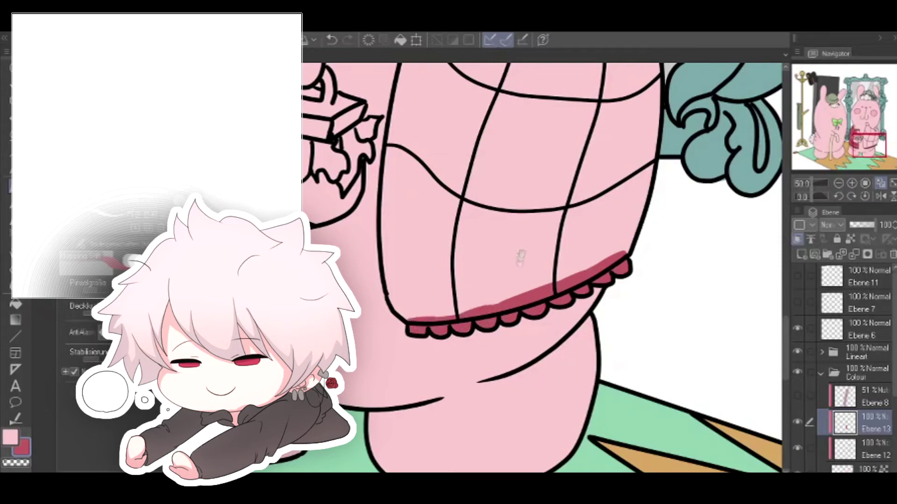
{"action": "left_click_drag", "start_coordinate": [525, 252], "coordinate": [474, 359]}
{"action": "mouse_move", "coordinate": [414, 163]}
{"action": "left_mouse_down"}
{"action": "mouse_move", "coordinate": [383, 303]}
{"action": "mouse_move", "coordinate": [563, 164]}
{"action": "mouse_move", "coordinate": [468, 380]}
{"action": "mouse_move", "coordinate": [411, 351]}
{"action": "mouse_move", "coordinate": [467, 291]}
{"action": "left_mouse_up"}
{"action": "mouse_move", "coordinate": [373, 179]}
{"action": "left_mouse_down"}
{"action": "mouse_move", "coordinate": [362, 173]}
{"action": "mouse_move", "coordinate": [344, 277]}
{"action": "mouse_move", "coordinate": [345, 392]}
{"action": "mouse_move", "coordinate": [353, 327]}
{"action": "mouse_move", "coordinate": [384, 250]}
{"action": "left_mouse_up"}
{"action": "mouse_move", "coordinate": [561, 144]}
{"action": "left_mouse_down"}
{"action": "mouse_move", "coordinate": [590, 175]}
{"action": "mouse_move", "coordinate": [598, 198]}
{"action": "mouse_move", "coordinate": [570, 273]}
{"action": "mouse_move", "coordinate": [586, 280]}
{"action": "mouse_move", "coordinate": [570, 348]}
{"action": "left_mouse_up"}
{"action": "left_click_drag", "start_coordinate": [530, 198], "coordinate": [491, 314]}
{"action": "mouse_move", "coordinate": [479, 217]}
{"action": "left_mouse_down"}
{"action": "mouse_move", "coordinate": [509, 200]}
{"action": "mouse_move", "coordinate": [467, 229]}
{"action": "mouse_move", "coordinate": [401, 234]}
{"action": "mouse_move", "coordinate": [374, 201]}
{"action": "mouse_move", "coordinate": [429, 187]}
{"action": "mouse_move", "coordinate": [452, 217]}
{"action": "left_mouse_up"}
{"action": "mouse_move", "coordinate": [397, 140]}
{"action": "left_mouse_down"}
{"action": "mouse_move", "coordinate": [392, 157]}
{"action": "mouse_move", "coordinate": [355, 169]}
{"action": "mouse_move", "coordinate": [331, 208]}
{"action": "mouse_move", "coordinate": [357, 212]}
{"action": "left_mouse_up"}
{"action": "mouse_move", "coordinate": [526, 173]}
{"action": "left_mouse_down"}
{"action": "mouse_move", "coordinate": [519, 211]}
{"action": "mouse_move", "coordinate": [534, 185]}
{"action": "mouse_move", "coordinate": [541, 209]}
{"action": "left_mouse_up"}
Lock the transparent pixels of Ebene 13 and recolour the scalloped hems of both shawl halves cream white
{"action": "left_click", "coordinate": [838, 184]}
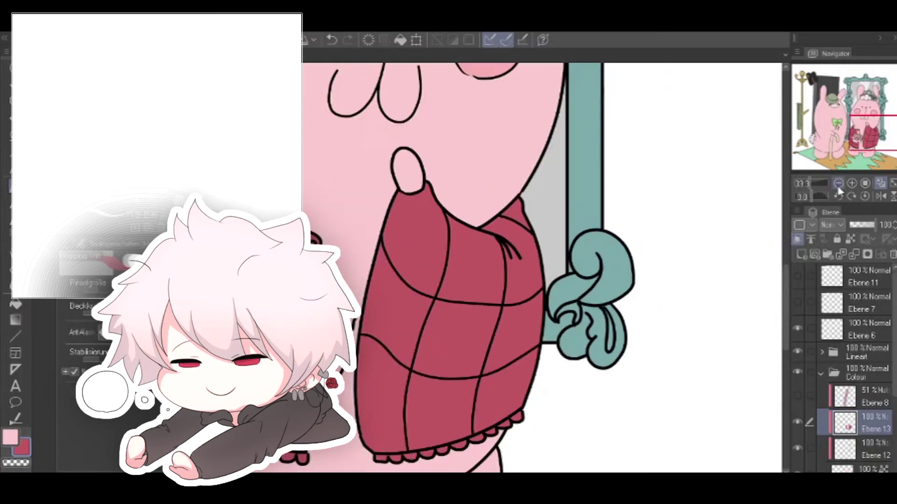
{"action": "left_click", "coordinate": [839, 183]}
{"action": "left_click", "coordinate": [852, 183]}
{"action": "left_click", "coordinate": [852, 183]}
{"action": "mouse_move", "coordinate": [865, 134]}
{"action": "left_mouse_down"}
{"action": "mouse_move", "coordinate": [860, 111]}
{"action": "mouse_move", "coordinate": [862, 139]}
{"action": "left_mouse_up"}
{"action": "left_click", "coordinate": [850, 240]}
{"action": "left_click", "coordinate": [590, 122], "text": "alt"}
{"action": "mouse_move", "coordinate": [360, 348]}
{"action": "left_mouse_down"}
{"action": "mouse_move", "coordinate": [409, 376]}
{"action": "mouse_move", "coordinate": [408, 388]}
{"action": "mouse_move", "coordinate": [454, 387]}
{"action": "left_mouse_up"}
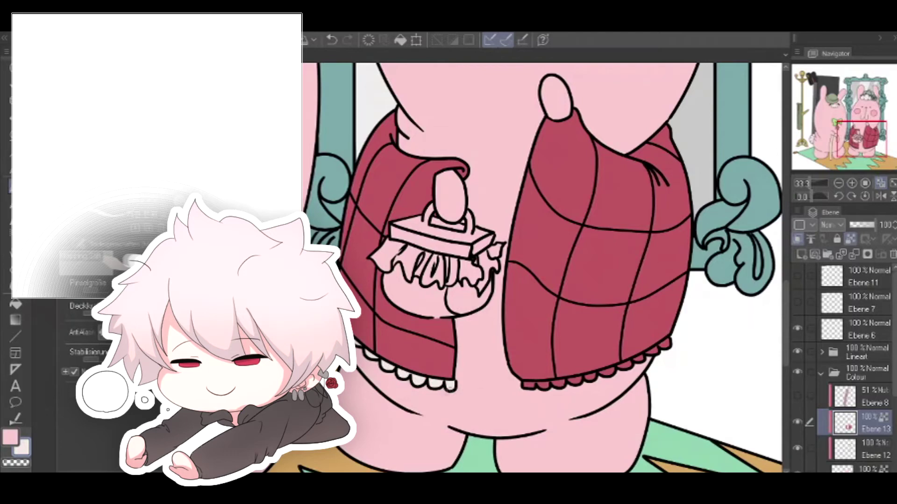
{"action": "mouse_move", "coordinate": [668, 340]}
{"action": "left_mouse_down"}
{"action": "mouse_move", "coordinate": [626, 366]}
{"action": "mouse_move", "coordinate": [526, 387]}
{"action": "mouse_move", "coordinate": [602, 373]}
{"action": "left_mouse_up"}
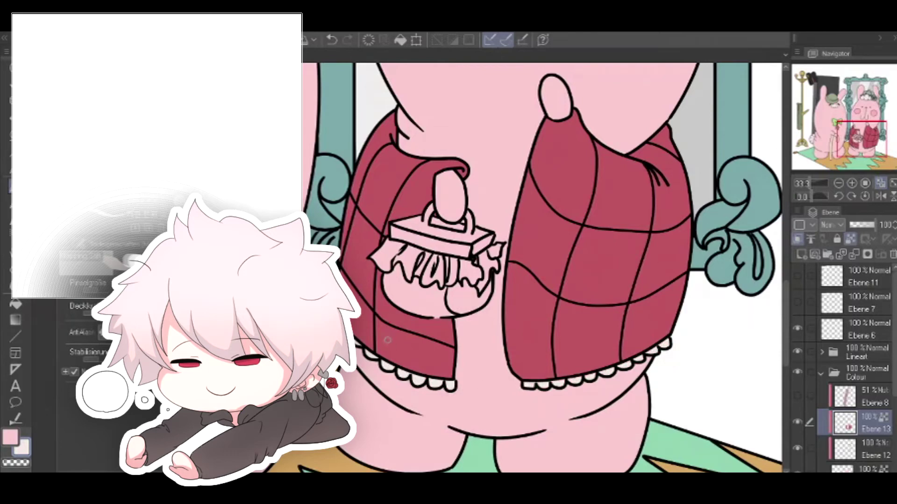
Paint alternating checks cream white on the shawl half behind the handbag
{"action": "mouse_move", "coordinate": [388, 340]}
{"action": "left_mouse_down"}
{"action": "mouse_move", "coordinate": [385, 348]}
{"action": "mouse_move", "coordinate": [379, 337]}
{"action": "mouse_move", "coordinate": [411, 362]}
{"action": "mouse_move", "coordinate": [444, 365]}
{"action": "mouse_move", "coordinate": [454, 386]}
{"action": "left_mouse_up"}
{"action": "mouse_move", "coordinate": [376, 320]}
{"action": "left_mouse_down"}
{"action": "mouse_move", "coordinate": [458, 356]}
{"action": "mouse_move", "coordinate": [398, 337]}
{"action": "left_mouse_up"}
{"action": "mouse_move", "coordinate": [349, 262]}
{"action": "left_mouse_down"}
{"action": "mouse_move", "coordinate": [357, 212]}
{"action": "mouse_move", "coordinate": [374, 232]}
{"action": "left_mouse_up"}
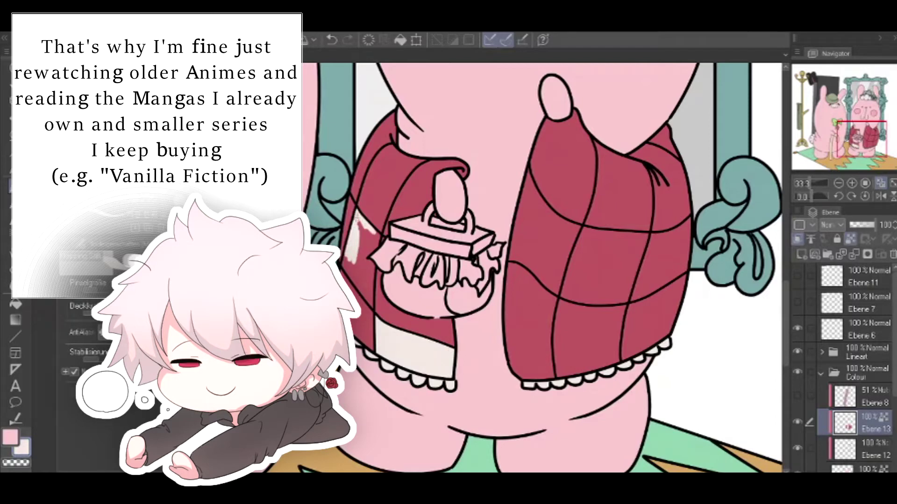
{"action": "mouse_move", "coordinate": [345, 262]}
{"action": "left_mouse_down"}
{"action": "mouse_move", "coordinate": [371, 303]}
{"action": "mouse_move", "coordinate": [355, 267]}
{"action": "mouse_move", "coordinate": [377, 235]}
{"action": "mouse_move", "coordinate": [371, 280]}
{"action": "mouse_move", "coordinate": [371, 240]}
{"action": "mouse_move", "coordinate": [402, 194]}
{"action": "left_mouse_up"}
{"action": "mouse_move", "coordinate": [402, 195]}
{"action": "left_mouse_down"}
{"action": "mouse_move", "coordinate": [418, 168]}
{"action": "mouse_move", "coordinate": [445, 157]}
{"action": "mouse_move", "coordinate": [396, 218]}
{"action": "mouse_move", "coordinate": [443, 157]}
{"action": "mouse_move", "coordinate": [424, 221]}
{"action": "mouse_move", "coordinate": [445, 188]}
{"action": "mouse_move", "coordinate": [458, 165]}
{"action": "left_mouse_up"}
{"action": "mouse_move", "coordinate": [397, 149]}
{"action": "left_mouse_down"}
{"action": "mouse_move", "coordinate": [371, 121]}
{"action": "mouse_move", "coordinate": [357, 177]}
{"action": "mouse_move", "coordinate": [388, 126]}
{"action": "mouse_move", "coordinate": [396, 142]}
{"action": "left_mouse_up"}
{"action": "left_click_drag", "start_coordinate": [360, 164], "coordinate": [354, 193]}
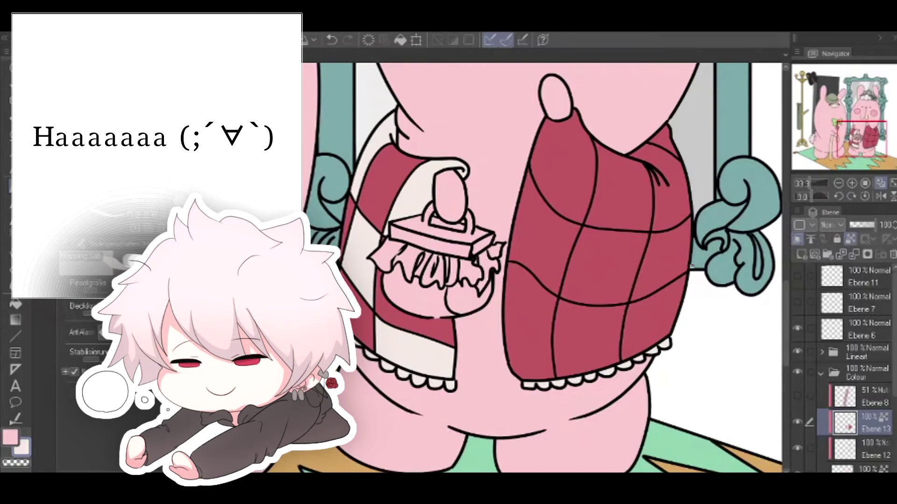
Paint alternating checks cream white on the shawl's larger half, forming a checkerboard pattern
{"action": "left_click_drag", "start_coordinate": [692, 266], "coordinate": [635, 219]}
{"action": "mouse_move", "coordinate": [510, 272]}
{"action": "left_mouse_down"}
{"action": "mouse_move", "coordinate": [510, 313]}
{"action": "mouse_move", "coordinate": [496, 290]}
{"action": "mouse_move", "coordinate": [501, 332]}
{"action": "mouse_move", "coordinate": [509, 285]}
{"action": "mouse_move", "coordinate": [498, 272]}
{"action": "left_mouse_up"}
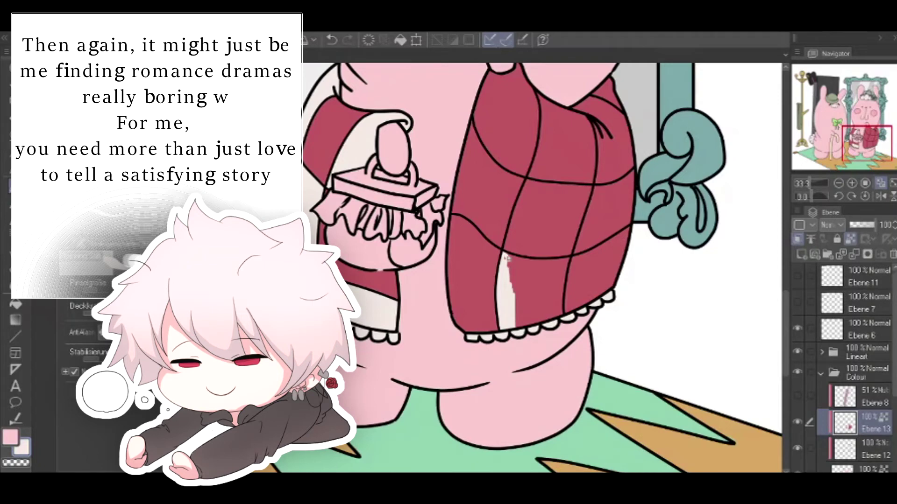
{"action": "mouse_move", "coordinate": [505, 265]}
{"action": "left_mouse_down"}
{"action": "mouse_move", "coordinate": [518, 318]}
{"action": "mouse_move", "coordinate": [537, 280]}
{"action": "mouse_move", "coordinate": [556, 289]}
{"action": "mouse_move", "coordinate": [558, 304]}
{"action": "mouse_move", "coordinate": [510, 263]}
{"action": "mouse_move", "coordinate": [555, 259]}
{"action": "mouse_move", "coordinate": [533, 276]}
{"action": "left_mouse_up"}
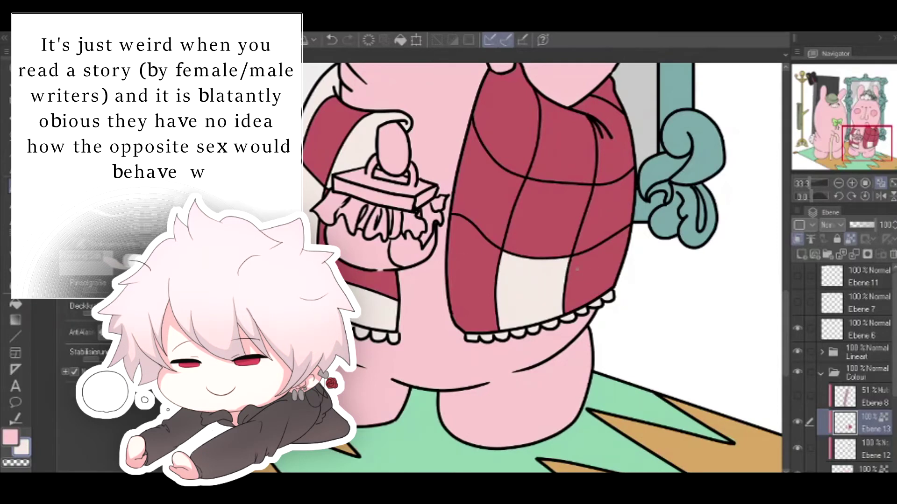
{"action": "mouse_move", "coordinate": [477, 177]}
{"action": "left_mouse_down"}
{"action": "mouse_move", "coordinate": [474, 133]}
{"action": "mouse_move", "coordinate": [509, 182]}
{"action": "mouse_move", "coordinate": [492, 239]}
{"action": "mouse_move", "coordinate": [460, 211]}
{"action": "mouse_move", "coordinate": [465, 161]}
{"action": "mouse_move", "coordinate": [475, 186]}
{"action": "mouse_move", "coordinate": [513, 199]}
{"action": "mouse_move", "coordinate": [515, 185]}
{"action": "left_mouse_up"}
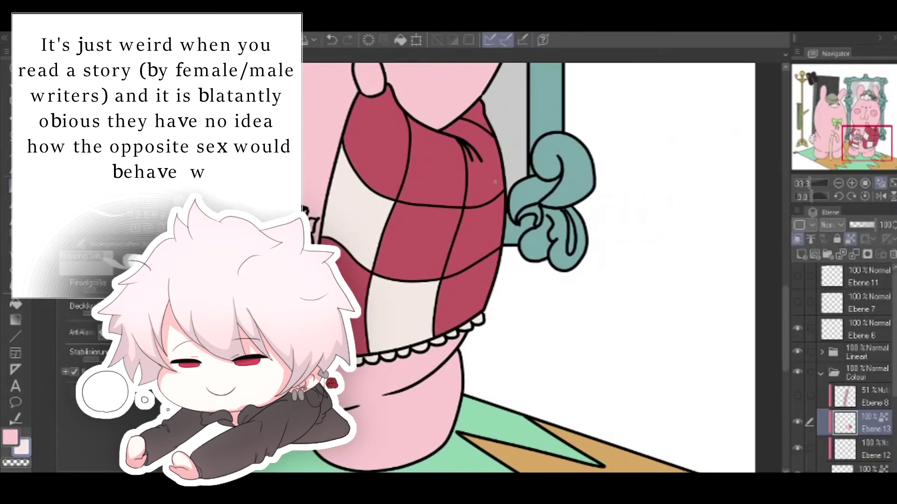
{"action": "mouse_move", "coordinate": [411, 119]}
{"action": "left_mouse_down"}
{"action": "mouse_move", "coordinate": [418, 143]}
{"action": "mouse_move", "coordinate": [409, 182]}
{"action": "mouse_move", "coordinate": [408, 170]}
{"action": "left_mouse_up"}
{"action": "mouse_move", "coordinate": [408, 199]}
{"action": "left_mouse_down"}
{"action": "mouse_move", "coordinate": [414, 194]}
{"action": "mouse_move", "coordinate": [400, 199]}
{"action": "left_mouse_up"}
{"action": "mouse_move", "coordinate": [440, 131]}
{"action": "left_mouse_down"}
{"action": "mouse_move", "coordinate": [461, 168]}
{"action": "mouse_move", "coordinate": [462, 203]}
{"action": "mouse_move", "coordinate": [446, 203]}
{"action": "left_mouse_up"}
{"action": "mouse_move", "coordinate": [415, 132]}
{"action": "left_mouse_down"}
{"action": "mouse_move", "coordinate": [436, 177]}
{"action": "mouse_move", "coordinate": [425, 201]}
{"action": "mouse_move", "coordinate": [418, 198]}
{"action": "mouse_move", "coordinate": [459, 183]}
{"action": "mouse_move", "coordinate": [446, 150]}
{"action": "mouse_move", "coordinate": [432, 145]}
{"action": "left_mouse_up"}
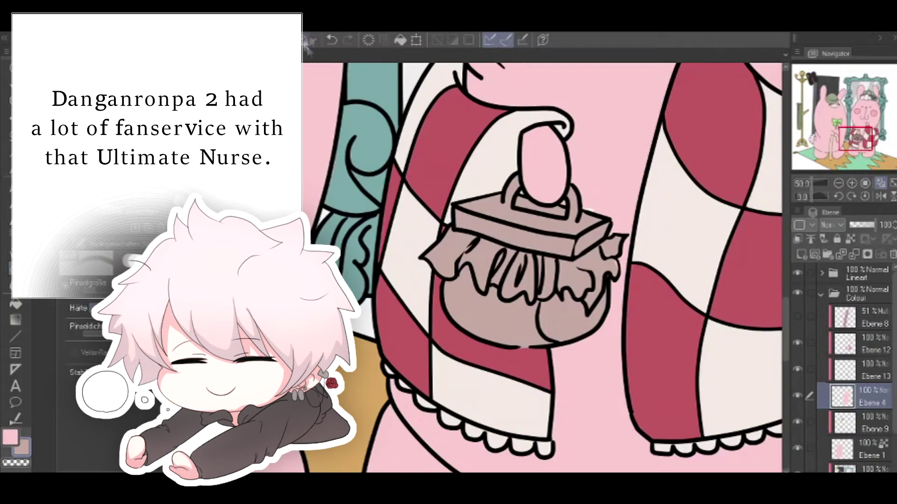
Delete the 51 % multiply layer Ebene 8, keeping Ebene 12 and Ebene 13 as separate layers
{"action": "left_click", "coordinate": [332, 40]}
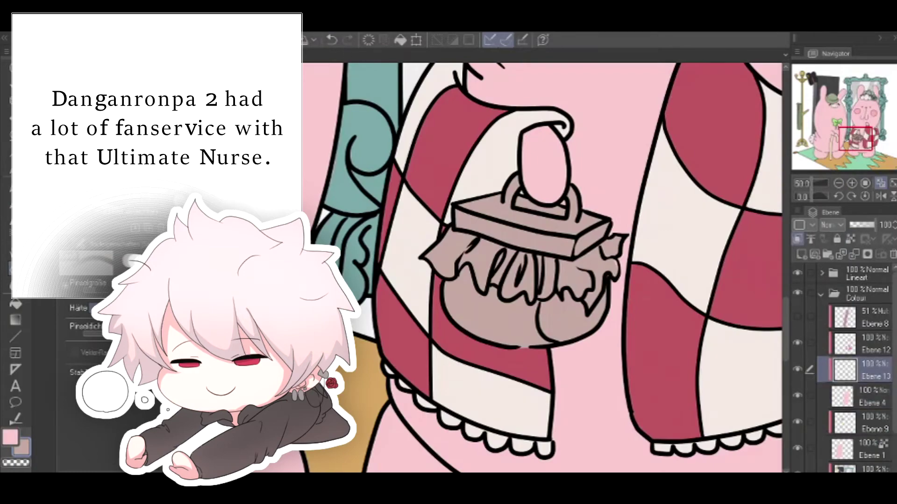
{"action": "key", "text": "p"}
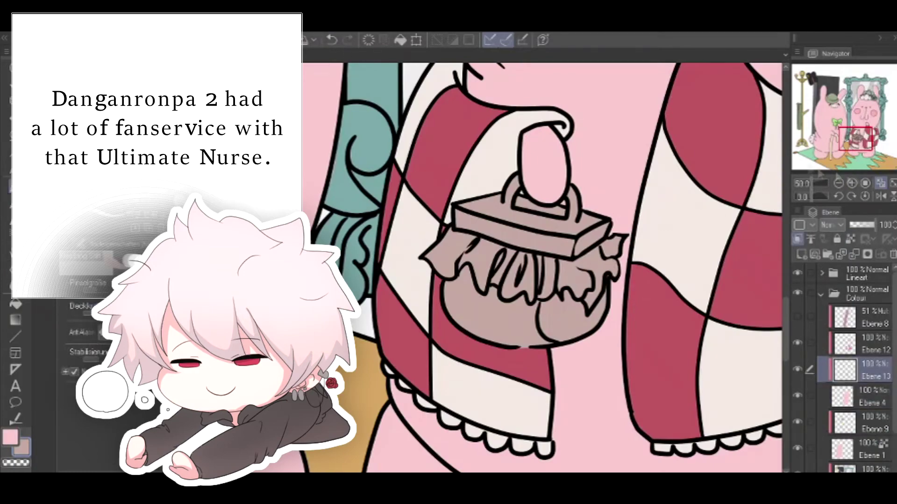
{"action": "left_click", "coordinate": [839, 184]}
{"action": "left_click", "coordinate": [839, 184]}
{"action": "left_click", "coordinate": [839, 184]}
{"action": "left_click", "coordinate": [839, 184]}
{"action": "left_click", "coordinate": [839, 184]}
{"action": "left_click", "coordinate": [839, 184]}
{"action": "left_click", "coordinate": [892, 183]}
{"action": "left_click", "coordinate": [867, 317]}
{"action": "left_click", "coordinate": [892, 255]}
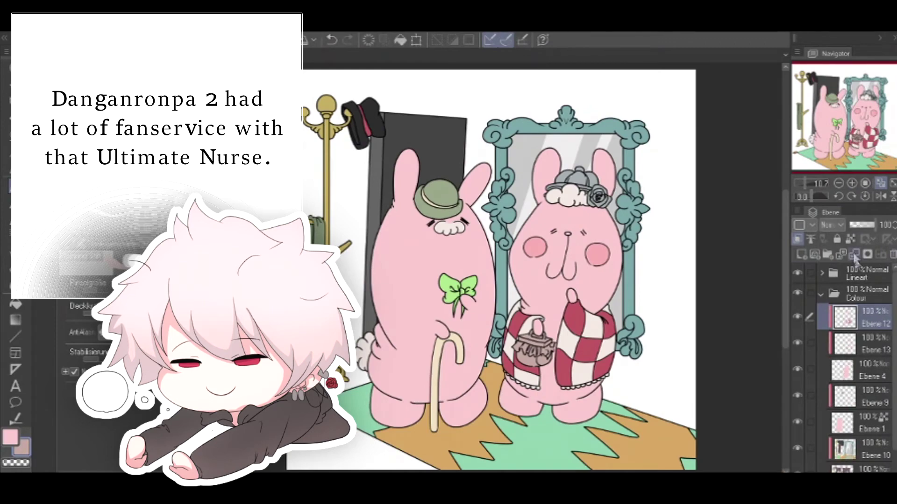
{"action": "left_click", "coordinate": [854, 256]}
{"action": "key", "text": "ctrl+y"}
Fill the flower-hatted rabbit's nose black on line art layer Ebene 2
{"action": "left_click", "coordinate": [821, 295]}
{"action": "left_click", "coordinate": [822, 273]}
{"action": "left_click", "coordinate": [871, 302]}
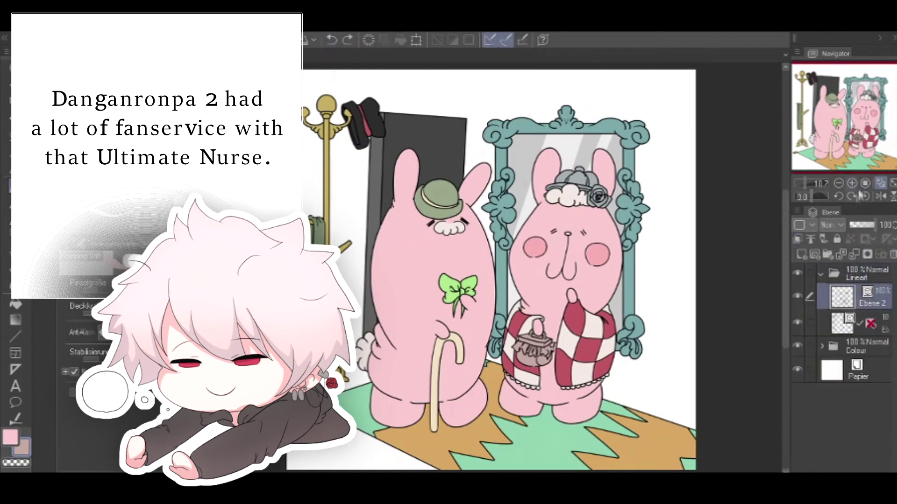
{"action": "left_click", "coordinate": [852, 184]}
{"action": "left_click", "coordinate": [852, 184]}
{"action": "left_click", "coordinate": [852, 184]}
{"action": "left_click", "coordinate": [867, 108]}
{"action": "left_click", "coordinate": [647, 112], "text": "alt"}
{"action": "left_click", "coordinate": [630, 114], "text": "alt"}
{"action": "left_click_drag", "start_coordinate": [470, 286], "coordinate": [477, 285]}
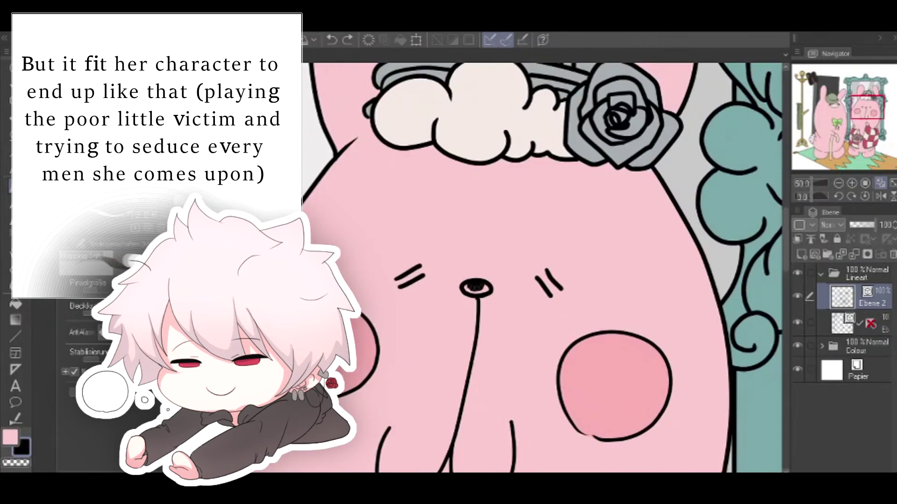
Examine the filled nose close up and within the whole picture
{"action": "left_click", "coordinate": [839, 184]}
{"action": "left_click", "coordinate": [839, 183]}
{"action": "left_click", "coordinate": [839, 184]}
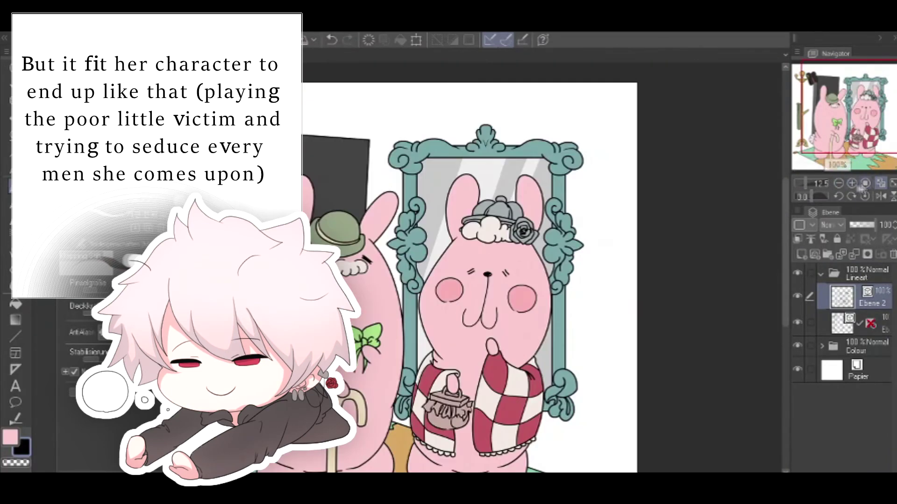
{"action": "left_click", "coordinate": [852, 184]}
{"action": "left_click", "coordinate": [852, 183]}
{"action": "left_click", "coordinate": [852, 183]}
{"action": "scroll", "coordinate": [475, 286], "scroll_direction": "up", "scroll_amount": 1}
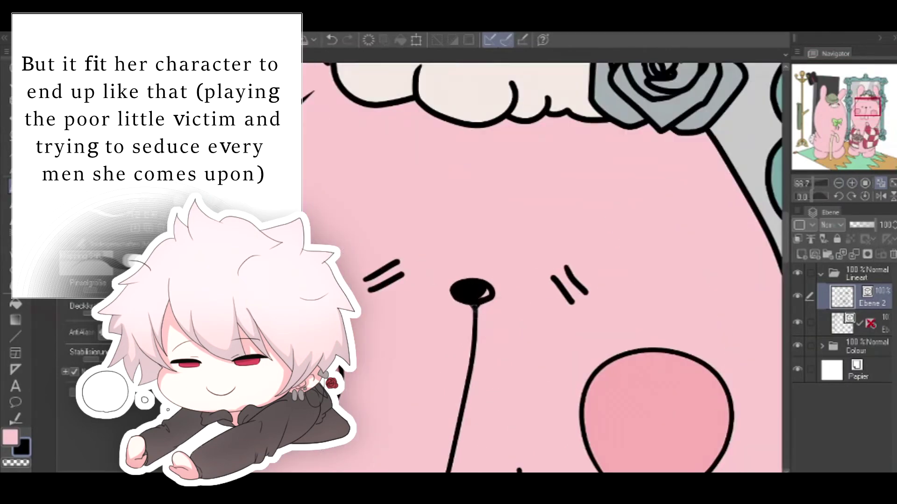
{"action": "left_click", "coordinate": [839, 184]}
{"action": "left_click", "coordinate": [838, 183]}
{"action": "left_click", "coordinate": [838, 184]}
{"action": "left_click", "coordinate": [838, 183]}
{"action": "left_click", "coordinate": [839, 184]}
{"action": "left_click", "coordinate": [880, 184]}
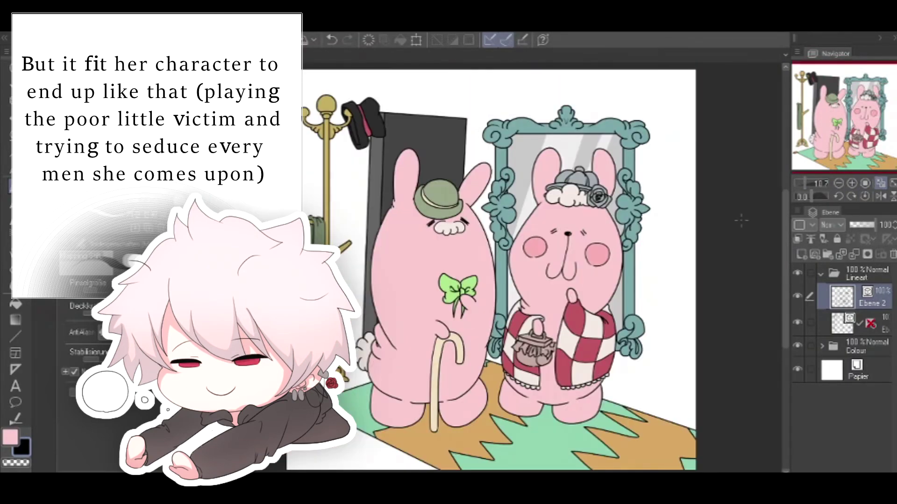
Paint the handbag's ruffle cream white on layer Ebene 13
{"action": "left_click", "coordinate": [852, 183]}
{"action": "left_click", "coordinate": [852, 184]}
{"action": "left_click", "coordinate": [852, 184]}
{"action": "left_click", "coordinate": [852, 183]}
{"action": "left_click_drag", "start_coordinate": [843, 121], "coordinate": [855, 137]}
{"action": "left_click", "coordinate": [821, 275]}
{"action": "left_click", "coordinate": [821, 294]}
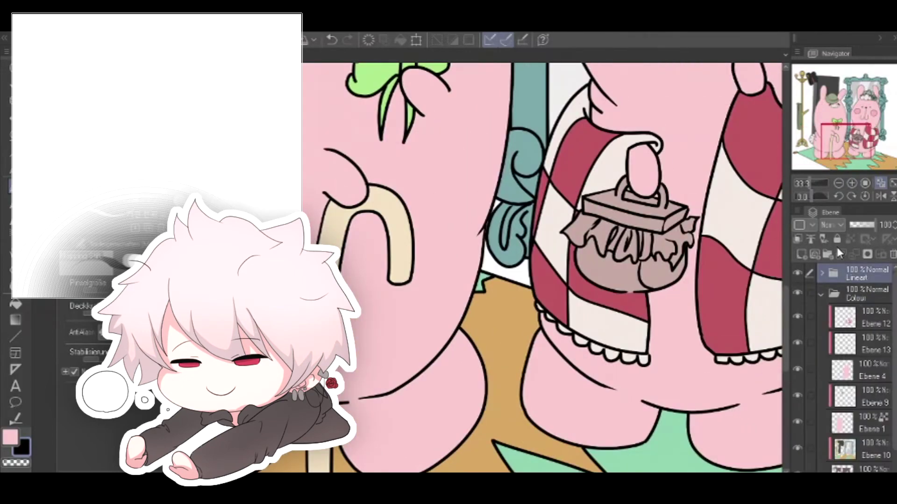
{"action": "left_click", "coordinate": [876, 423]}
{"action": "key", "text": "e"}
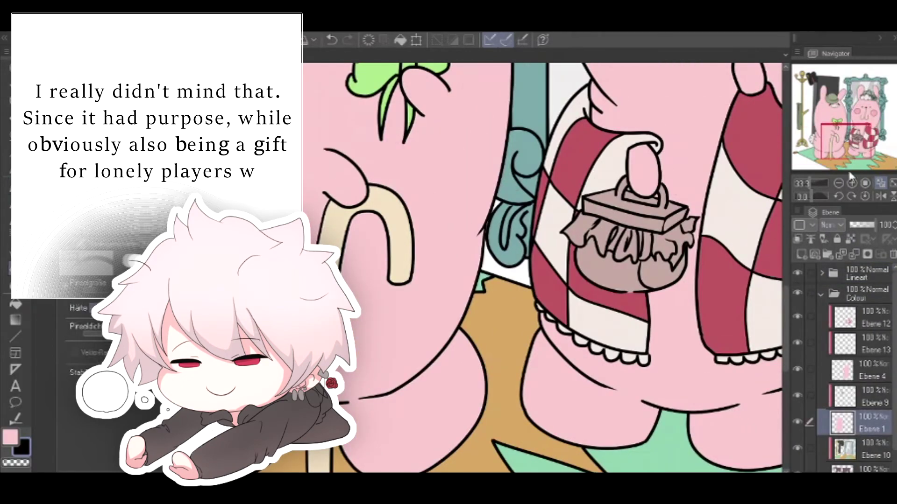
{"action": "scroll", "coordinate": [850, 175], "scroll_direction": "down", "scroll_amount": 2}
{"action": "left_click", "coordinate": [875, 343]}
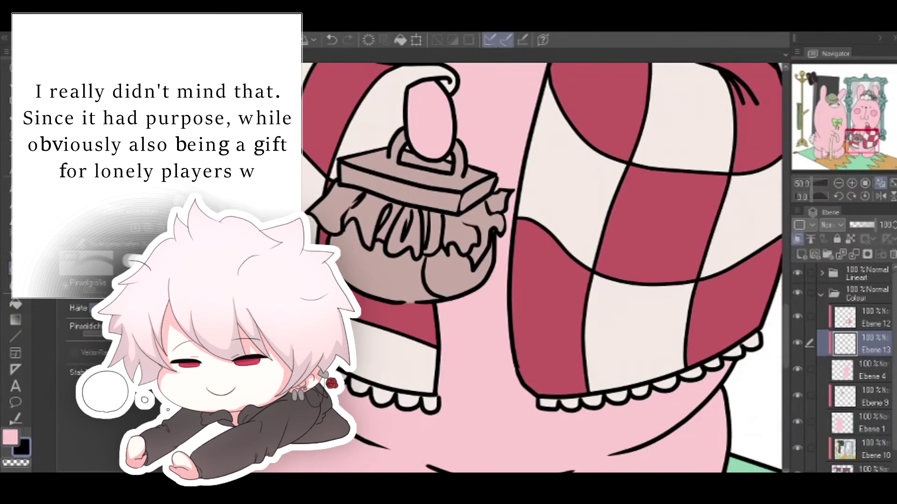
{"action": "key", "text": "p"}
{"action": "mouse_move", "coordinate": [347, 197]}
{"action": "left_mouse_down"}
{"action": "mouse_move", "coordinate": [337, 211]}
{"action": "mouse_move", "coordinate": [342, 190]}
{"action": "mouse_move", "coordinate": [357, 210]}
{"action": "mouse_move", "coordinate": [331, 229]}
{"action": "mouse_move", "coordinate": [318, 208]}
{"action": "mouse_move", "coordinate": [327, 196]}
{"action": "mouse_move", "coordinate": [336, 227]}
{"action": "mouse_move", "coordinate": [369, 203]}
{"action": "mouse_move", "coordinate": [411, 205]}
{"action": "mouse_move", "coordinate": [439, 219]}
{"action": "left_mouse_up"}
{"action": "mouse_move", "coordinate": [362, 217]}
{"action": "left_mouse_down"}
{"action": "mouse_move", "coordinate": [459, 221]}
{"action": "mouse_move", "coordinate": [435, 237]}
{"action": "mouse_move", "coordinate": [370, 219]}
{"action": "mouse_move", "coordinate": [443, 230]}
{"action": "mouse_move", "coordinate": [395, 227]}
{"action": "left_mouse_up"}
{"action": "mouse_move", "coordinate": [478, 215]}
{"action": "left_mouse_down"}
{"action": "mouse_move", "coordinate": [493, 219]}
{"action": "mouse_move", "coordinate": [497, 198]}
{"action": "left_mouse_up"}
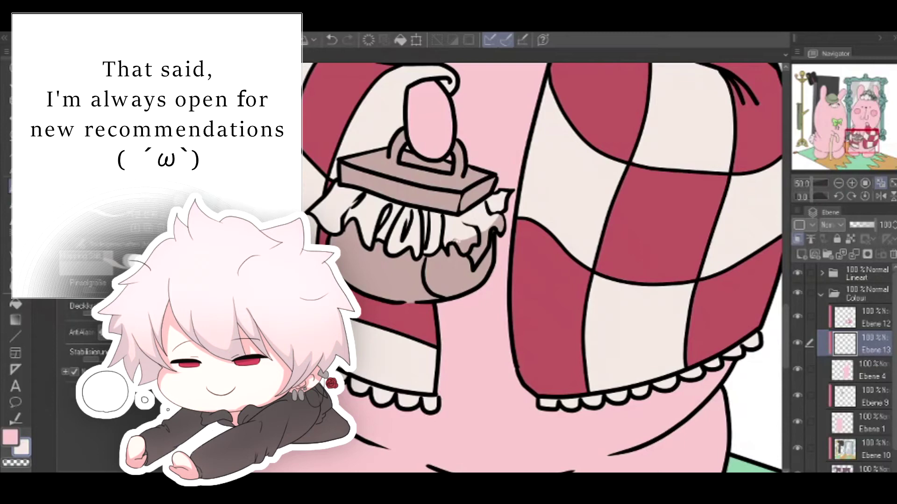
{"action": "mouse_move", "coordinate": [461, 248]}
{"action": "left_mouse_down"}
{"action": "mouse_move", "coordinate": [498, 222]}
{"action": "mouse_move", "coordinate": [500, 231]}
{"action": "left_mouse_up"}
Lock the transparent pixels of Ebene 13 and draw thin periwinkle-blue crossing lines over the handbag's ruffle
{"action": "key", "text": "space"}
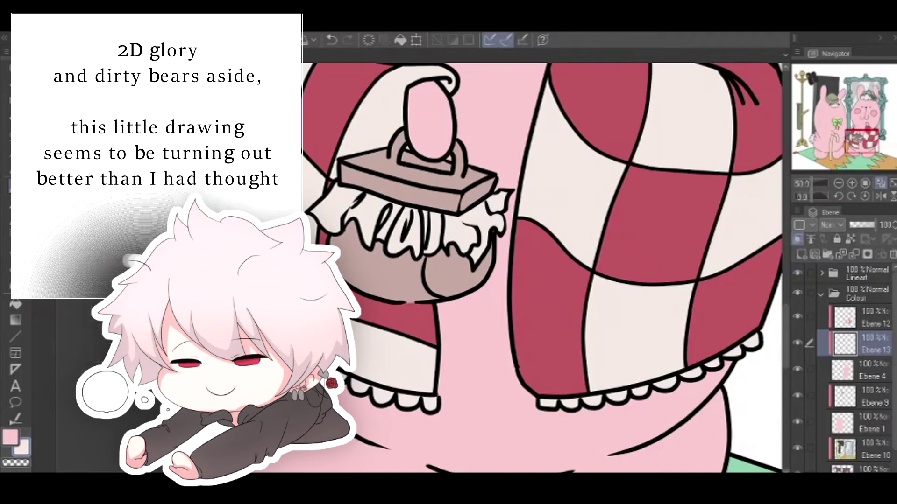
{"action": "left_click", "coordinate": [850, 239]}
{"action": "left_click_drag", "start_coordinate": [346, 189], "coordinate": [320, 220]}
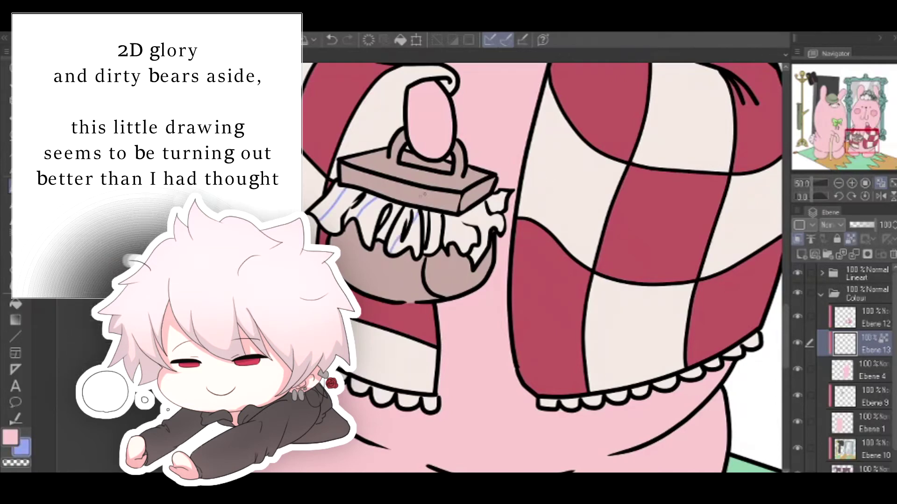
{"action": "left_click_drag", "start_coordinate": [439, 211], "coordinate": [436, 251]}
{"action": "left_click_drag", "start_coordinate": [457, 218], "coordinate": [472, 246]}
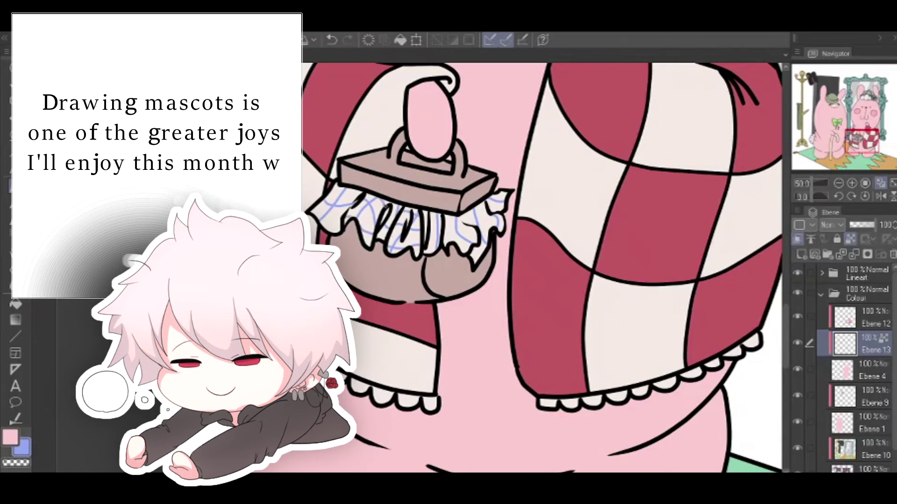
Complete the periwinkle-blue crossing lines at both ends of the handbag's ruffle
{"action": "key", "text": "ctrl+z"}
{"action": "left_click_drag", "start_coordinate": [313, 212], "coordinate": [340, 227]}
{"action": "key", "text": "ctrl+z"}
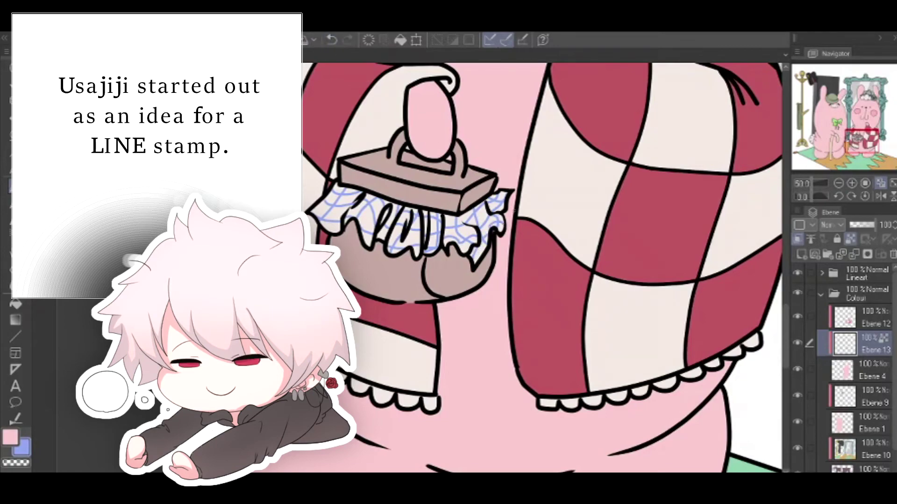
Merge layer Ebene 12 down into Ebene 13
{"action": "left_click", "coordinate": [838, 184]}
{"action": "left_click", "coordinate": [838, 184]}
{"action": "left_click", "coordinate": [873, 318]}
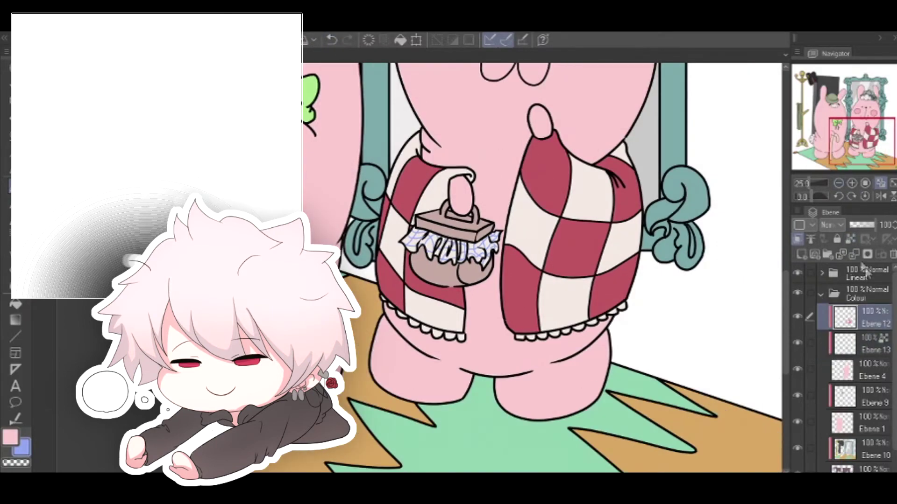
{"action": "left_click", "coordinate": [854, 254]}
{"action": "left_click", "coordinate": [838, 183]}
{"action": "left_click", "coordinate": [838, 183]}
{"action": "left_click_drag", "start_coordinate": [859, 119], "coordinate": [853, 120]}
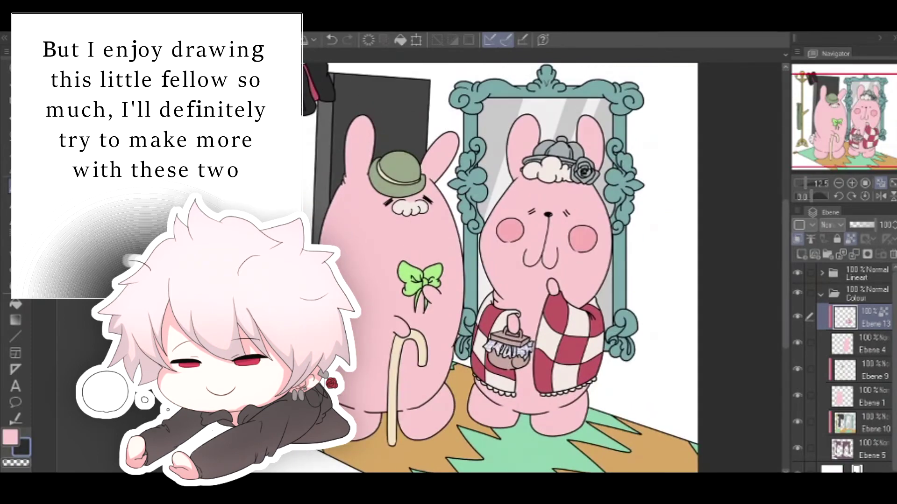
In the Lineart folder, merge each of the two line art layers with a new raster layer
{"action": "left_click", "coordinate": [821, 295]}
{"action": "left_click", "coordinate": [822, 274]}
{"action": "left_click", "coordinate": [839, 298]}
{"action": "left_click", "coordinate": [801, 254]}
{"action": "left_click", "coordinate": [855, 255]}
{"action": "left_click", "coordinate": [848, 322]}
{"action": "left_click", "coordinate": [801, 254]}
{"action": "left_click", "coordinate": [855, 255]}
Lock the transparent pixels of both layers in the Lineart folder
{"action": "left_click", "coordinate": [850, 239]}
{"action": "left_click", "coordinate": [839, 184]}
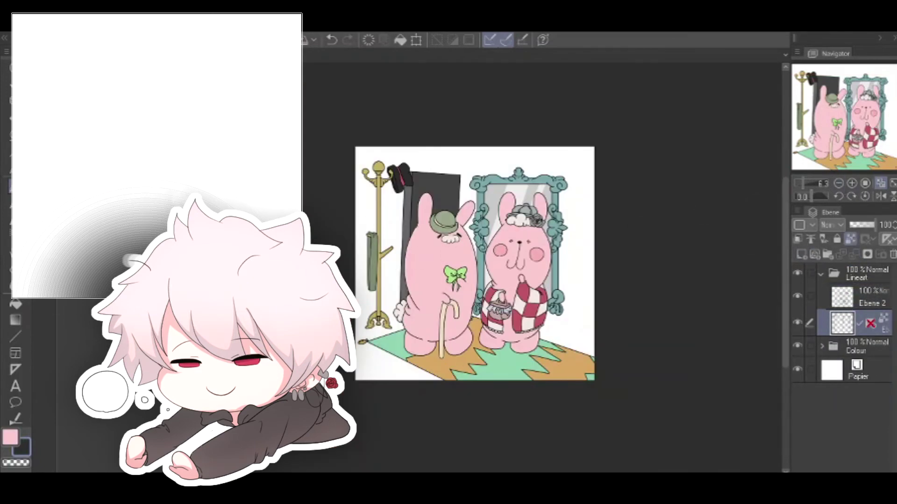
{"action": "left_click", "coordinate": [852, 183]}
{"action": "left_click", "coordinate": [848, 297]}
{"action": "left_click", "coordinate": [851, 239]}
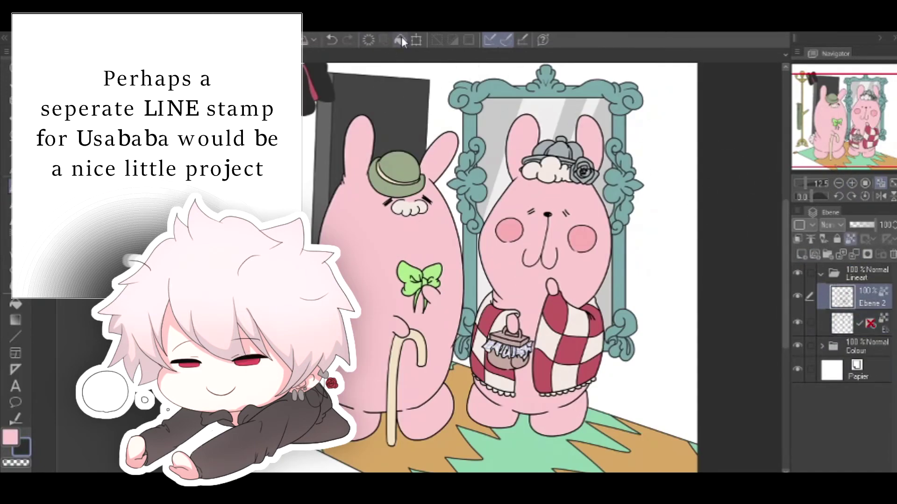
Recolour the lines on both locked line art layers by filling them with a dark colour
{"action": "left_click", "coordinate": [401, 40]}
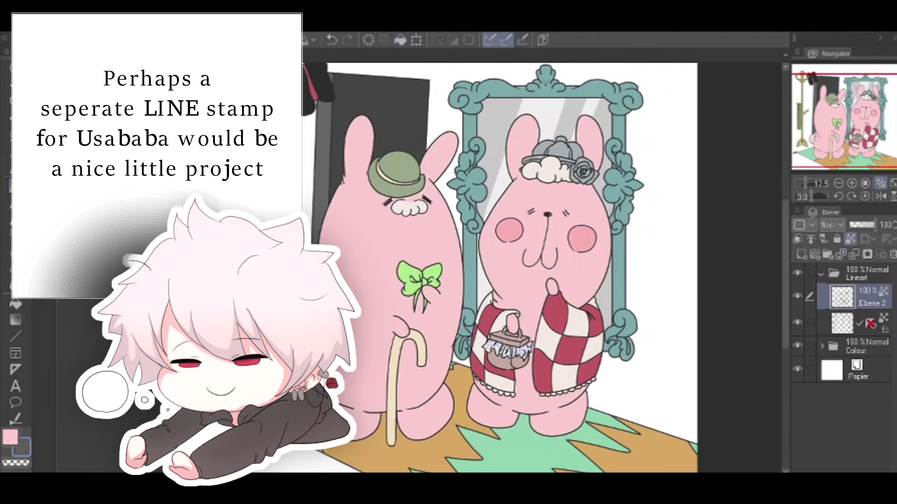
{"action": "left_click", "coordinate": [860, 322]}
{"action": "left_click", "coordinate": [821, 274]}
{"action": "mouse_move", "coordinate": [859, 132]}
{"action": "left_mouse_down"}
{"action": "mouse_move", "coordinate": [840, 120]}
{"action": "mouse_move", "coordinate": [843, 129]}
{"action": "left_mouse_up"}
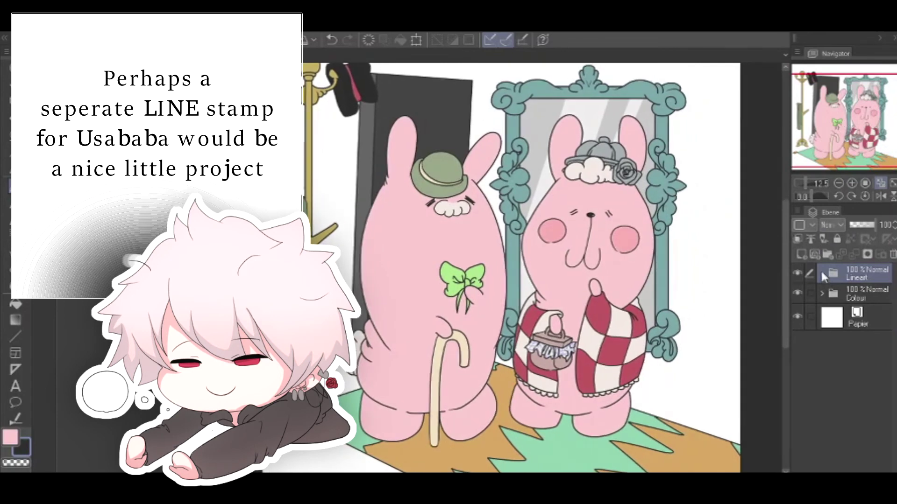
{"action": "left_click", "coordinate": [821, 274]}
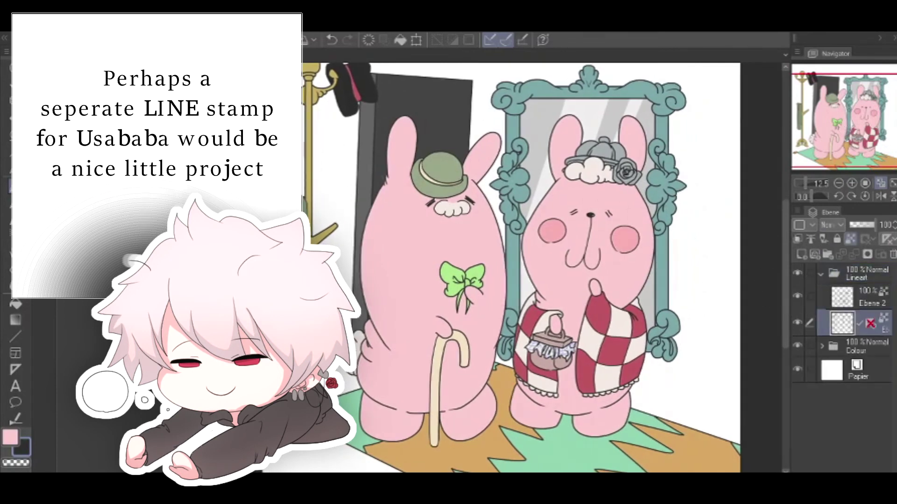
{"action": "left_click", "coordinate": [400, 41]}
{"action": "left_click", "coordinate": [860, 297]}
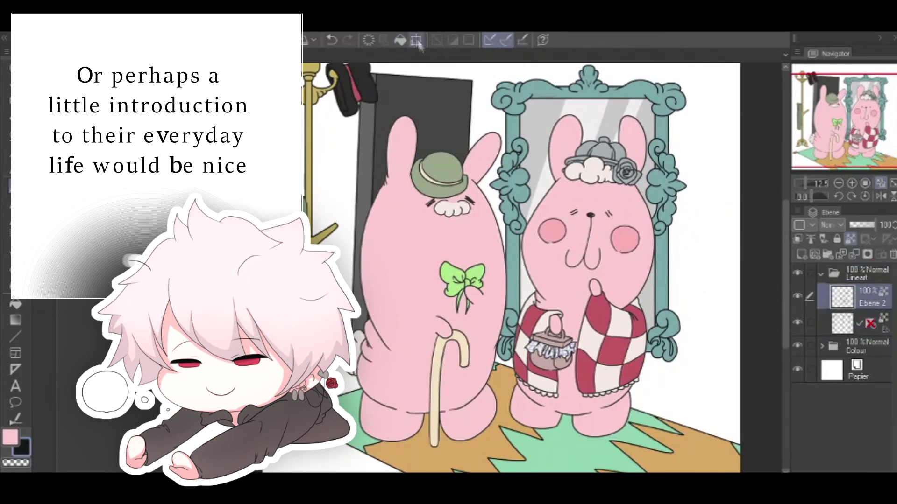
Add a correction layer above Ebene 10 in the Colour folder to brighten the background colours
{"action": "left_click", "coordinate": [821, 274]}
{"action": "left_click", "coordinate": [821, 294]}
{"action": "left_click", "coordinate": [868, 423]}
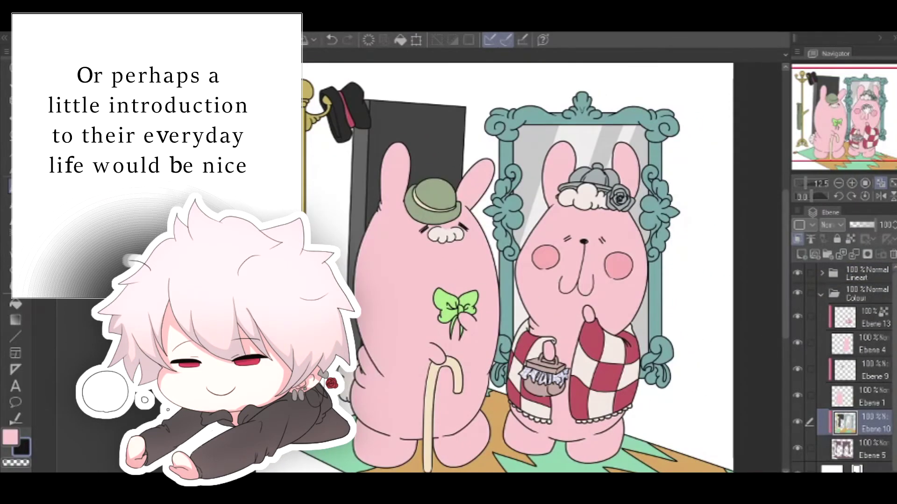
{"action": "key", "text": "ctrl+minus"}
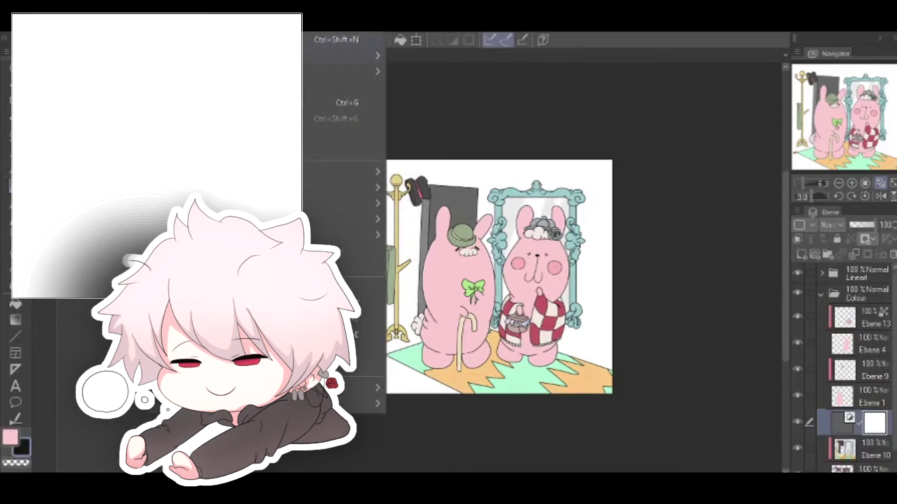
Add a hue/saturation/luminosity correction layer that shifts the background hues towards orange, with saturation 0 and luminosity 26
{"action": "mouse_move", "coordinate": [345, 71]}
{"action": "left_click", "coordinate": [431, 87]}
{"action": "left_click_drag", "start_coordinate": [653, 49], "coordinate": [632, 52]}
{"action": "left_click", "coordinate": [674, 116]}
{"action": "left_click_drag", "start_coordinate": [675, 118], "coordinate": [684, 118]}
{"action": "left_click_drag", "start_coordinate": [632, 46], "coordinate": [640, 45]}
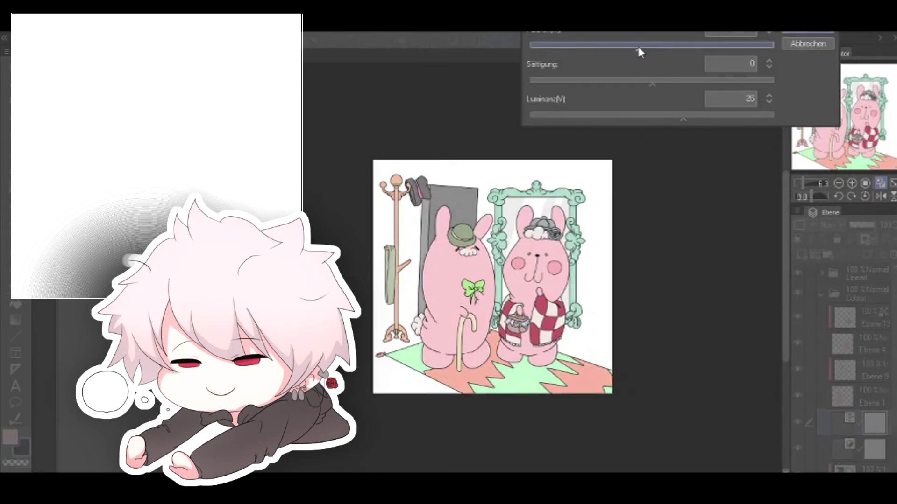
{"action": "left_click", "coordinate": [806, 31]}
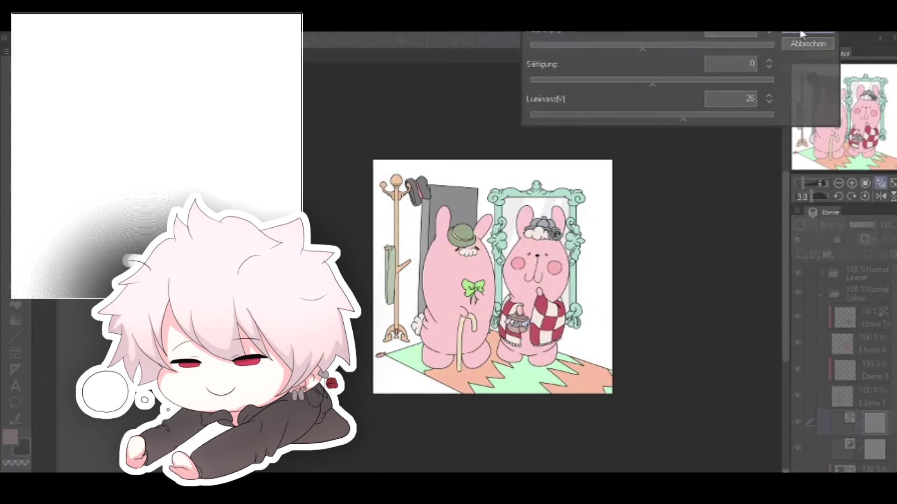
Merge the correction layers and Ebene 10 down into layer Ebene 5
{"action": "left_click", "coordinate": [845, 456]}
{"action": "scroll", "coordinate": [846, 411], "scroll_direction": "down", "scroll_amount": 2}
{"action": "left_click", "coordinate": [846, 418]}
{"action": "left_click", "coordinate": [855, 255]}
{"action": "left_click", "coordinate": [845, 417]}
{"action": "left_click", "coordinate": [855, 254]}
{"action": "left_click", "coordinate": [843, 417]}
{"action": "left_click", "coordinate": [854, 255]}
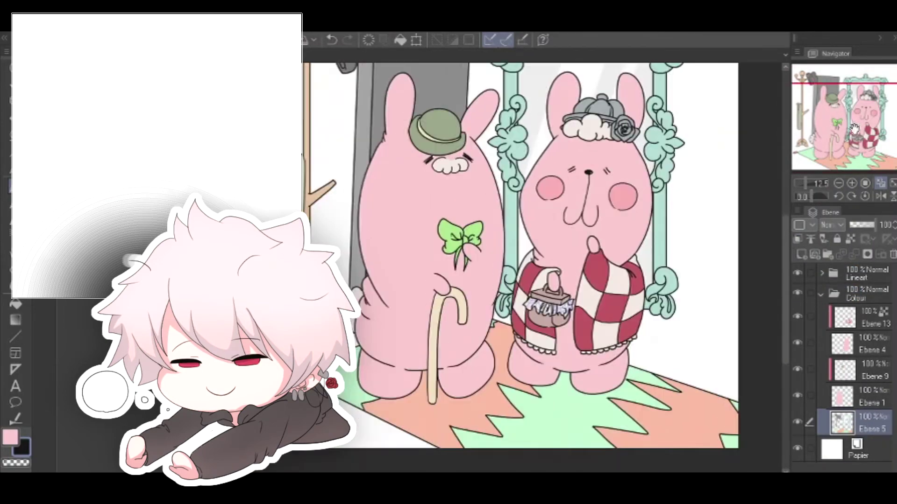
Add raster layer Ebene 6 above Ebene 9, clip it to the layer below and select a dark olive green
{"action": "left_click", "coordinate": [851, 377]}
{"action": "left_click", "coordinate": [801, 255]}
{"action": "left_click", "coordinate": [852, 184]}
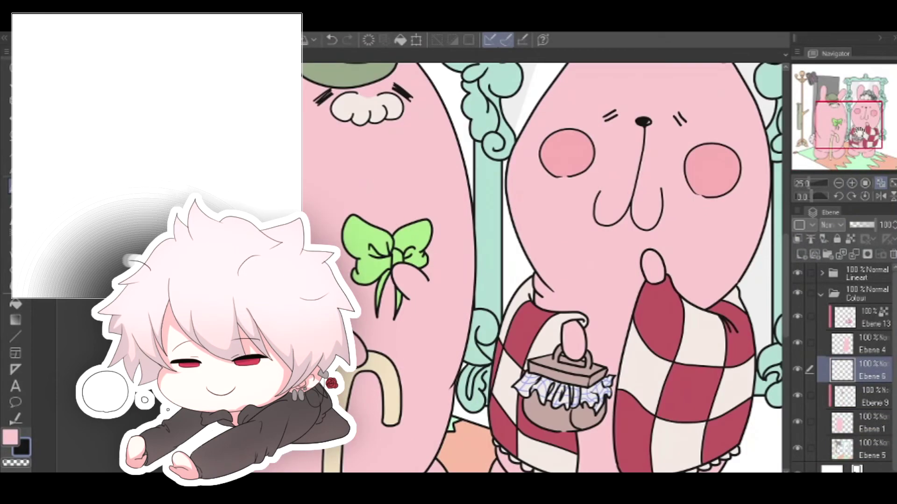
{"action": "left_click_drag", "start_coordinate": [858, 132], "coordinate": [826, 108]}
{"action": "right_click", "coordinate": [544, 194]}
{"action": "left_click", "coordinate": [797, 239]}
Draw thin dark green lines in one direction over the crown and brim of the green hat on Ebene 6
{"action": "left_click_drag", "start_coordinate": [512, 182], "coordinate": [550, 149]}
{"action": "left_click_drag", "start_coordinate": [524, 193], "coordinate": [573, 155]}
{"action": "left_click_drag", "start_coordinate": [537, 208], "coordinate": [587, 170]}
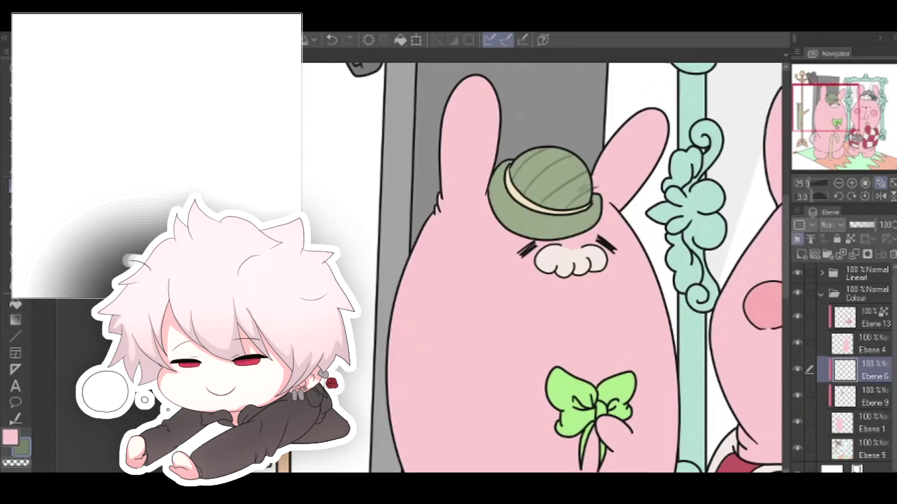
{"action": "left_click_drag", "start_coordinate": [492, 186], "coordinate": [490, 214]}
{"action": "mouse_move", "coordinate": [506, 198]}
{"action": "left_mouse_down"}
{"action": "mouse_move", "coordinate": [506, 236]}
{"action": "mouse_move", "coordinate": [524, 245]}
{"action": "left_mouse_up"}
{"action": "left_click_drag", "start_coordinate": [545, 216], "coordinate": [552, 252]}
{"action": "left_click_drag", "start_coordinate": [571, 218], "coordinate": [570, 227]}
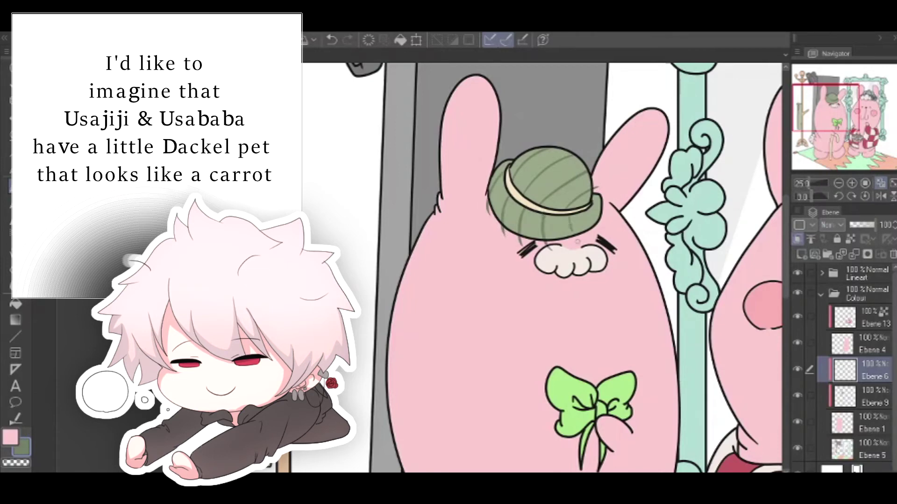
Draw the crossing dark green lines over the green hat's brim and crown to complete its check pattern
{"action": "mouse_move", "coordinate": [492, 189]}
{"action": "left_mouse_down"}
{"action": "mouse_move", "coordinate": [542, 237]}
{"action": "mouse_move", "coordinate": [541, 229]}
{"action": "mouse_move", "coordinate": [588, 212]}
{"action": "left_mouse_up"}
{"action": "left_click", "coordinate": [332, 40]}
{"action": "left_click", "coordinate": [332, 40]}
{"action": "left_click_drag", "start_coordinate": [522, 218], "coordinate": [602, 193]}
{"action": "left_click", "coordinate": [331, 40]}
{"action": "mouse_move", "coordinate": [495, 184]}
{"action": "left_mouse_down"}
{"action": "mouse_move", "coordinate": [516, 215]}
{"action": "mouse_move", "coordinate": [619, 203]}
{"action": "mouse_move", "coordinate": [603, 242]}
{"action": "left_mouse_up"}
{"action": "left_click", "coordinate": [331, 40]}
{"action": "left_click", "coordinate": [331, 40]}
{"action": "mouse_move", "coordinate": [493, 187]}
{"action": "left_mouse_down"}
{"action": "mouse_move", "coordinate": [617, 218]}
{"action": "mouse_move", "coordinate": [540, 226]}
{"action": "mouse_move", "coordinate": [616, 195]}
{"action": "mouse_move", "coordinate": [617, 224]}
{"action": "left_mouse_up"}
{"action": "left_click", "coordinate": [332, 40]}
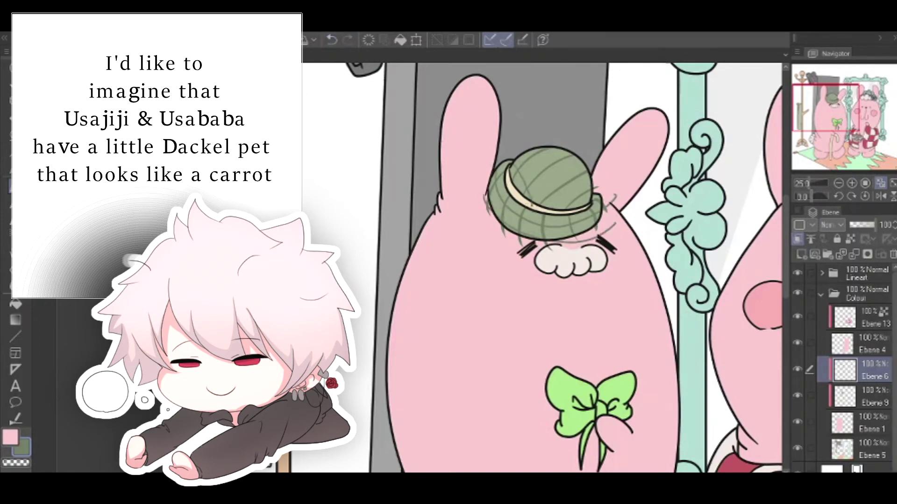
{"action": "left_click_drag", "start_coordinate": [523, 152], "coordinate": [550, 209]}
{"action": "mouse_move", "coordinate": [542, 147]}
{"action": "left_mouse_down"}
{"action": "mouse_move", "coordinate": [570, 208]}
{"action": "mouse_move", "coordinate": [590, 198]}
{"action": "left_mouse_up"}
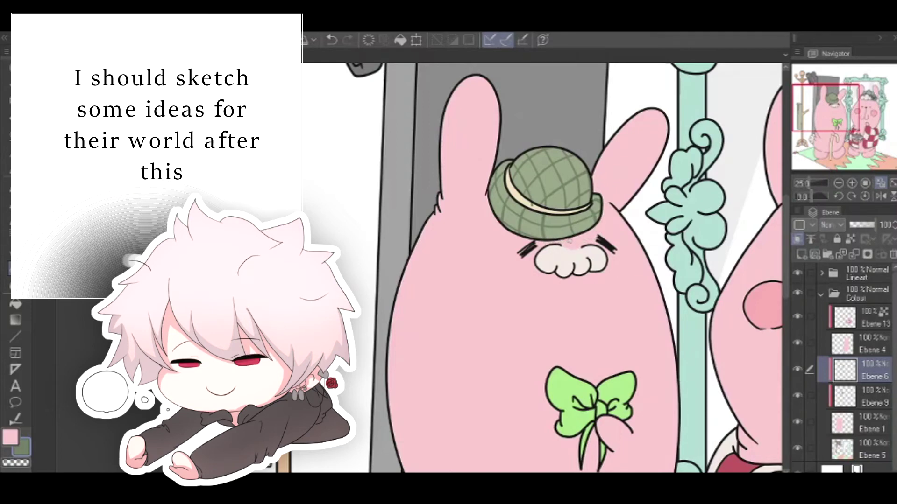
Airbrush soft light green over the checked hat on layer Ebene 6
{"action": "left_click", "coordinate": [880, 183]}
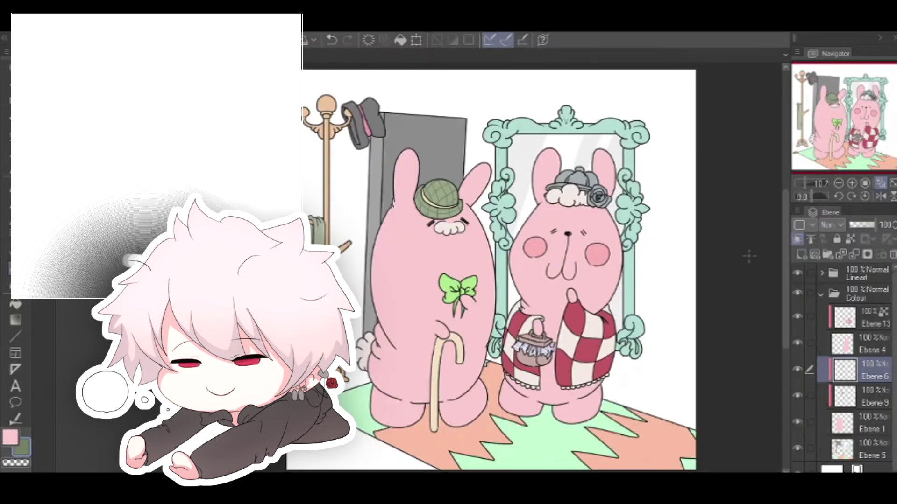
{"action": "left_click", "coordinate": [854, 255]}
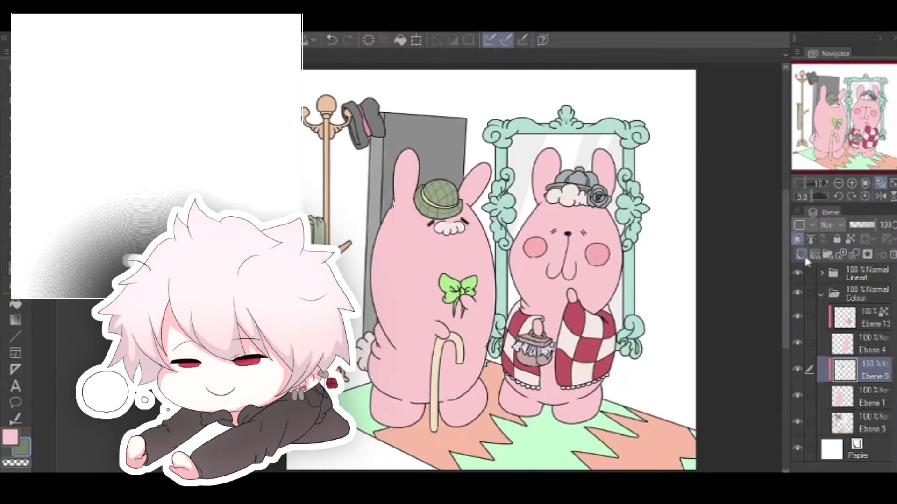
{"action": "key", "text": "ctrl+z"}
{"action": "left_click", "coordinate": [852, 372]}
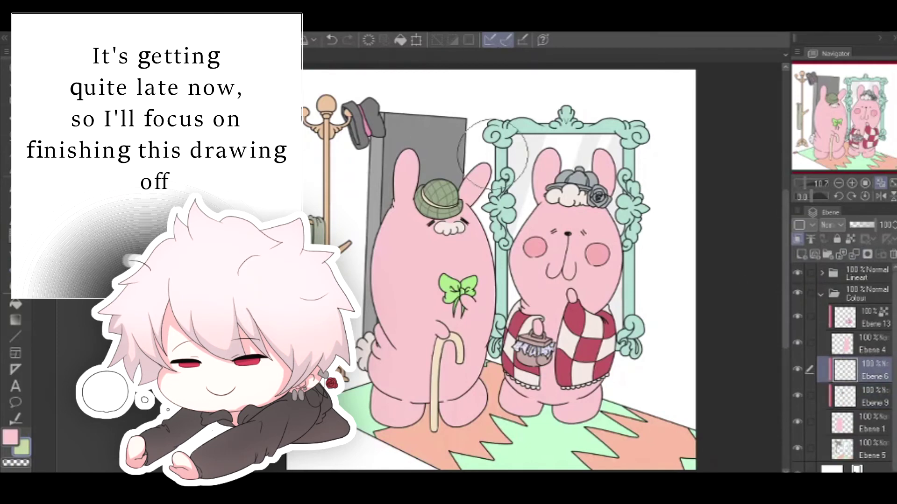
{"action": "left_click_drag", "start_coordinate": [467, 183], "coordinate": [471, 210]}
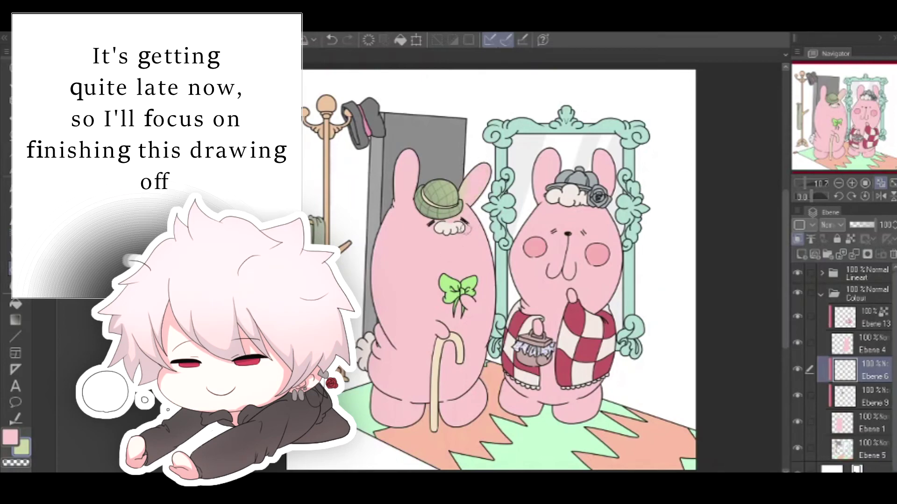
{"action": "left_click", "coordinate": [852, 184]}
{"action": "left_click", "coordinate": [853, 185]}
{"action": "mouse_move", "coordinate": [857, 98]}
{"action": "left_mouse_down"}
{"action": "mouse_move", "coordinate": [859, 81]}
{"action": "mouse_move", "coordinate": [835, 112]}
{"action": "mouse_move", "coordinate": [799, 126]}
{"action": "mouse_move", "coordinate": [830, 107]}
{"action": "left_mouse_up"}
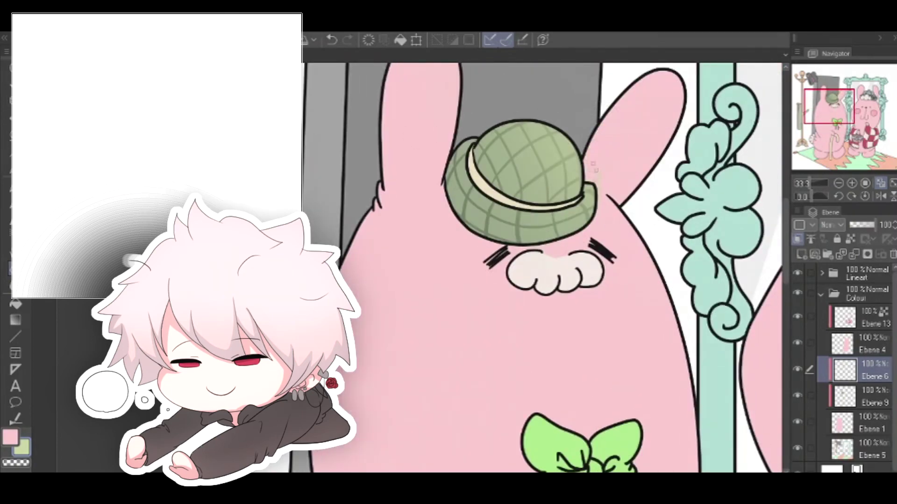
Remove the clipping from layer Ebene 9 and make Ebene 6 the active layer
{"action": "left_click", "coordinate": [838, 184]}
{"action": "left_click_drag", "start_coordinate": [837, 107], "coordinate": [836, 128]}
{"action": "left_click", "coordinate": [866, 397]}
{"action": "left_click", "coordinate": [797, 239]}
{"action": "left_click", "coordinate": [863, 374]}
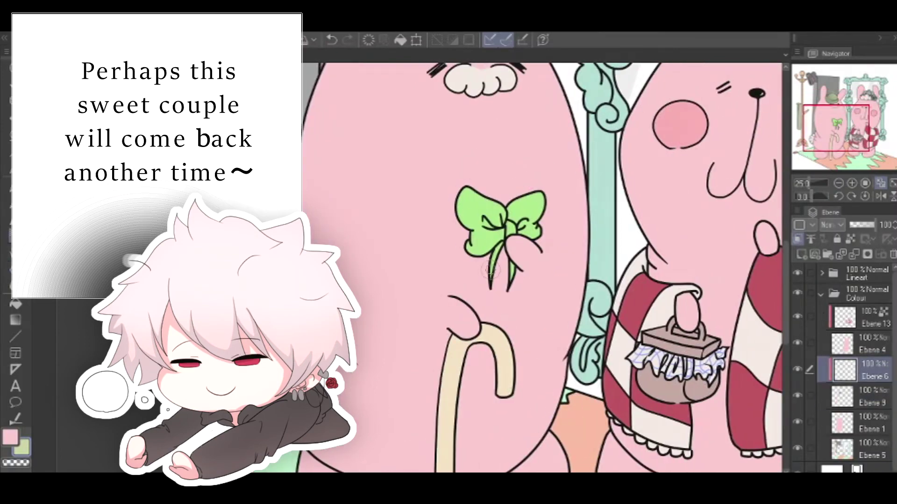
Airbrush light yellow-green highlights onto the upper loops of the green bow on Ebene 6
{"action": "left_click", "coordinate": [332, 40]}
{"action": "left_click_drag", "start_coordinate": [489, 196], "coordinate": [486, 205]}
{"action": "left_click_drag", "start_coordinate": [532, 201], "coordinate": [512, 228]}
{"action": "left_click", "coordinate": [839, 183]}
{"action": "left_click", "coordinate": [838, 184]}
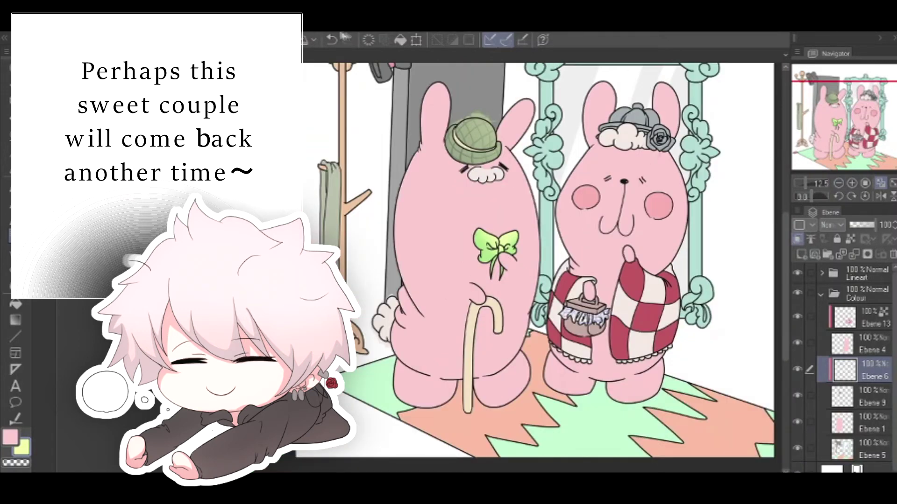
Clip Ebene 9 to the layer below and airbrush darker green shading around the bow on Ebene 6
{"action": "left_click", "coordinate": [854, 255]}
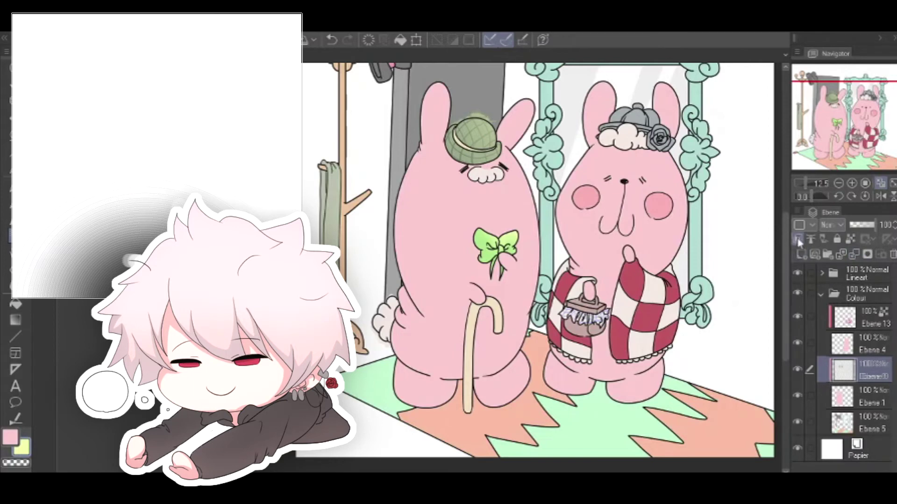
{"action": "left_click", "coordinate": [332, 40]}
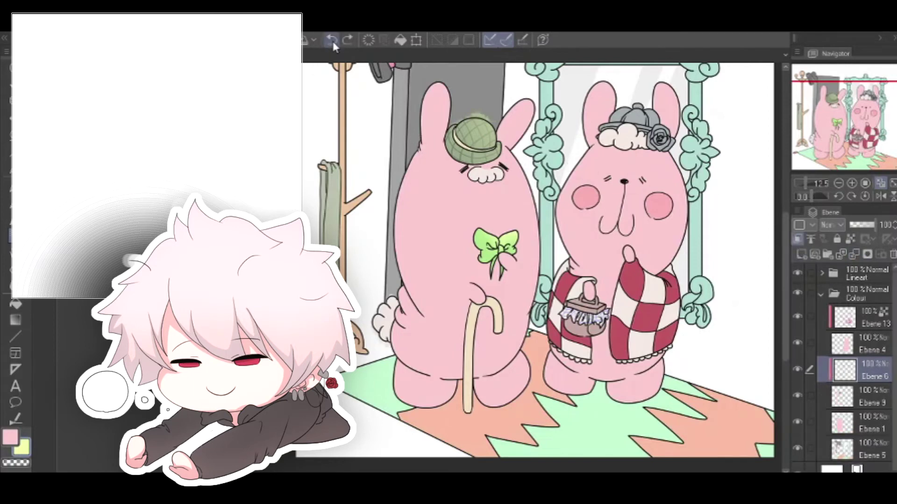
{"action": "left_click", "coordinate": [858, 389]}
{"action": "left_click", "coordinate": [798, 240]}
{"action": "left_click", "coordinate": [828, 363]}
{"action": "mouse_move", "coordinate": [473, 242]}
{"action": "left_mouse_down"}
{"action": "mouse_move", "coordinate": [481, 256]}
{"action": "mouse_move", "coordinate": [518, 248]}
{"action": "left_mouse_up"}
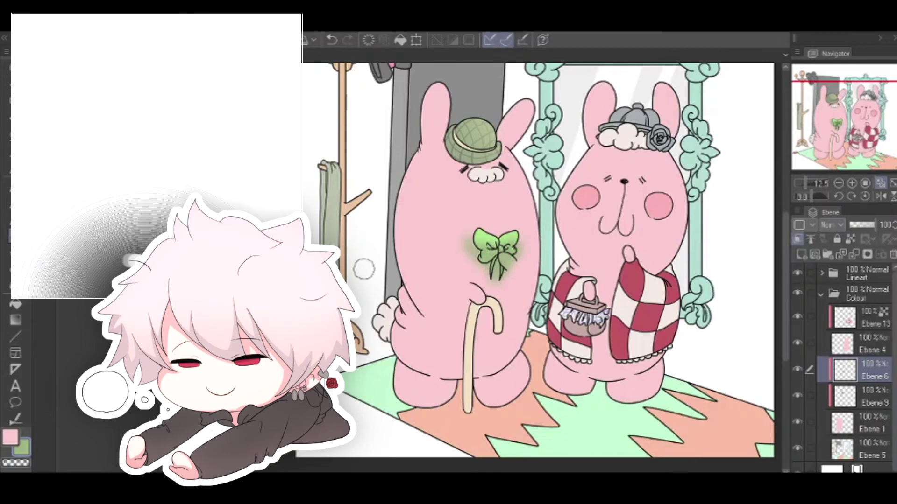
{"action": "left_click", "coordinate": [471, 326], "text": "alt"}
{"action": "left_click_drag", "start_coordinate": [475, 419], "coordinate": [469, 392]}
{"action": "left_click", "coordinate": [332, 40]}
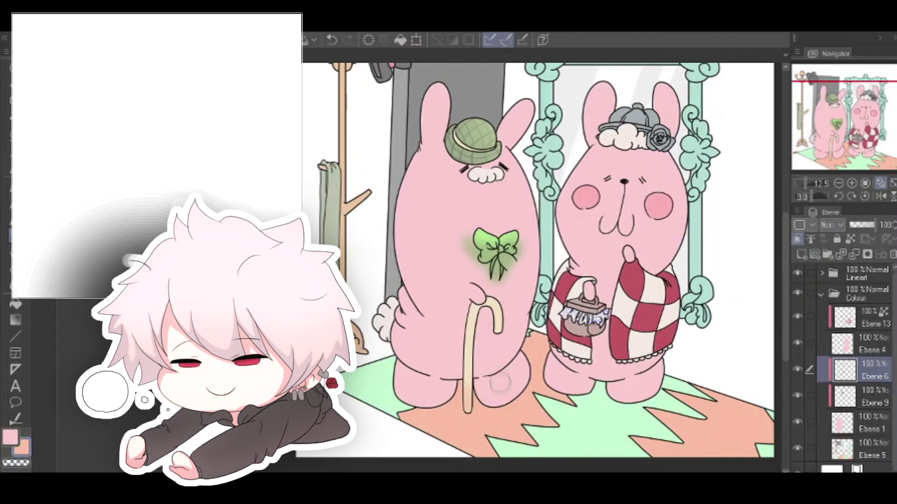
Unclip Ebene 9 and shade the bow on Ebene 6 with the hat's green and a dark tone around the knot
{"action": "left_click", "coordinate": [846, 396]}
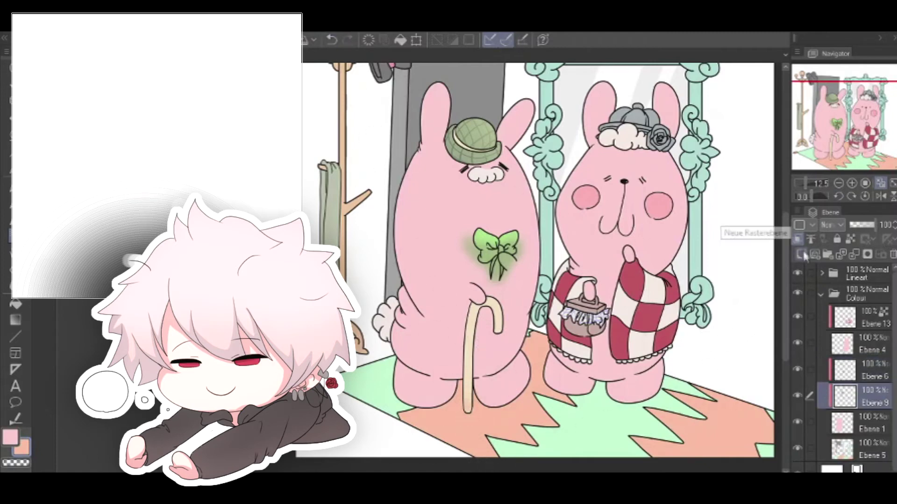
{"action": "left_click", "coordinate": [798, 240]}
{"action": "left_click", "coordinate": [847, 371]}
{"action": "mouse_move", "coordinate": [480, 235]}
{"action": "left_mouse_down"}
{"action": "mouse_move", "coordinate": [503, 244]}
{"action": "mouse_move", "coordinate": [515, 238]}
{"action": "mouse_move", "coordinate": [493, 267]}
{"action": "mouse_move", "coordinate": [492, 257]}
{"action": "mouse_move", "coordinate": [509, 255]}
{"action": "left_mouse_up"}
{"action": "left_click", "coordinate": [470, 134], "text": "alt"}
{"action": "key", "text": "b"}
{"action": "left_click", "coordinate": [332, 40]}
{"action": "left_click_drag", "start_coordinate": [505, 241], "coordinate": [483, 253]}
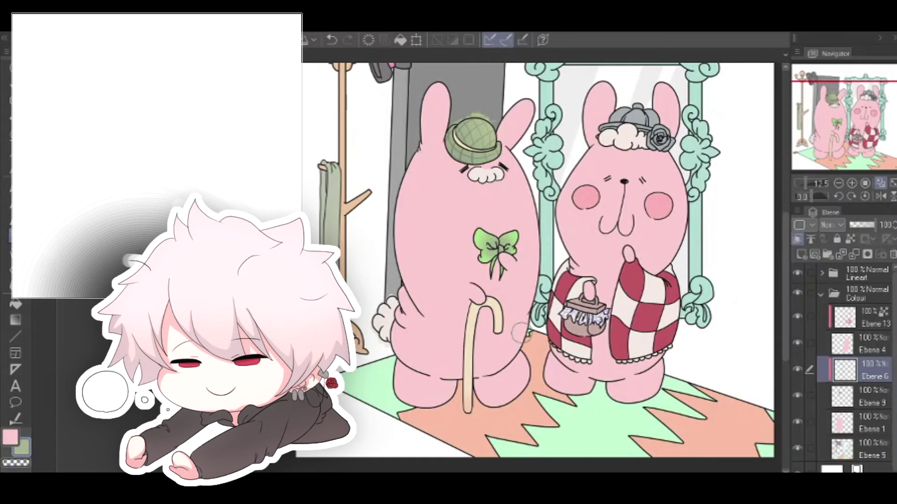
{"action": "left_click", "coordinate": [398, 223], "text": "alt"}
{"action": "left_click_drag", "start_coordinate": [493, 252], "coordinate": [509, 243]}
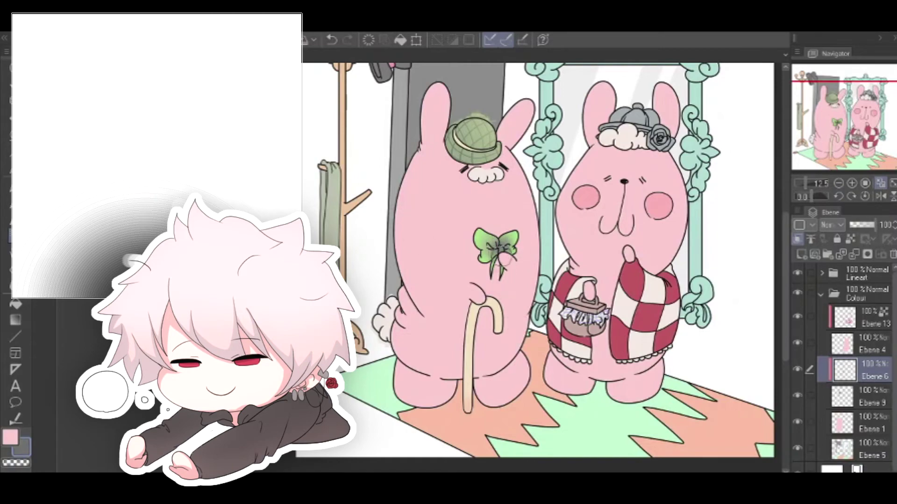
Merge Ebene 6 into Ebene 9 and clip the merged layer to the layer below
{"action": "left_click", "coordinate": [855, 254]}
{"action": "left_click", "coordinate": [798, 239]}
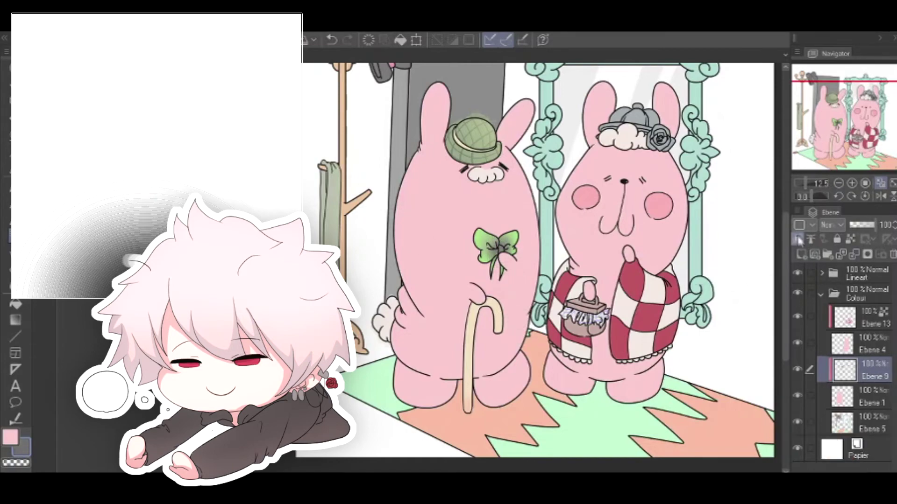
{"action": "left_click", "coordinate": [881, 183]}
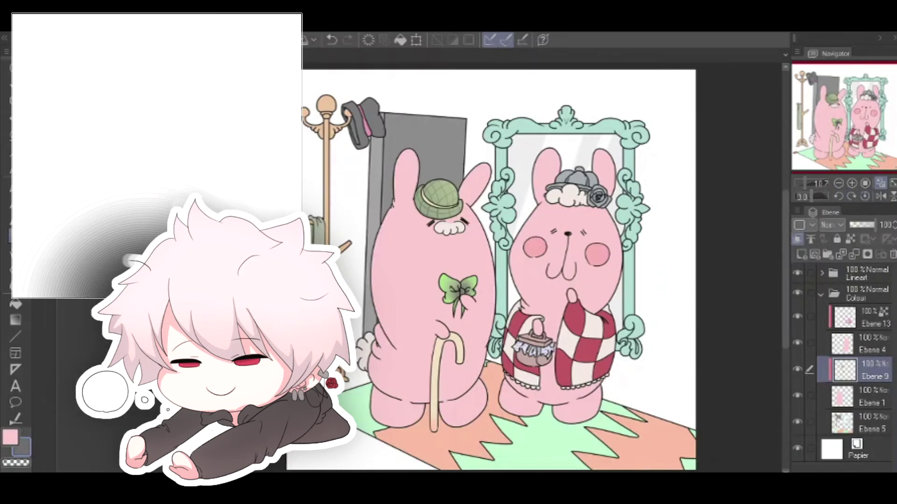
Save the file and add grey shading along the top of the white hair under the grey hat on Ebene 13
{"action": "key", "text": "ctrl+s"}
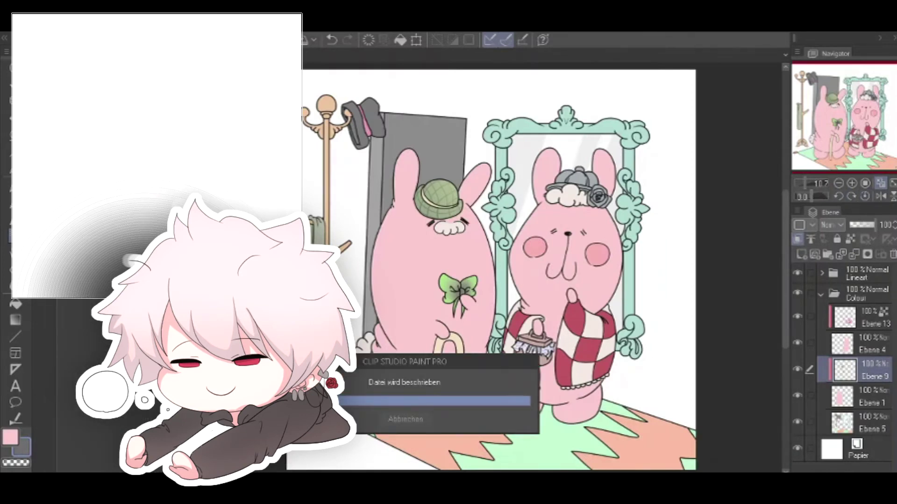
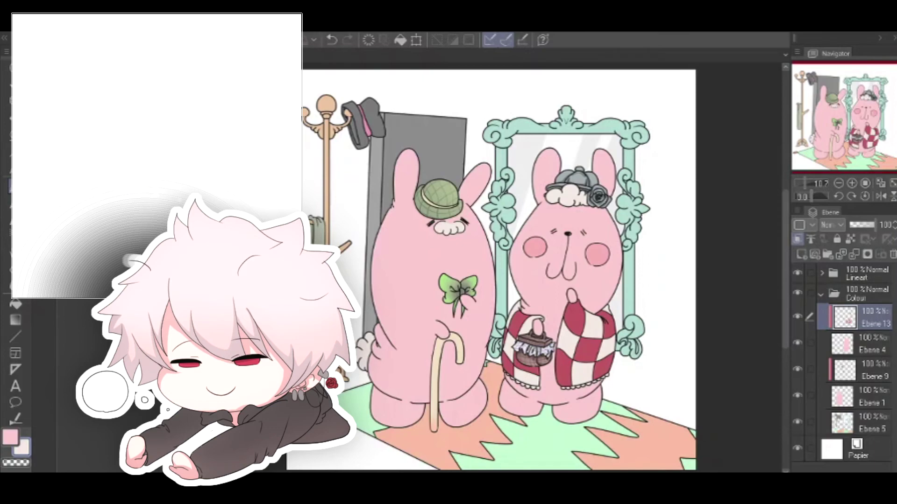
{"action": "left_click", "coordinate": [852, 183]}
{"action": "left_click", "coordinate": [852, 183]}
{"action": "left_click", "coordinate": [852, 183]}
{"action": "left_click", "coordinate": [852, 184]}
{"action": "left_click_drag", "start_coordinate": [860, 115], "coordinate": [870, 100]}
{"action": "left_click", "coordinate": [852, 184]}
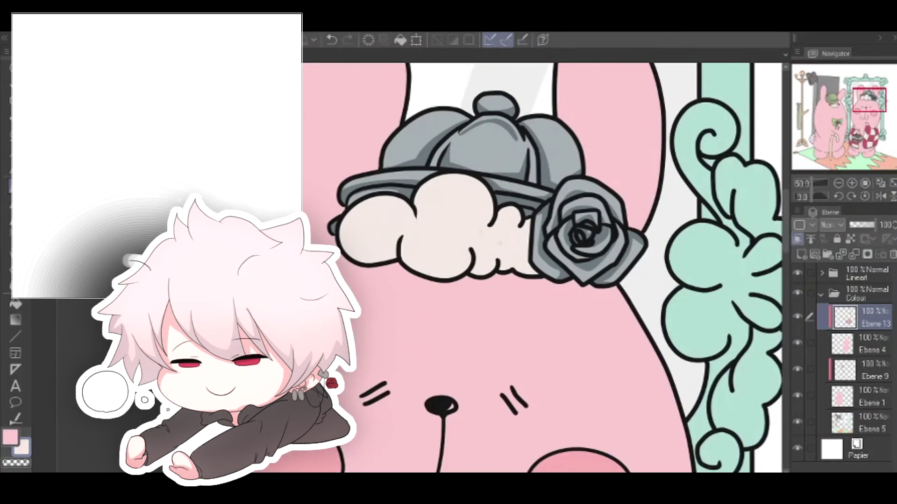
{"action": "mouse_move", "coordinate": [417, 214]}
{"action": "left_mouse_down"}
{"action": "mouse_move", "coordinate": [441, 178]}
{"action": "mouse_move", "coordinate": [477, 176]}
{"action": "left_mouse_up"}
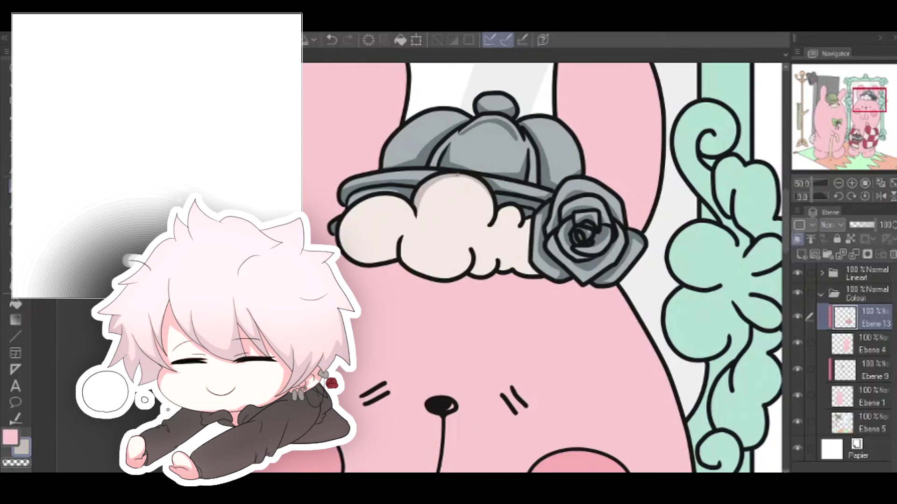
Shade the white curls beside the rose and along the hair's lower edge on Ebene 13 in soft grey
{"action": "left_click", "coordinate": [491, 270], "text": "alt"}
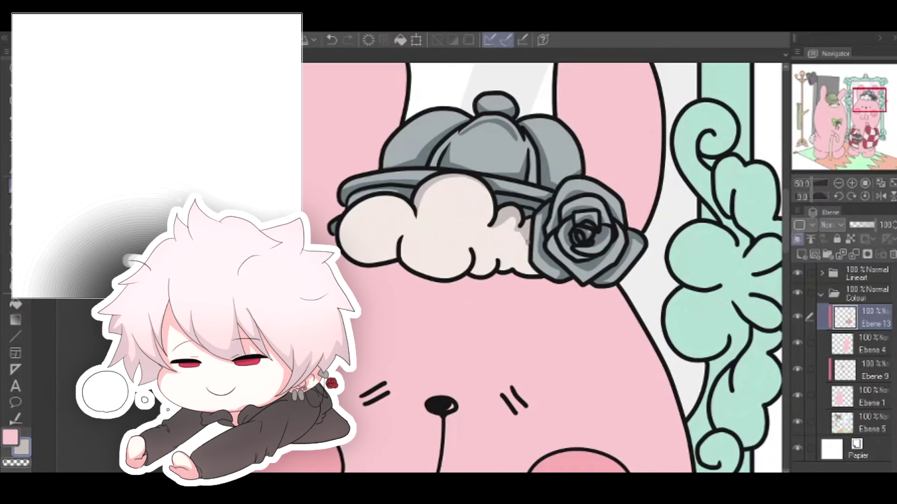
{"action": "left_click_drag", "start_coordinate": [524, 259], "coordinate": [536, 273]}
{"action": "mouse_move", "coordinate": [514, 266]}
{"action": "left_mouse_down"}
{"action": "mouse_move", "coordinate": [490, 256]}
{"action": "mouse_move", "coordinate": [511, 270]}
{"action": "mouse_move", "coordinate": [480, 275]}
{"action": "left_mouse_up"}
{"action": "left_click", "coordinate": [333, 41]}
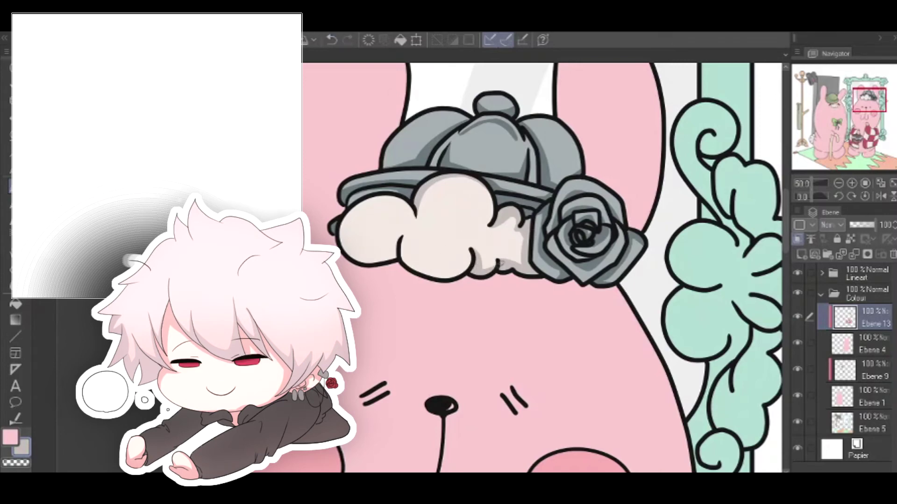
{"action": "left_click_drag", "start_coordinate": [503, 262], "coordinate": [526, 236]}
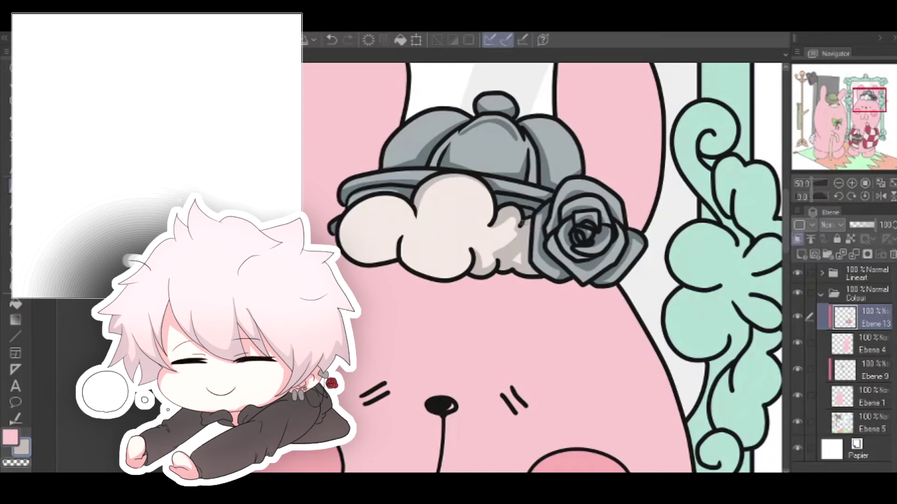
{"action": "mouse_move", "coordinate": [400, 237]}
{"action": "left_mouse_down"}
{"action": "mouse_move", "coordinate": [391, 258]}
{"action": "mouse_move", "coordinate": [394, 240]}
{"action": "mouse_move", "coordinate": [389, 254]}
{"action": "mouse_move", "coordinate": [370, 259]}
{"action": "mouse_move", "coordinate": [344, 245]}
{"action": "mouse_move", "coordinate": [426, 268]}
{"action": "mouse_move", "coordinate": [399, 241]}
{"action": "mouse_move", "coordinate": [458, 272]}
{"action": "left_mouse_up"}
{"action": "left_click", "coordinate": [333, 41]}
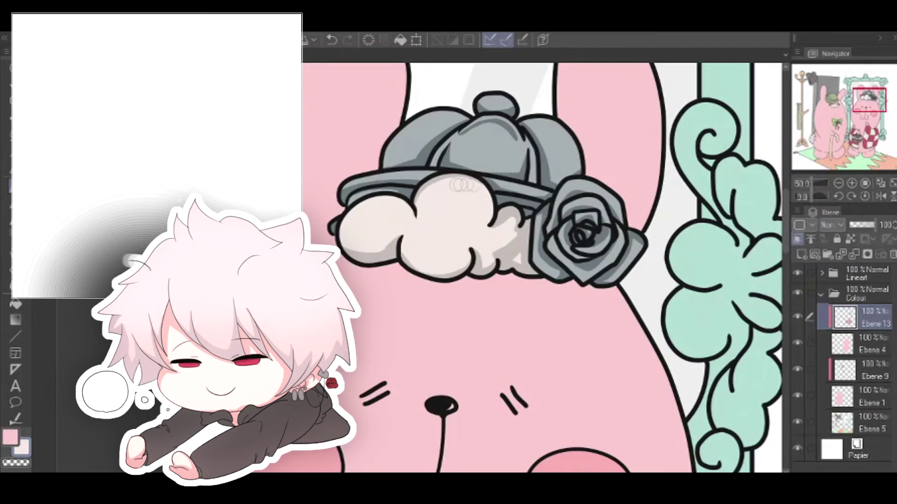
{"action": "left_click", "coordinate": [503, 195], "text": "alt"}
{"action": "left_click", "coordinate": [381, 244], "text": "alt"}
Add grey shading to the upper tuft of the hat-wearing rabbit's fluffy tail on Ebene 9
{"action": "left_click", "coordinate": [839, 184]}
{"action": "left_click", "coordinate": [839, 183]}
{"action": "left_click", "coordinate": [839, 184]}
{"action": "left_click", "coordinate": [839, 183]}
{"action": "left_click_drag", "start_coordinate": [865, 118], "coordinate": [814, 139]}
{"action": "left_click", "coordinate": [852, 183]}
{"action": "left_click", "coordinate": [852, 183]}
{"action": "left_click", "coordinate": [852, 183]}
{"action": "left_click", "coordinate": [852, 184]}
{"action": "left_click", "coordinate": [873, 370]}
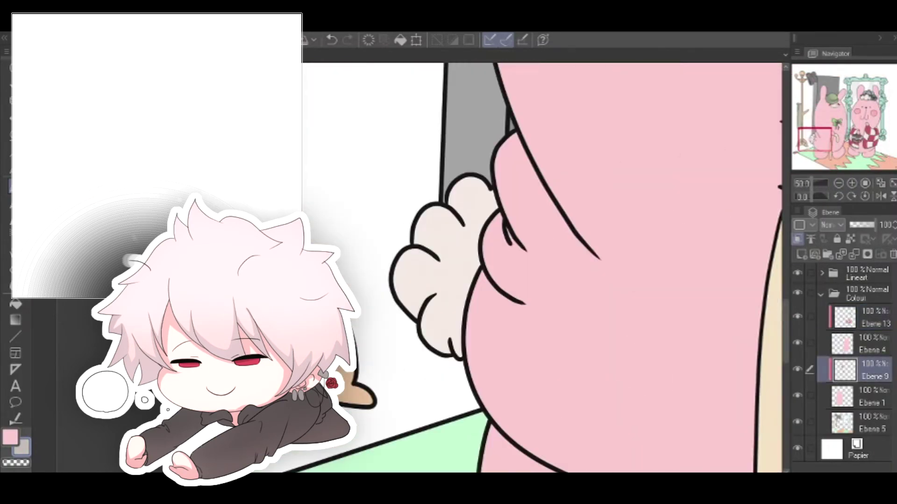
{"action": "key", "text": "ctrl+z"}
{"action": "left_click_drag", "start_coordinate": [451, 191], "coordinate": [484, 231]}
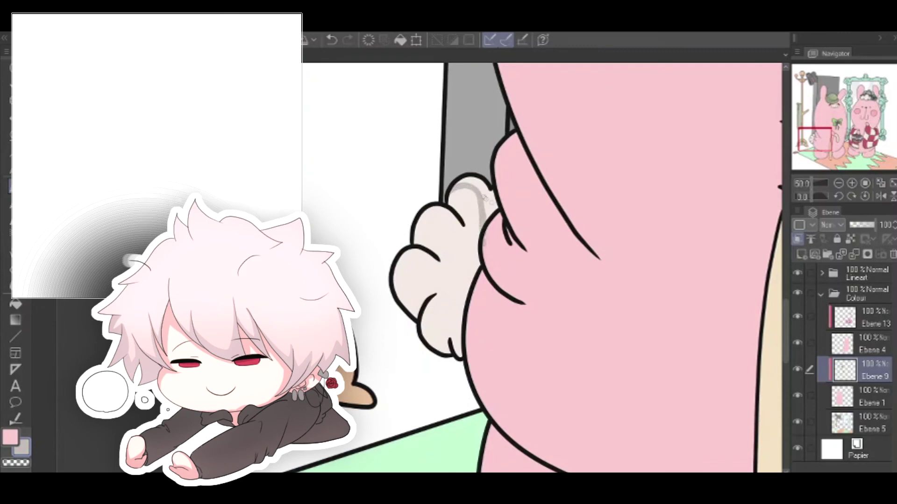
{"action": "mouse_move", "coordinate": [458, 182]}
{"action": "left_mouse_down"}
{"action": "mouse_move", "coordinate": [473, 183]}
{"action": "mouse_move", "coordinate": [488, 208]}
{"action": "left_mouse_up"}
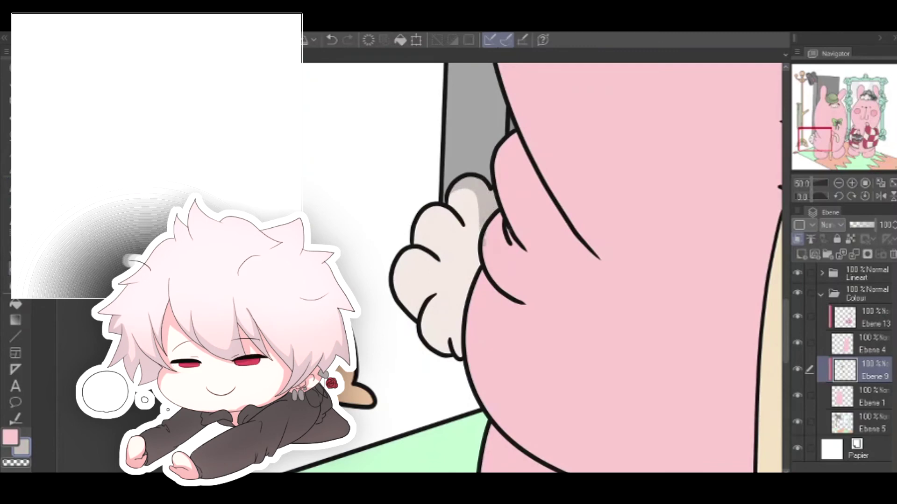
Shade the remaining tufts of the fluffy tail and its edge against the body in grey
{"action": "left_click", "coordinate": [15, 187]}
{"action": "left_click_drag", "start_coordinate": [464, 225], "coordinate": [455, 203]}
{"action": "left_click_drag", "start_coordinate": [479, 219], "coordinate": [477, 262]}
{"action": "mouse_move", "coordinate": [477, 259]}
{"action": "left_mouse_down"}
{"action": "mouse_move", "coordinate": [463, 321]}
{"action": "mouse_move", "coordinate": [474, 268]}
{"action": "mouse_move", "coordinate": [457, 284]}
{"action": "mouse_move", "coordinate": [477, 302]}
{"action": "mouse_move", "coordinate": [452, 349]}
{"action": "left_mouse_up"}
{"action": "left_click", "coordinate": [15, 269]}
{"action": "mouse_move", "coordinate": [423, 321]}
{"action": "left_mouse_down"}
{"action": "mouse_move", "coordinate": [428, 341]}
{"action": "mouse_move", "coordinate": [444, 345]}
{"action": "mouse_move", "coordinate": [455, 330]}
{"action": "mouse_move", "coordinate": [460, 354]}
{"action": "mouse_move", "coordinate": [456, 301]}
{"action": "left_mouse_up"}
{"action": "key", "text": "ctrl+z"}
{"action": "left_click", "coordinate": [332, 41]}
{"action": "left_click_drag", "start_coordinate": [438, 258], "coordinate": [419, 230]}
{"action": "left_click_drag", "start_coordinate": [434, 295], "coordinate": [408, 309]}
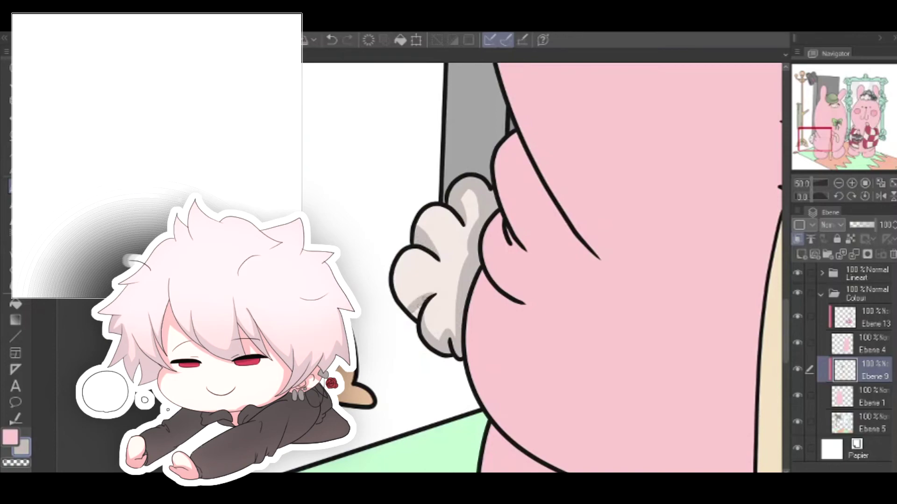
Shade the white moustache below the green hat in grey on Ebene 9, along its lobes and outer edge
{"action": "left_click", "coordinate": [839, 184]}
{"action": "left_click", "coordinate": [839, 183]}
{"action": "left_click_drag", "start_coordinate": [764, 72], "coordinate": [508, 398]}
{"action": "left_click", "coordinate": [852, 183]}
{"action": "left_click", "coordinate": [851, 183]}
{"action": "key", "text": "ctrl+z"}
{"action": "left_click_drag", "start_coordinate": [472, 237], "coordinate": [489, 244]}
{"action": "key", "text": "e"}
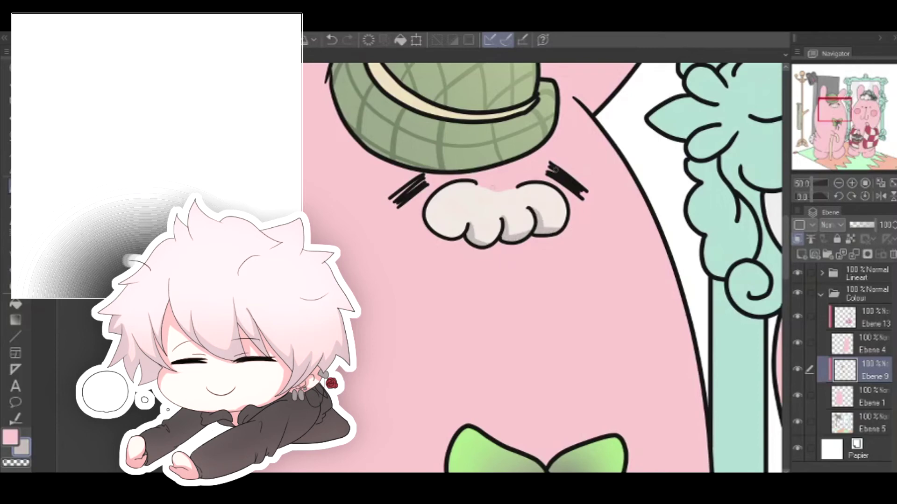
{"action": "mouse_move", "coordinate": [458, 182]}
{"action": "left_mouse_down"}
{"action": "mouse_move", "coordinate": [432, 213]}
{"action": "mouse_move", "coordinate": [443, 188]}
{"action": "mouse_move", "coordinate": [429, 215]}
{"action": "mouse_move", "coordinate": [448, 235]}
{"action": "left_mouse_up"}
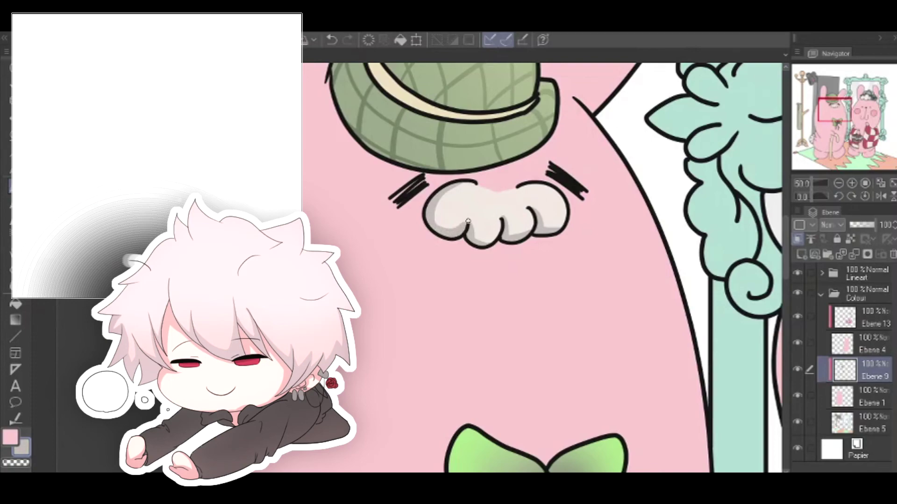
Shade the curved handle of the walking cane on Ebene 9 with a darker beige
{"action": "left_click", "coordinate": [839, 183]}
{"action": "left_click", "coordinate": [839, 183]}
{"action": "left_click", "coordinate": [839, 183]}
{"action": "left_click", "coordinate": [852, 183]}
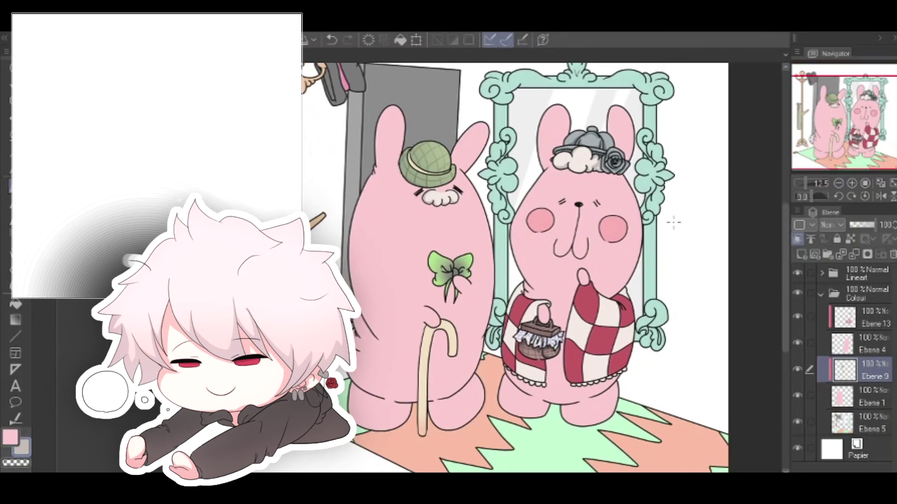
{"action": "left_click", "coordinate": [851, 184]}
{"action": "left_click", "coordinate": [851, 186]}
{"action": "left_click_drag", "start_coordinate": [474, 454], "coordinate": [542, 165]}
{"action": "left_click", "coordinate": [424, 178], "text": "alt"}
{"action": "left_click", "coordinate": [851, 184]}
{"action": "mouse_move", "coordinate": [370, 84]}
{"action": "left_mouse_down"}
{"action": "mouse_move", "coordinate": [449, 156]}
{"action": "mouse_move", "coordinate": [451, 135]}
{"action": "mouse_move", "coordinate": [455, 144]}
{"action": "left_mouse_up"}
{"action": "left_click_drag", "start_coordinate": [518, 156], "coordinate": [495, 139]}
{"action": "mouse_move", "coordinate": [487, 129]}
{"action": "left_mouse_down"}
{"action": "mouse_move", "coordinate": [531, 200]}
{"action": "mouse_move", "coordinate": [502, 139]}
{"action": "mouse_move", "coordinate": [531, 180]}
{"action": "mouse_move", "coordinate": [520, 211]}
{"action": "left_mouse_up"}
{"action": "left_click_drag", "start_coordinate": [513, 167], "coordinate": [520, 236]}
Extend the darker beige shading along the cane's shaft down to its tip
{"action": "left_click_drag", "start_coordinate": [420, 260], "coordinate": [440, 237]}
{"action": "mouse_move", "coordinate": [442, 115]}
{"action": "left_mouse_down"}
{"action": "mouse_move", "coordinate": [414, 274]}
{"action": "mouse_move", "coordinate": [419, 220]}
{"action": "mouse_move", "coordinate": [414, 327]}
{"action": "mouse_move", "coordinate": [421, 207]}
{"action": "mouse_move", "coordinate": [421, 342]}
{"action": "mouse_move", "coordinate": [429, 289]}
{"action": "left_mouse_up"}
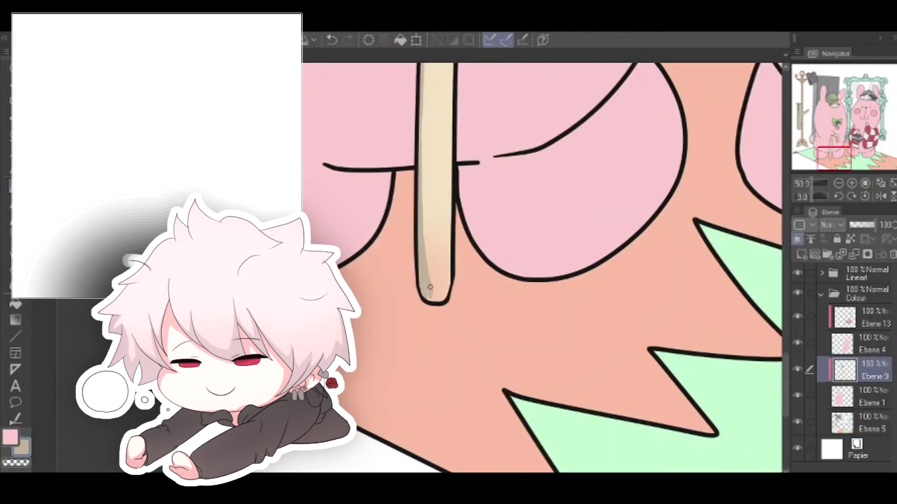
{"action": "left_click_drag", "start_coordinate": [445, 154], "coordinate": [457, 264]}
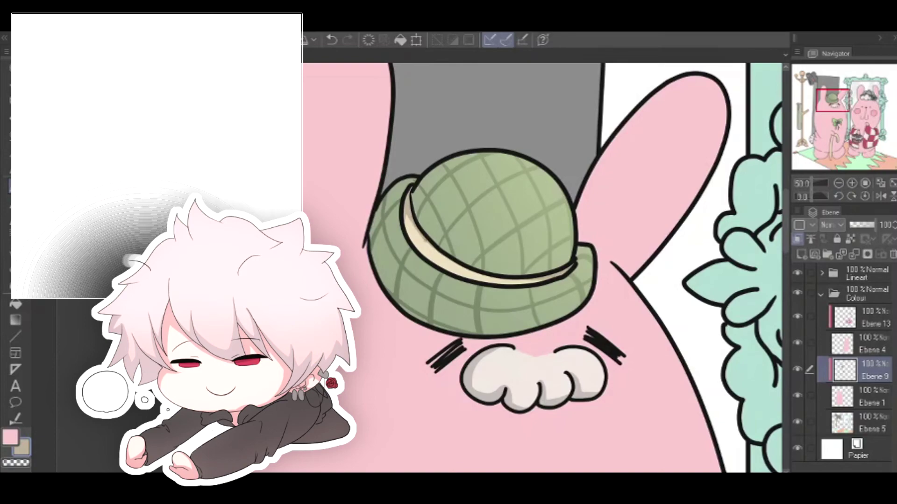
Shade the cream band of the green hat with darker beige along the crown's edge
{"action": "left_click", "coordinate": [839, 184]}
{"action": "left_click", "coordinate": [839, 184]}
{"action": "left_click", "coordinate": [839, 184]}
{"action": "left_click", "coordinate": [851, 184]}
{"action": "left_click", "coordinate": [851, 183]}
{"action": "left_click", "coordinate": [851, 183]}
{"action": "left_click", "coordinate": [851, 184]}
{"action": "mouse_move", "coordinate": [379, 191]}
{"action": "left_mouse_down"}
{"action": "mouse_move", "coordinate": [444, 260]}
{"action": "mouse_move", "coordinate": [535, 285]}
{"action": "left_mouse_up"}
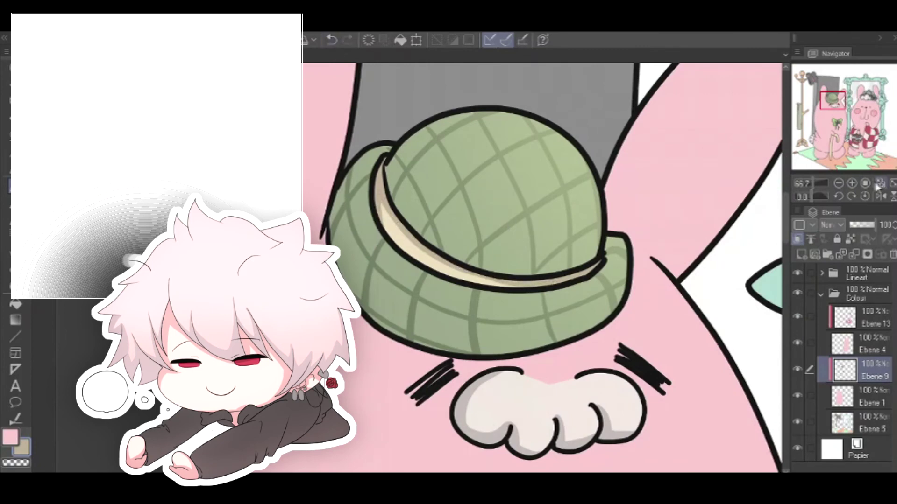
Add a clipped layer above Ebene 9 and airbrush dark green shadow over the hat's crown and brim
{"action": "left_click", "coordinate": [877, 184]}
{"action": "left_click", "coordinate": [849, 184]}
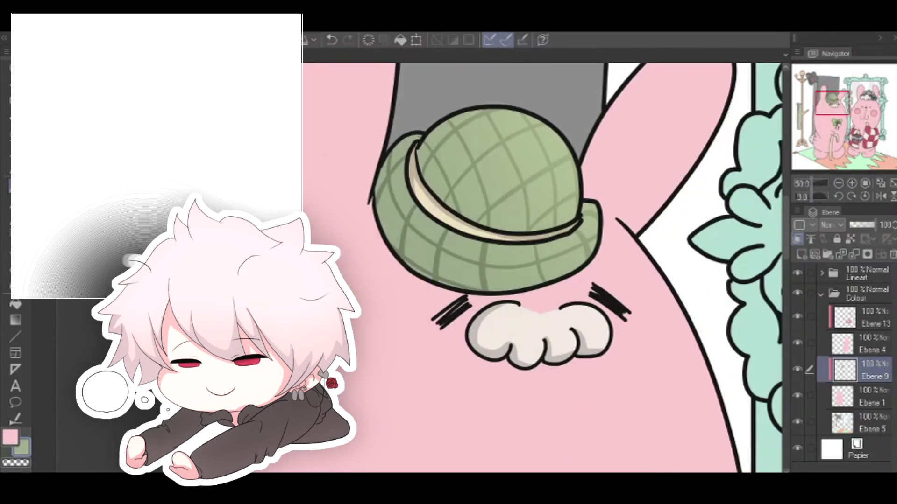
{"action": "left_click", "coordinate": [9, 235]}
{"action": "left_click_drag", "start_coordinate": [432, 133], "coordinate": [411, 89]}
{"action": "key", "text": "ctrl+z"}
{"action": "left_click", "coordinate": [802, 255]}
{"action": "left_click", "coordinate": [798, 239]}
{"action": "left_click_drag", "start_coordinate": [404, 142], "coordinate": [378, 199]}
{"action": "left_click_drag", "start_coordinate": [437, 180], "coordinate": [489, 133]}
Set Ebene 6 to Multiplizieren and erase the shadow that spills beyond the hat and onto its cream band
{"action": "left_click", "coordinate": [833, 225]}
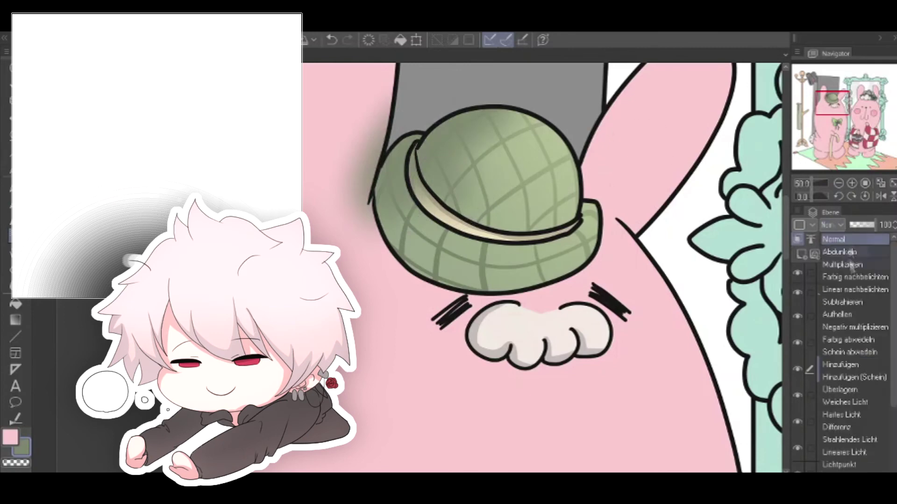
{"action": "left_click", "coordinate": [851, 264]}
{"action": "left_click", "coordinate": [9, 269]}
{"action": "mouse_move", "coordinate": [358, 156]}
{"action": "left_mouse_down"}
{"action": "mouse_move", "coordinate": [384, 84]}
{"action": "mouse_move", "coordinate": [366, 210]}
{"action": "mouse_move", "coordinate": [370, 248]}
{"action": "mouse_move", "coordinate": [353, 155]}
{"action": "left_mouse_up"}
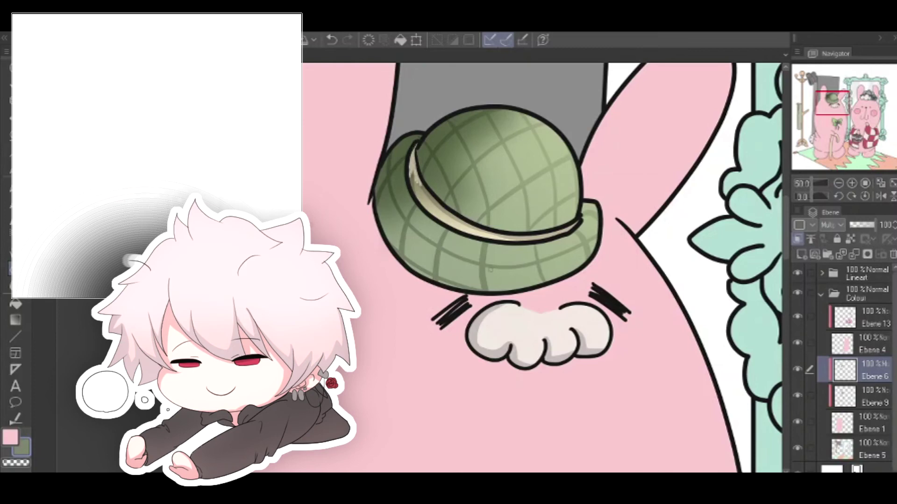
{"action": "mouse_move", "coordinate": [411, 176]}
{"action": "left_mouse_down"}
{"action": "mouse_move", "coordinate": [434, 211]}
{"action": "mouse_move", "coordinate": [417, 182]}
{"action": "left_mouse_up"}
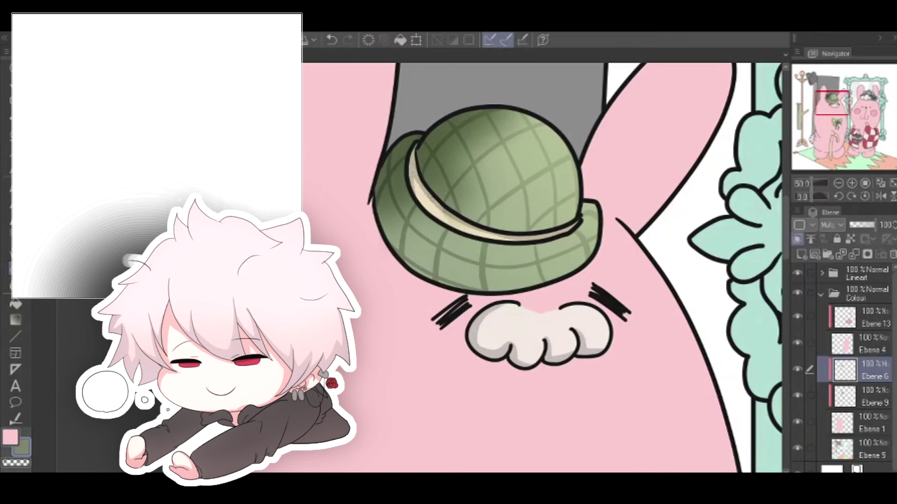
{"action": "key", "text": "ctrl+0"}
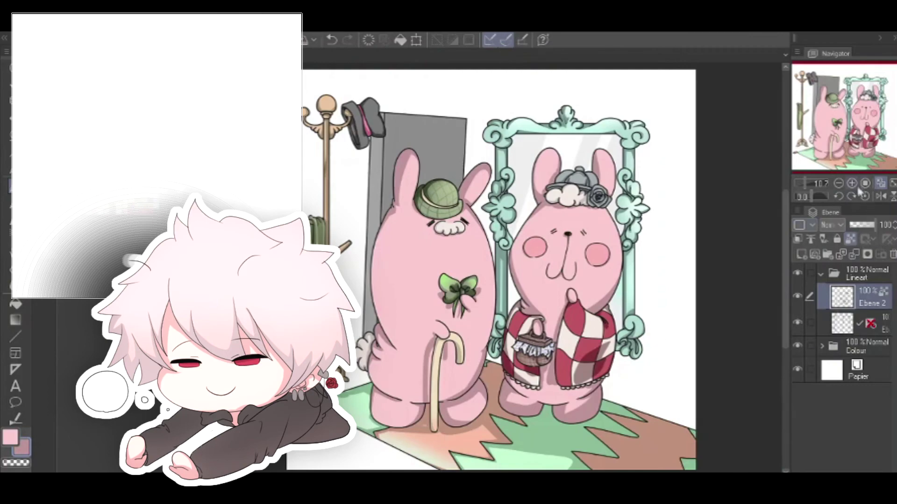
Try drawing two curved black mouth lines below the basket-carrying rabbit's nose on Ebene 2
{"action": "left_click", "coordinate": [853, 184]}
{"action": "left_click_drag", "start_coordinate": [845, 118], "coordinate": [866, 118]}
{"action": "left_click", "coordinate": [487, 84], "text": "alt"}
{"action": "left_click", "coordinate": [852, 241]}
{"action": "mouse_move", "coordinate": [386, 333]}
{"action": "left_mouse_down"}
{"action": "mouse_move", "coordinate": [439, 358]}
{"action": "mouse_move", "coordinate": [425, 392]}
{"action": "mouse_move", "coordinate": [470, 392]}
{"action": "mouse_move", "coordinate": [465, 383]}
{"action": "left_mouse_up"}
{"action": "left_click", "coordinate": [332, 41]}
{"action": "left_click", "coordinate": [331, 41]}
{"action": "left_click_drag", "start_coordinate": [371, 396], "coordinate": [426, 424]}
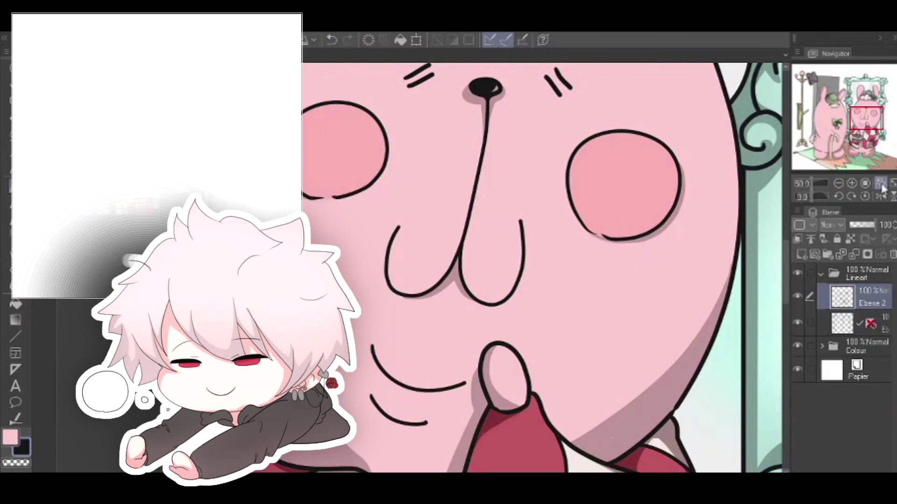
Undo the mouth lines and try a new mouth stroke on Ebene 2
{"action": "left_click", "coordinate": [882, 184]}
{"action": "left_click", "coordinate": [852, 184]}
{"action": "left_click", "coordinate": [860, 122]}
{"action": "left_click", "coordinate": [332, 40]}
{"action": "left_click", "coordinate": [332, 40]}
{"action": "left_click_drag", "start_coordinate": [506, 271], "coordinate": [546, 284]}
{"action": "left_click", "coordinate": [332, 41]}
{"action": "left_click", "coordinate": [332, 40]}
Create a vector layer in the Lineart folder and draw a curved smile with a shorter line beneath it
{"action": "left_click", "coordinate": [815, 255]}
{"action": "mouse_move", "coordinate": [496, 268]}
{"action": "left_mouse_down"}
{"action": "mouse_move", "coordinate": [560, 274]}
{"action": "mouse_move", "coordinate": [526, 283]}
{"action": "mouse_move", "coordinate": [547, 282]}
{"action": "mouse_move", "coordinate": [542, 267]}
{"action": "mouse_move", "coordinate": [533, 295]}
{"action": "mouse_move", "coordinate": [546, 273]}
{"action": "left_mouse_up"}
{"action": "left_click", "coordinate": [332, 40]}
{"action": "key", "text": "ctrl+z"}
{"action": "left_click", "coordinate": [331, 41]}
{"action": "left_click", "coordinate": [331, 42]}
{"action": "left_click", "coordinate": [331, 41]}
{"action": "left_click_drag", "start_coordinate": [491, 269], "coordinate": [556, 279]}
{"action": "left_click", "coordinate": [331, 41]}
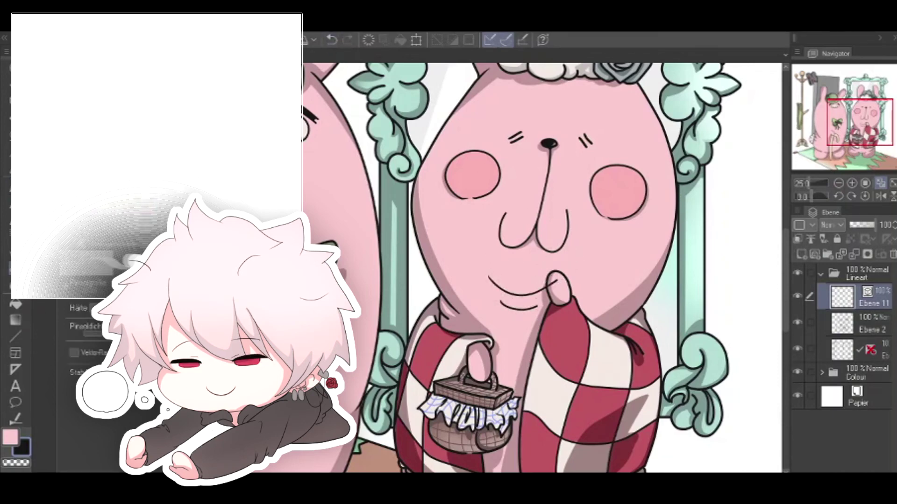
Merge the smile's vector layer with a new raster layer and erase the line overlapping the raised paw
{"action": "left_click_drag", "start_coordinate": [554, 280], "coordinate": [560, 292]}
{"action": "left_click", "coordinate": [331, 41]}
{"action": "left_click", "coordinate": [802, 255]}
{"action": "left_click", "coordinate": [853, 255]}
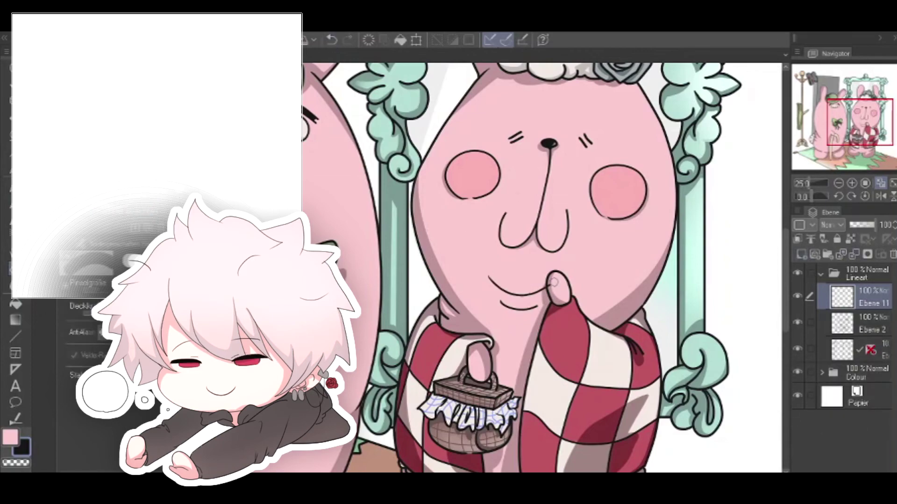
{"action": "scroll", "coordinate": [476, 285], "scroll_direction": "up", "scroll_amount": 3}
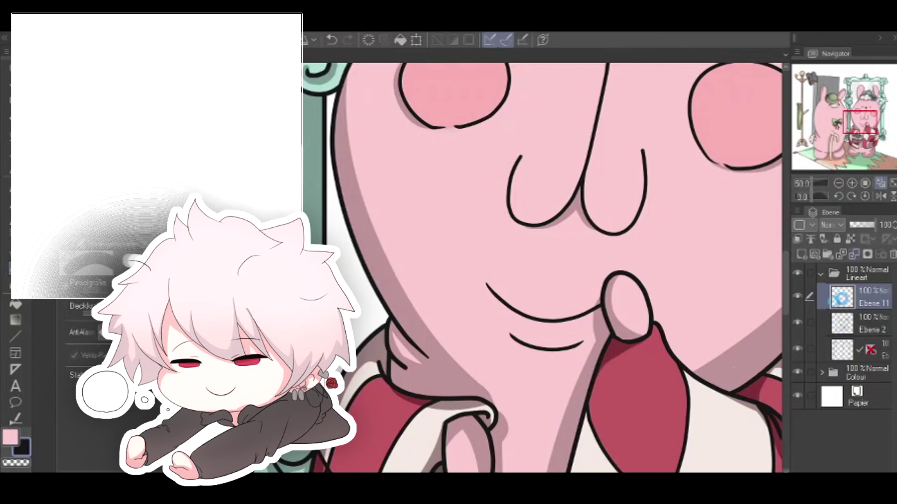
Add darker pink shading beneath both mouth lines on Ebene 10 in the Colour folder
{"action": "left_click", "coordinate": [834, 274]}
{"action": "left_click", "coordinate": [822, 294]}
{"action": "left_click", "coordinate": [855, 344]}
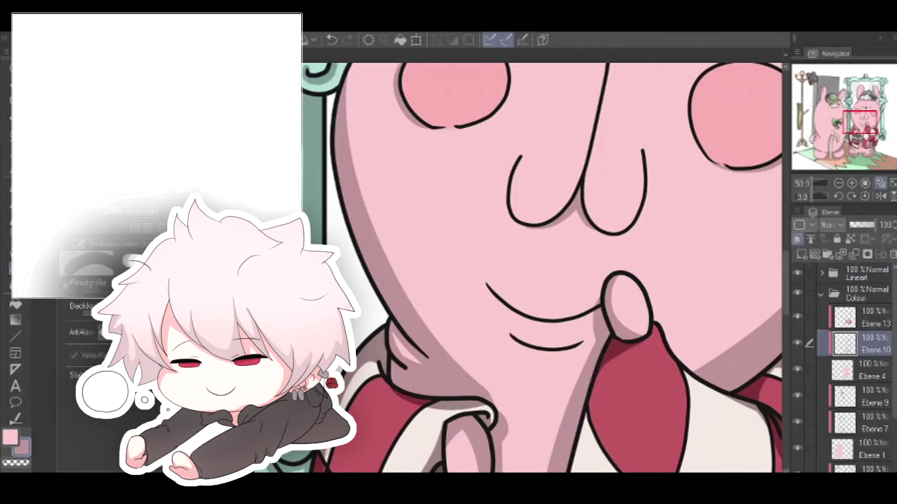
{"action": "scroll", "coordinate": [542, 267], "scroll_direction": "right", "scroll_amount": 3}
{"action": "key", "text": "ctrl+z"}
{"action": "left_click_drag", "start_coordinate": [392, 285], "coordinate": [498, 321]}
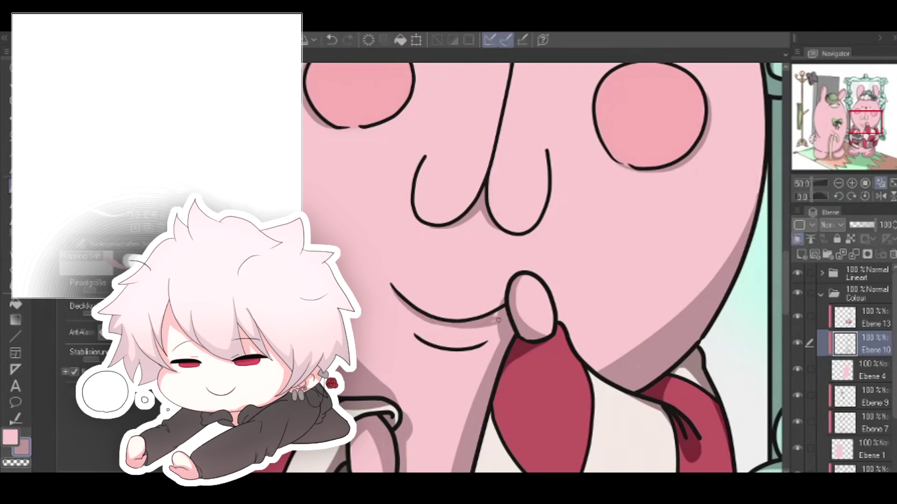
{"action": "mouse_move", "coordinate": [416, 335]}
{"action": "left_mouse_down"}
{"action": "mouse_move", "coordinate": [481, 342]}
{"action": "mouse_move", "coordinate": [461, 367]}
{"action": "mouse_move", "coordinate": [419, 351]}
{"action": "left_mouse_up"}
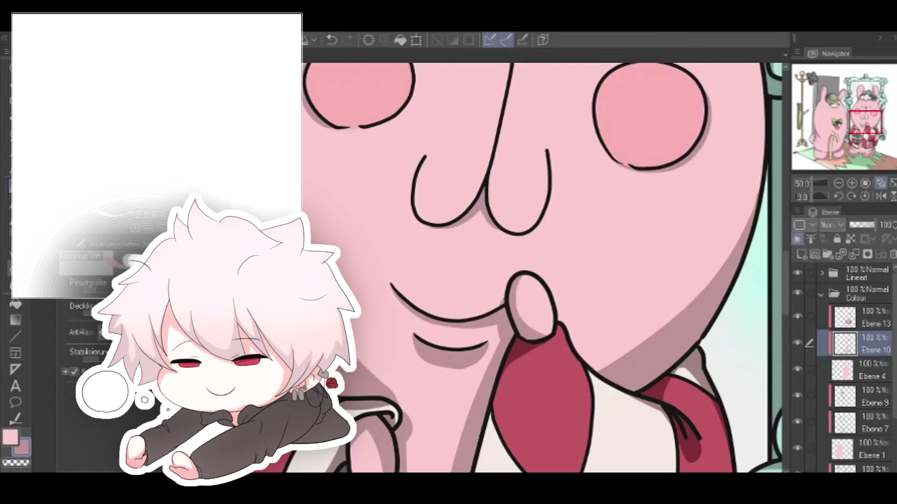
{"action": "key", "text": "e"}
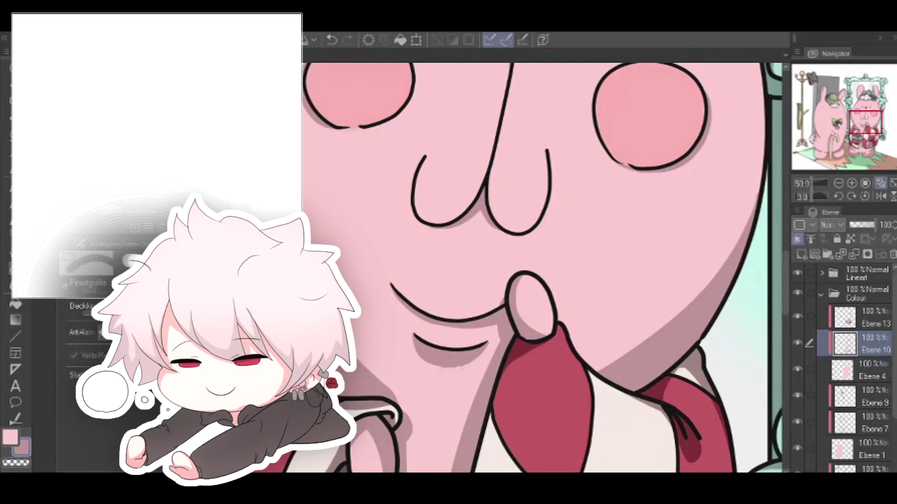
{"action": "key", "text": "ctrl+z"}
{"action": "key", "text": "p"}
Create a new layer above the Lineart and Colour folders
{"action": "left_click", "coordinate": [839, 183]}
{"action": "left_click", "coordinate": [839, 183]}
{"action": "left_click", "coordinate": [880, 184]}
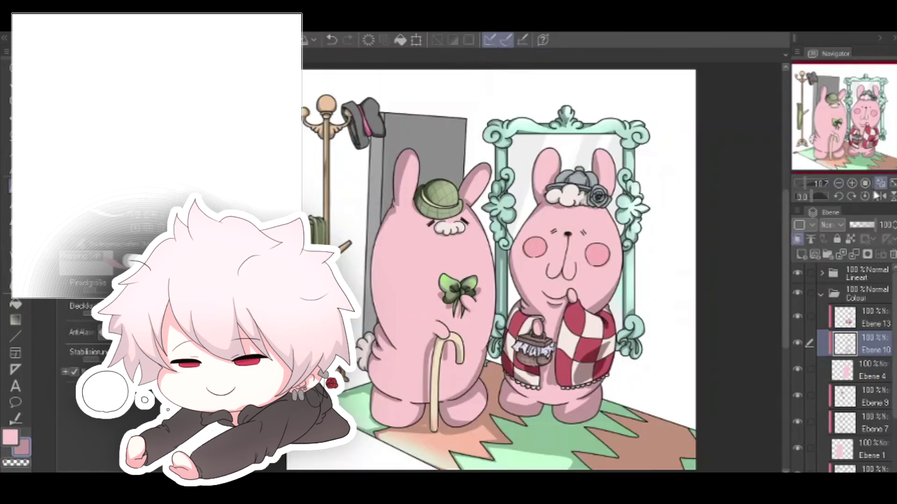
{"action": "left_click", "coordinate": [821, 294]}
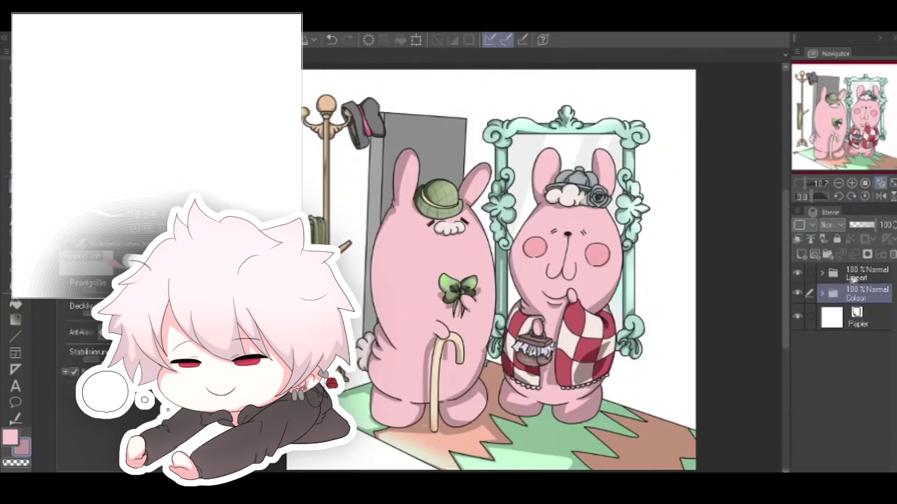
{"action": "left_click", "coordinate": [863, 279]}
{"action": "left_click", "coordinate": [801, 255]}
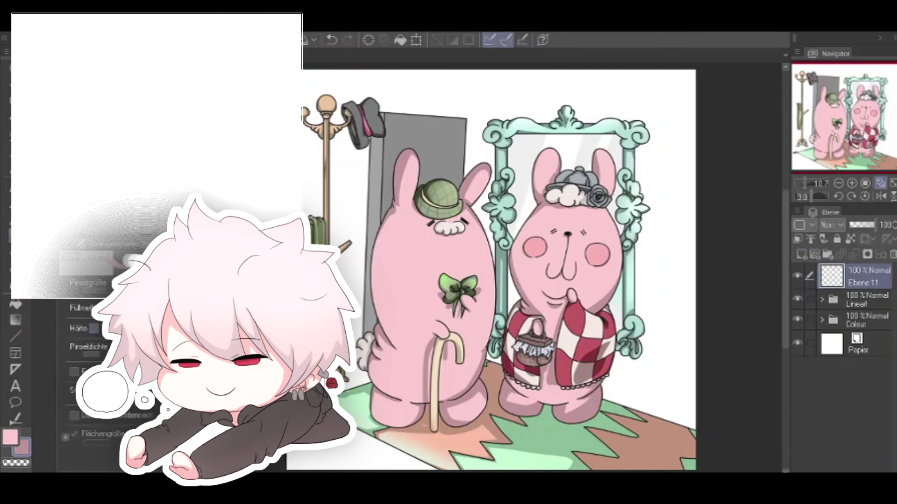
Airbrush a warm yellow glow over the left rabbit's back and the rug on Ebene 11, using the Hinzufügen blending mode
{"action": "mouse_move", "coordinate": [446, 182]}
{"action": "left_mouse_down"}
{"action": "mouse_move", "coordinate": [481, 425]}
{"action": "mouse_move", "coordinate": [696, 455]}
{"action": "left_mouse_up"}
{"action": "left_click", "coordinate": [831, 224]}
{"action": "left_click", "coordinate": [862, 321]}
{"action": "mouse_move", "coordinate": [517, 318]}
{"action": "left_mouse_down"}
{"action": "mouse_move", "coordinate": [524, 411]}
{"action": "mouse_move", "coordinate": [696, 443]}
{"action": "left_mouse_up"}
{"action": "left_click", "coordinate": [332, 40]}
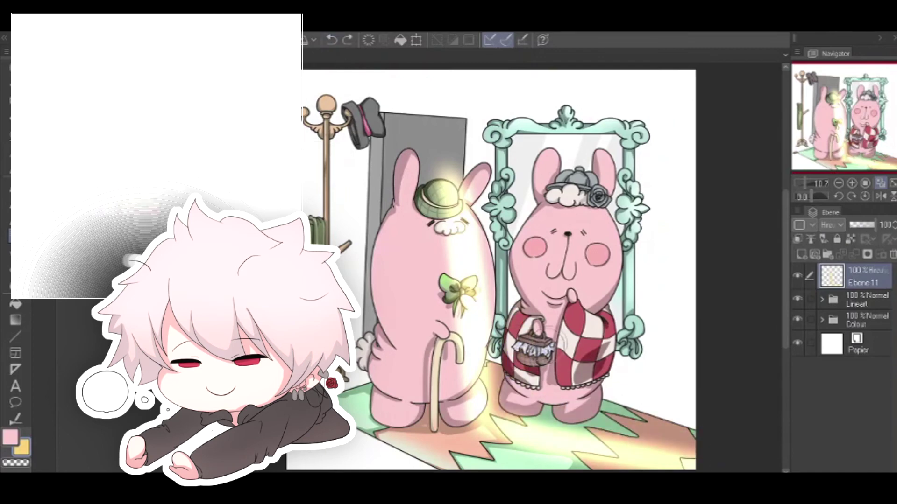
Extend the yellow glow across the rug and up over the reflected rabbit's feet and checkered shawl
{"action": "left_click_drag", "start_coordinate": [544, 348], "coordinate": [542, 414]}
{"action": "left_click_drag", "start_coordinate": [542, 414], "coordinate": [691, 465]}
{"action": "left_click_drag", "start_coordinate": [492, 441], "coordinate": [607, 462]}
{"action": "mouse_move", "coordinate": [592, 410]}
{"action": "left_mouse_down"}
{"action": "mouse_move", "coordinate": [593, 311]}
{"action": "mouse_move", "coordinate": [636, 218]}
{"action": "left_mouse_up"}
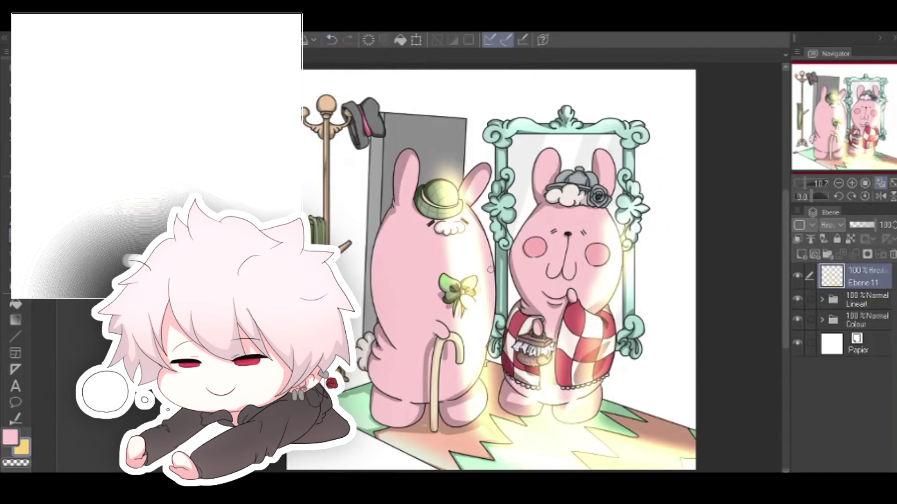
{"action": "left_click", "coordinate": [332, 39]}
Try glow strokes up the mirror frame and down along the walking cane
{"action": "mouse_move", "coordinate": [593, 309]}
{"action": "left_mouse_down"}
{"action": "mouse_move", "coordinate": [617, 216]}
{"action": "mouse_move", "coordinate": [661, 205]}
{"action": "mouse_move", "coordinate": [689, 224]}
{"action": "mouse_move", "coordinate": [695, 217]}
{"action": "mouse_move", "coordinate": [751, 274]}
{"action": "mouse_move", "coordinate": [641, 234]}
{"action": "mouse_move", "coordinate": [640, 325]}
{"action": "mouse_move", "coordinate": [646, 209]}
{"action": "mouse_move", "coordinate": [638, 158]}
{"action": "mouse_move", "coordinate": [607, 115]}
{"action": "left_mouse_up"}
{"action": "left_click_drag", "start_coordinate": [438, 359], "coordinate": [434, 421]}
{"action": "left_click", "coordinate": [332, 40]}
{"action": "left_click", "coordinate": [332, 40]}
{"action": "left_click_drag", "start_coordinate": [436, 382], "coordinate": [435, 421]}
{"action": "left_click", "coordinate": [332, 39]}
{"action": "key", "text": "ctrl+y"}
{"action": "key", "text": "ctrl+z"}
{"action": "key", "text": "ctrl+y"}
{"action": "key", "text": "ctrl+z"}
{"action": "key", "text": "ctrl+y"}
Paint the warm glow down the mirror frame and the outer side of the reflected rabbit's ear, face and body
{"action": "left_click_drag", "start_coordinate": [437, 393], "coordinate": [488, 454]}
{"action": "left_click", "coordinate": [332, 40]}
{"action": "mouse_move", "coordinate": [587, 280]}
{"action": "left_mouse_down"}
{"action": "mouse_move", "coordinate": [590, 236]}
{"action": "mouse_move", "coordinate": [586, 247]}
{"action": "left_mouse_up"}
{"action": "left_click", "coordinate": [333, 40]}
{"action": "left_click", "coordinate": [332, 40]}
{"action": "mouse_move", "coordinate": [611, 161]}
{"action": "left_mouse_down"}
{"action": "mouse_move", "coordinate": [590, 305]}
{"action": "mouse_move", "coordinate": [600, 387]}
{"action": "left_mouse_up"}
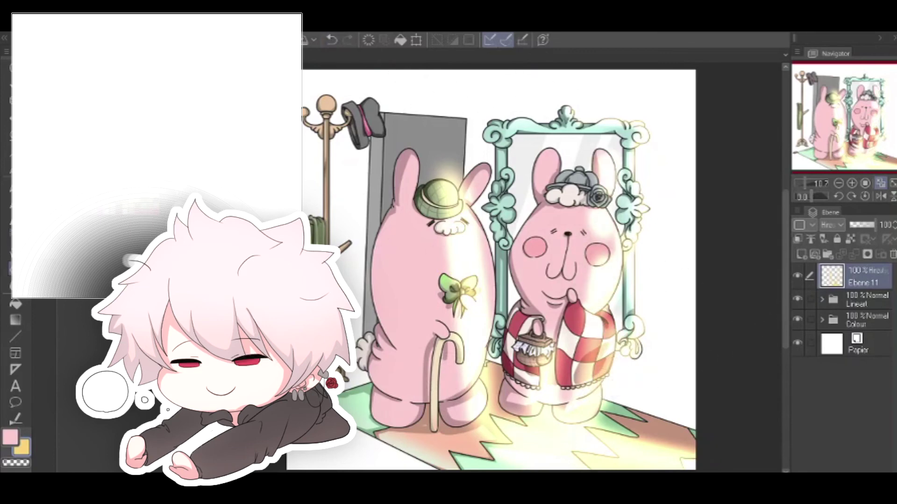
Check the glow up close and lower the opacity of glow layer Ebene 11 to 56%
{"action": "left_click", "coordinate": [852, 184]}
{"action": "left_click", "coordinate": [852, 184]}
{"action": "left_click", "coordinate": [852, 184]}
{"action": "left_click_drag", "start_coordinate": [849, 110], "coordinate": [848, 102]}
{"action": "mouse_move", "coordinate": [365, 186]}
{"action": "left_mouse_down"}
{"action": "mouse_move", "coordinate": [322, 197]}
{"action": "mouse_move", "coordinate": [364, 155]}
{"action": "mouse_move", "coordinate": [397, 196]}
{"action": "mouse_move", "coordinate": [369, 194]}
{"action": "mouse_move", "coordinate": [380, 200]}
{"action": "left_mouse_up"}
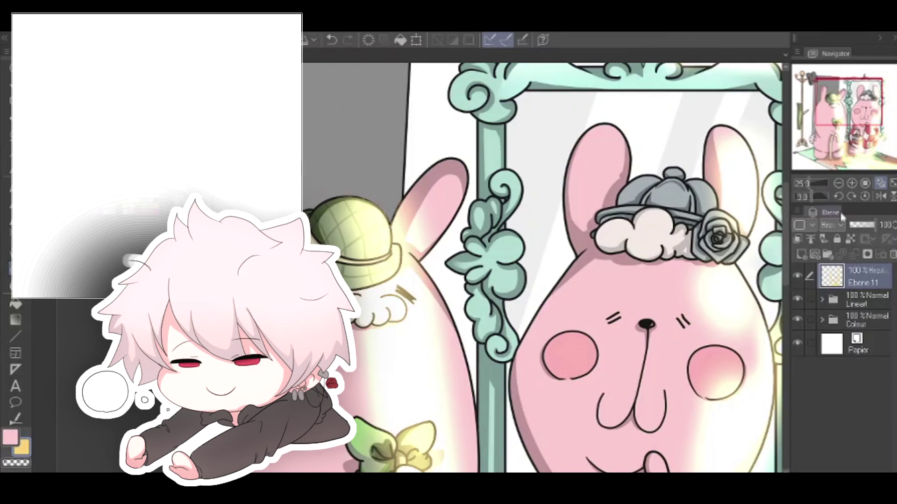
{"action": "left_click", "coordinate": [879, 183]}
{"action": "left_click_drag", "start_coordinate": [874, 226], "coordinate": [864, 225]}
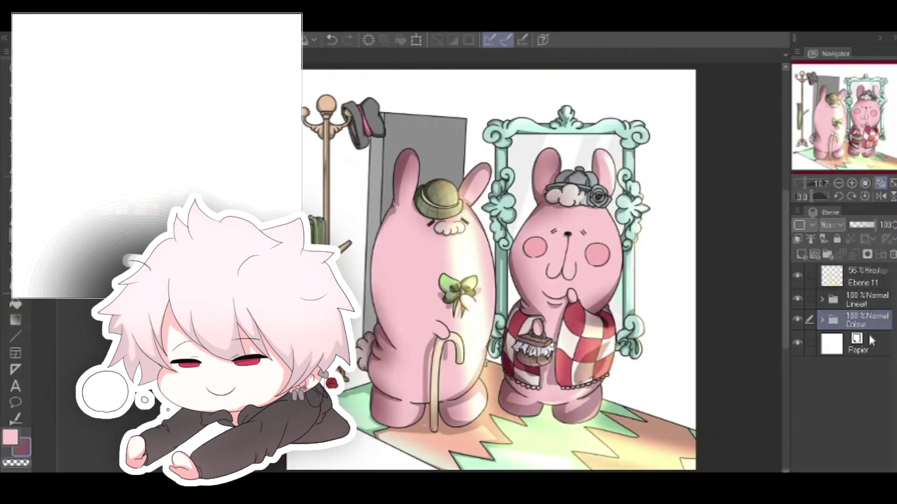
Create a layer above Papier and airbrush soft dark shadows behind the coat stand and between the door and mirror
{"action": "left_click", "coordinate": [868, 343]}
{"action": "left_click", "coordinate": [802, 254]}
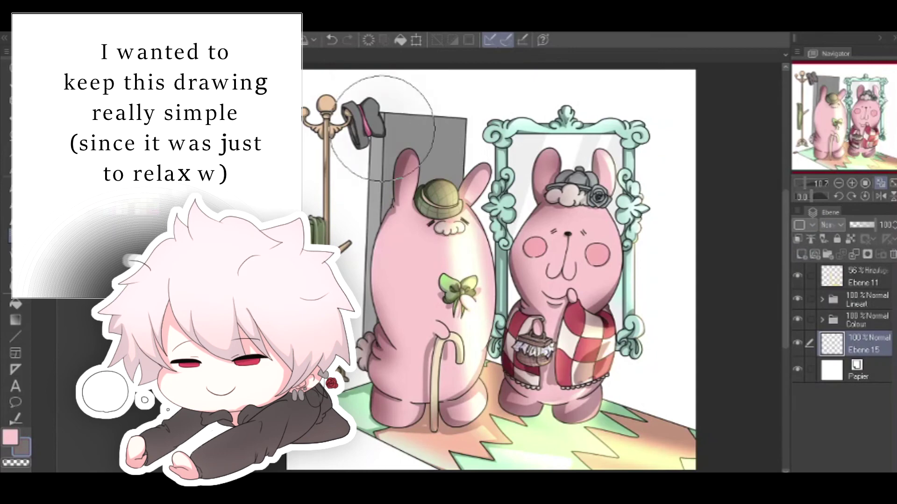
{"action": "left_click_drag", "start_coordinate": [384, 126], "coordinate": [322, 344]}
{"action": "left_click_drag", "start_coordinate": [385, 156], "coordinate": [359, 401]}
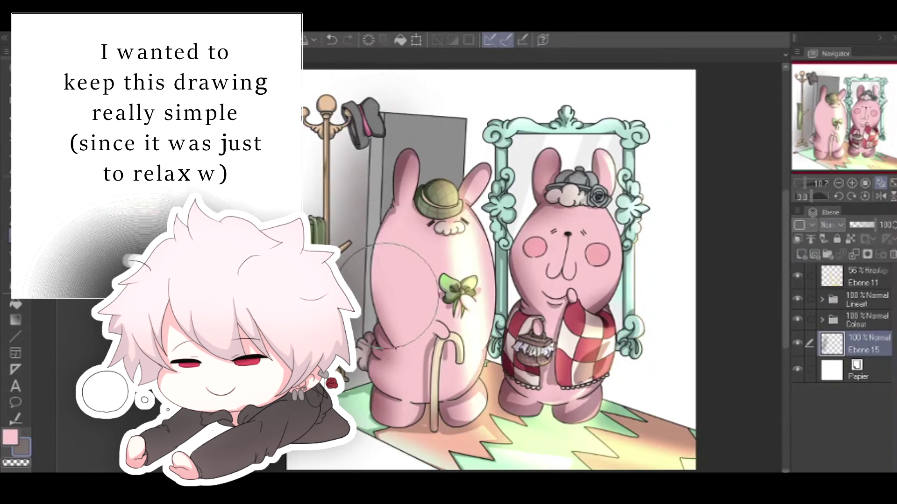
{"action": "left_click_drag", "start_coordinate": [385, 127], "coordinate": [358, 358]}
{"action": "left_click_drag", "start_coordinate": [448, 144], "coordinate": [456, 235]}
{"action": "left_click_drag", "start_coordinate": [366, 367], "coordinate": [357, 389]}
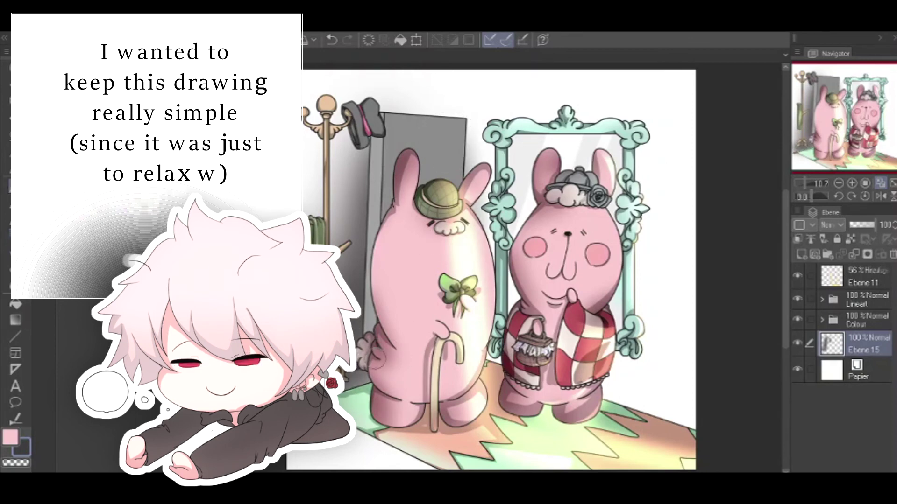
{"action": "left_click", "coordinate": [332, 41]}
Fill the bare floor beside the rug and the wall strip behind the left rabbit with straight-edged dark grey shapes
{"action": "mouse_move", "coordinate": [369, 357]}
{"action": "left_mouse_down"}
{"action": "mouse_move", "coordinate": [359, 381]}
{"action": "mouse_move", "coordinate": [371, 376]}
{"action": "left_mouse_up"}
{"action": "left_click_drag", "start_coordinate": [348, 420], "coordinate": [428, 467]}
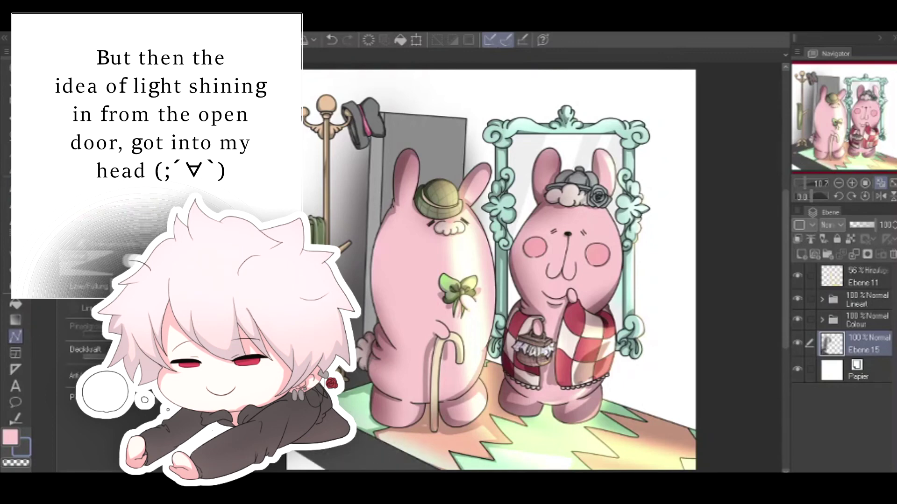
{"action": "left_click", "coordinate": [366, 256]}
{"action": "double_click", "coordinate": [362, 368]}
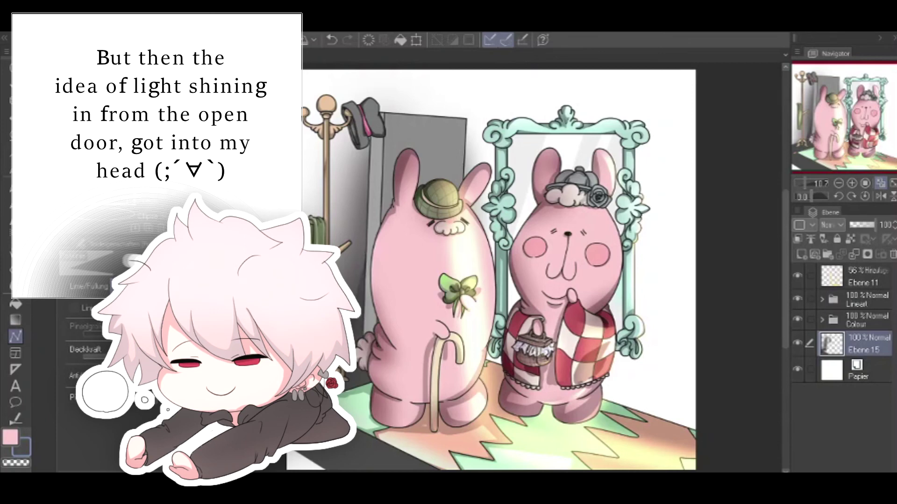
Add a polygonal shadow on the wall below the mirror and erase its outer slanted edge
{"action": "left_click", "coordinate": [634, 357]}
{"action": "left_click", "coordinate": [606, 387]}
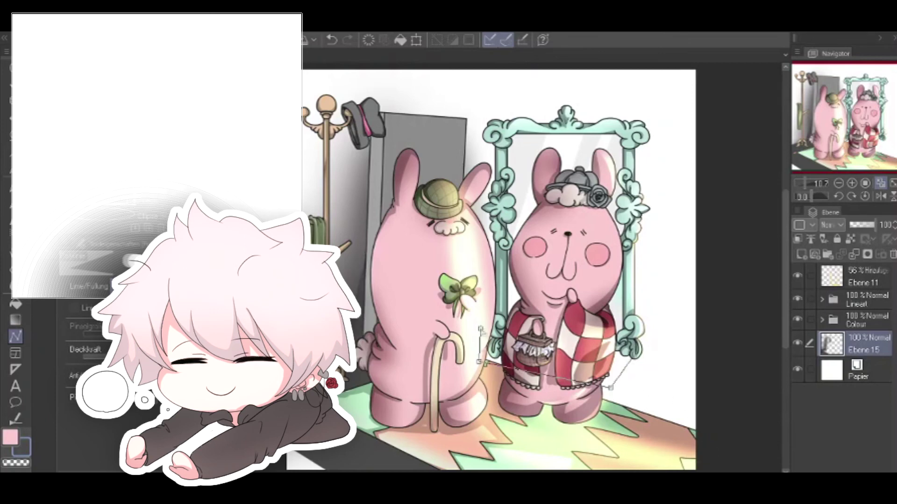
{"action": "left_click", "coordinate": [478, 326]}
{"action": "double_click", "coordinate": [633, 358]}
{"action": "left_click", "coordinate": [14, 269]}
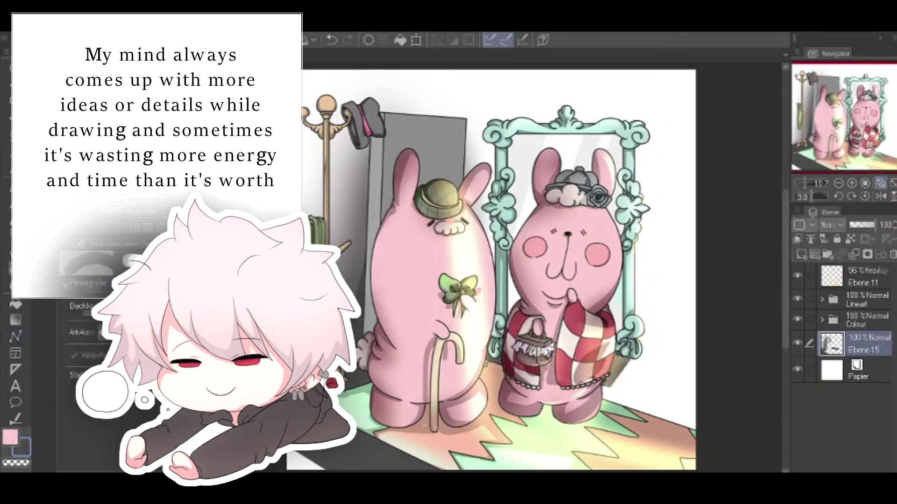
{"action": "left_click_drag", "start_coordinate": [636, 361], "coordinate": [606, 387]}
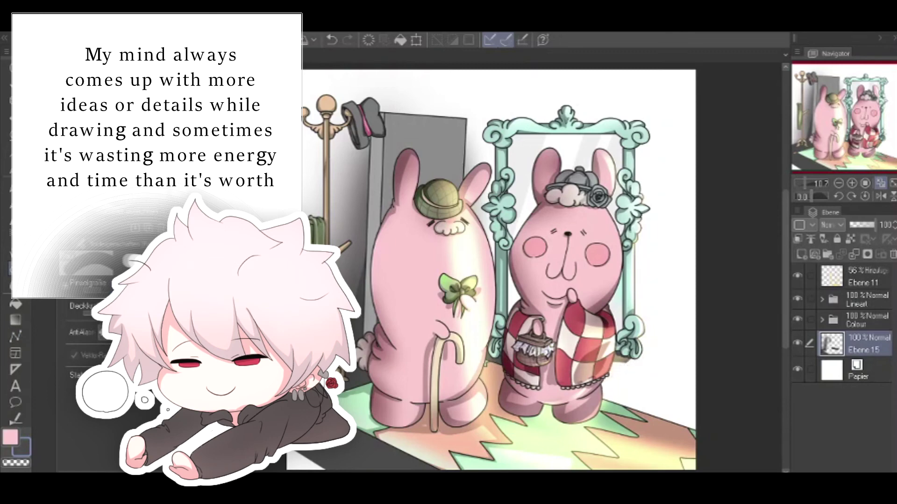
Fill a narrow dark polygonal shadow between the door's edge and the mirror frame
{"action": "key", "text": "u"}
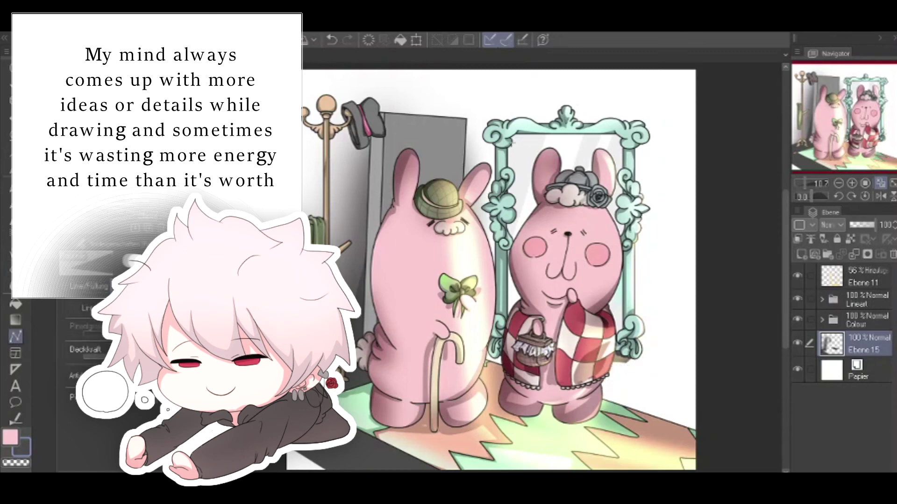
{"action": "left_click", "coordinate": [467, 135]}
{"action": "left_click", "coordinate": [486, 234]}
{"action": "left_click", "coordinate": [460, 228]}
{"action": "left_click", "coordinate": [467, 136]}
{"action": "key", "text": "p"}
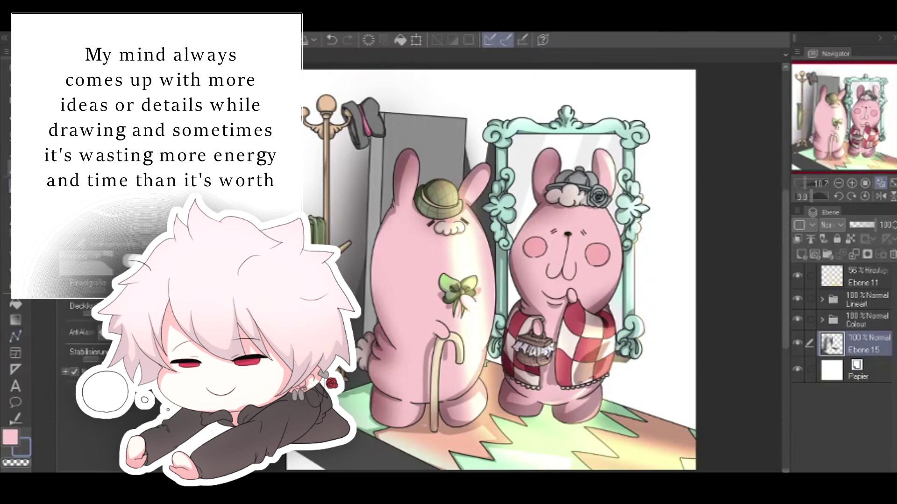
Fill a dark wedge on the wall by the coat stand and a dark band above the door and mirror
{"action": "key", "text": "u"}
{"action": "left_click_drag", "start_coordinate": [319, 83], "coordinate": [369, 169]}
{"action": "left_click", "coordinate": [403, 129]}
{"action": "left_click", "coordinate": [369, 169]}
{"action": "left_click", "coordinate": [313, 83]}
{"action": "left_click", "coordinate": [670, 84]}
{"action": "left_click", "coordinate": [646, 115]}
{"action": "left_click", "coordinate": [348, 111]}
{"action": "left_click", "coordinate": [312, 84]}
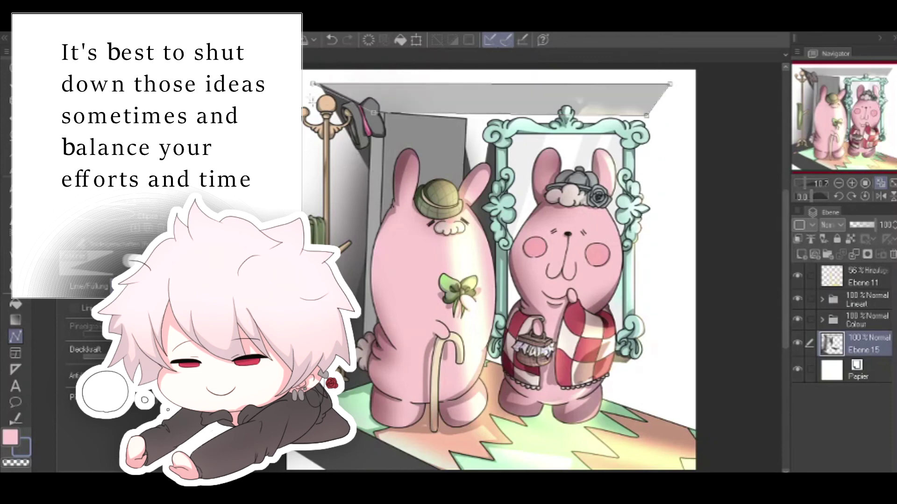
Extend the dark fill over the whole ceiling area up to the canvas edge, slanting down beside the mirror
{"action": "left_click", "coordinate": [368, 193]}
{"action": "left_click", "coordinate": [305, 69]}
{"action": "left_click", "coordinate": [673, 67]}
{"action": "left_click", "coordinate": [715, 65]}
{"action": "left_click", "coordinate": [625, 132]}
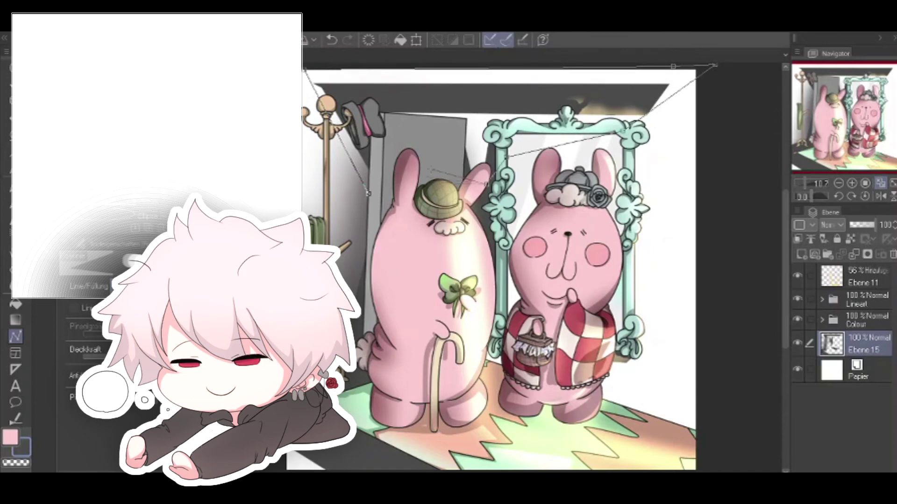
{"action": "left_click", "coordinate": [370, 192]}
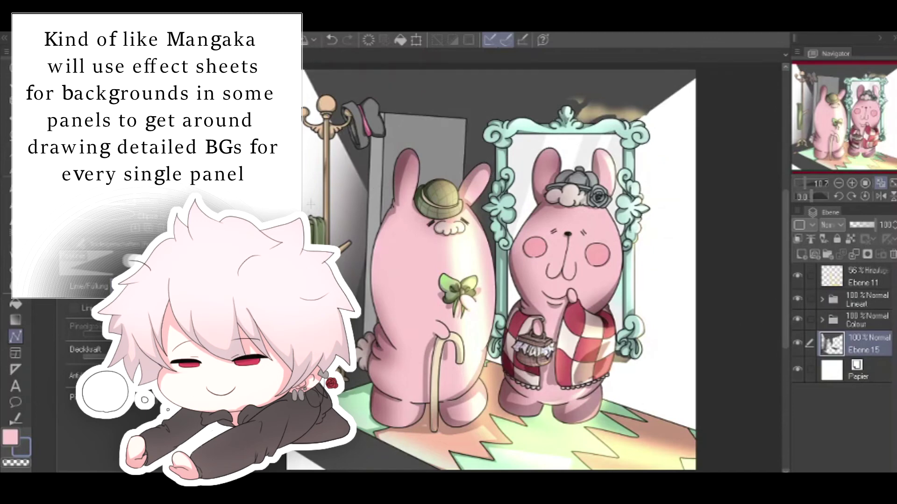
Darken the wall around the coat stand with polygon fills, leaving only a narrow light wedge behind the pole
{"action": "left_click", "coordinate": [367, 260]}
{"action": "left_click", "coordinate": [315, 66]}
{"action": "left_click", "coordinate": [405, 195]}
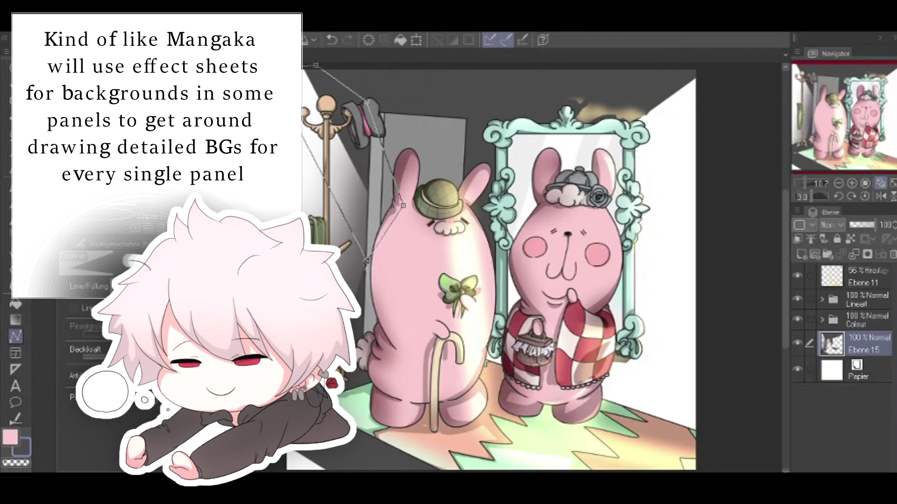
{"action": "left_click", "coordinate": [367, 260]}
{"action": "left_click", "coordinate": [321, 125]}
{"action": "left_click", "coordinate": [283, 302]}
{"action": "left_click", "coordinate": [280, 79]}
{"action": "left_click", "coordinate": [321, 125]}
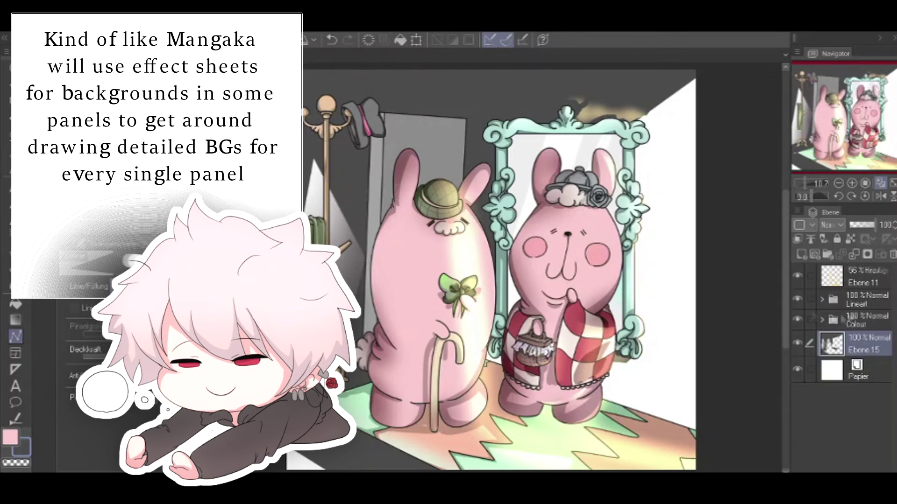
Move Ebene 11 between the Lineart and Colour folders, clip it to the layer below and set its opacity to 44%
{"action": "left_click", "coordinate": [859, 277]}
{"action": "left_click_drag", "start_coordinate": [859, 280], "coordinate": [857, 309]}
{"action": "left_click", "coordinate": [798, 240]}
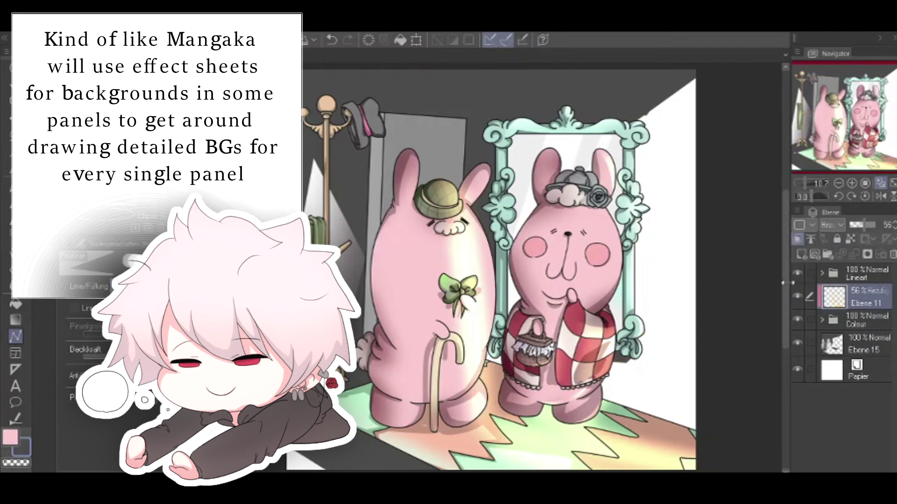
{"action": "left_click", "coordinate": [859, 226]}
{"action": "left_click", "coordinate": [861, 227]}
Set the opacity of shading layer Ebene 12 in the Colour folder to 74%
{"action": "left_click", "coordinate": [822, 320]}
{"action": "scroll", "coordinate": [861, 409], "scroll_direction": "down", "scroll_amount": 5}
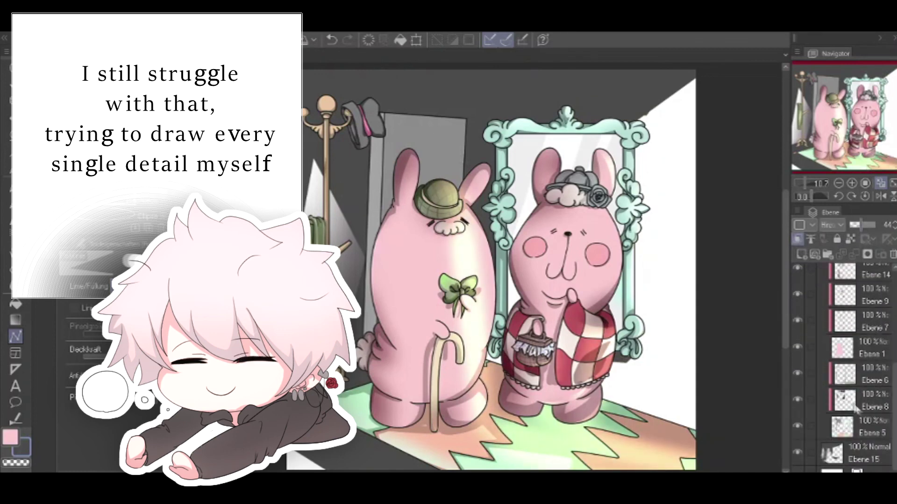
{"action": "left_click", "coordinate": [863, 410]}
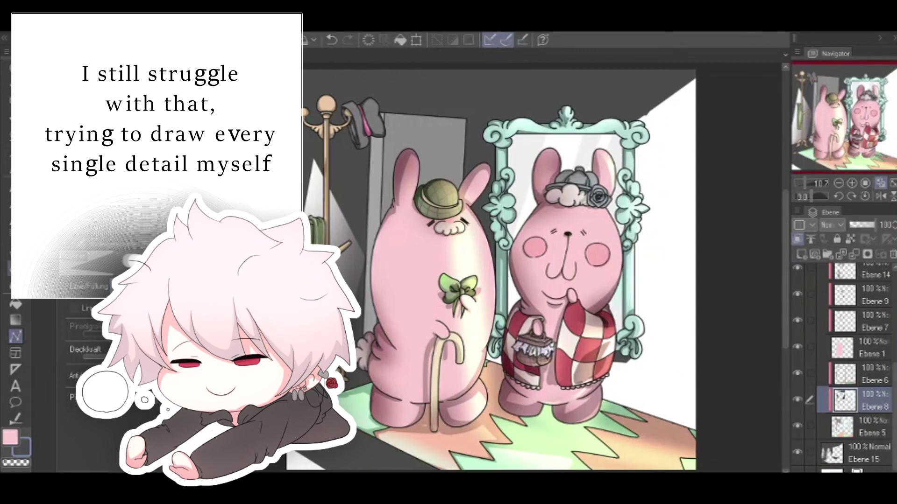
{"action": "key", "text": "e"}
{"action": "left_click_drag", "start_coordinate": [894, 416], "coordinate": [894, 336]}
{"action": "left_click", "coordinate": [797, 322]}
{"action": "left_click", "coordinate": [797, 322]}
{"action": "left_click", "coordinate": [866, 323]}
{"action": "left_click", "coordinate": [867, 223]}
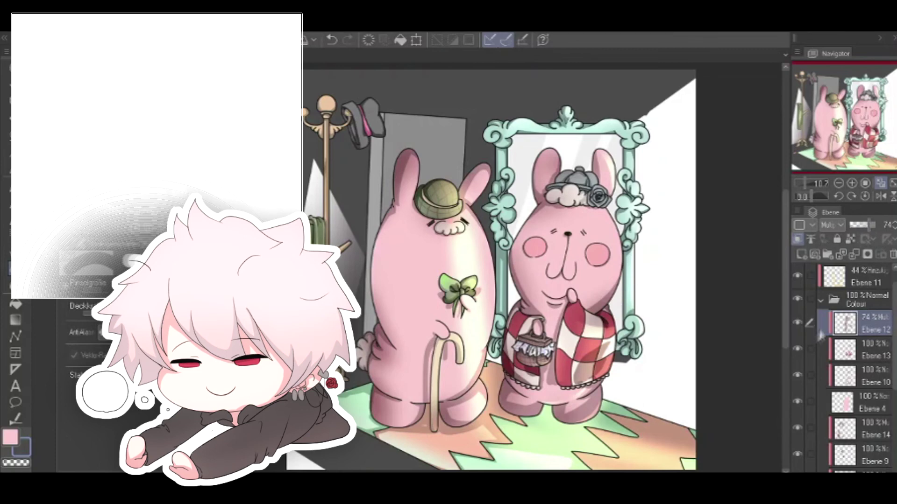
Hide glow layer Ebene 11 and set the opacity of shading layer Ebene 14 in the Colour folder to 64%
{"action": "left_click", "coordinate": [820, 300]}
{"action": "left_click", "coordinate": [798, 296]}
{"action": "left_click", "coordinate": [798, 297]}
{"action": "left_click", "coordinate": [797, 297]}
{"action": "left_click", "coordinate": [822, 320]}
{"action": "left_click_drag", "start_coordinate": [894, 327], "coordinate": [894, 349]}
{"action": "left_click", "coordinate": [869, 407]}
{"action": "left_click_drag", "start_coordinate": [866, 226], "coordinate": [866, 224]}
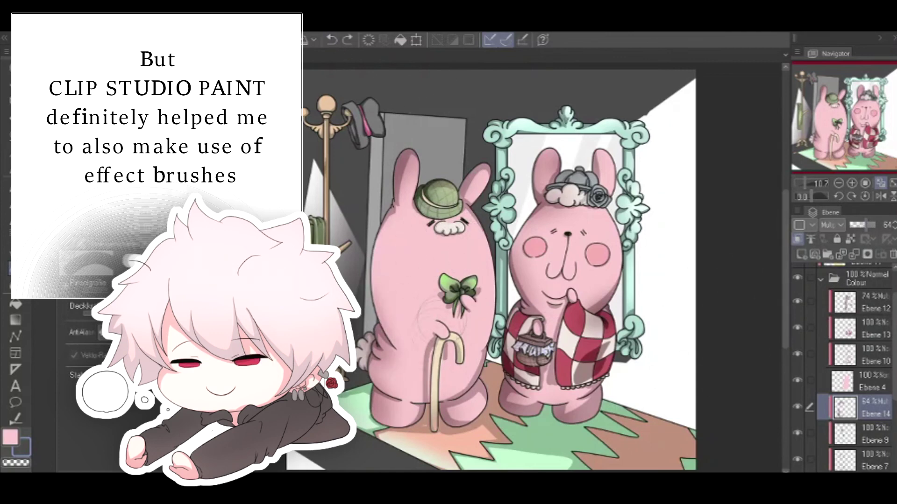
Try to erase parts of the shading on Ebene 14 at the left rabbit's foot and side
{"action": "left_click", "coordinate": [870, 303]}
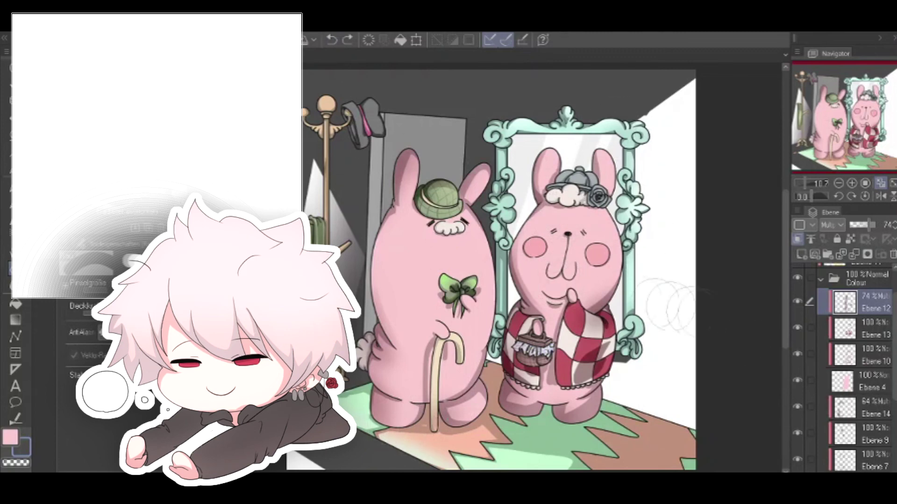
{"action": "left_click", "coordinate": [860, 407]}
{"action": "left_click_drag", "start_coordinate": [415, 425], "coordinate": [389, 415]}
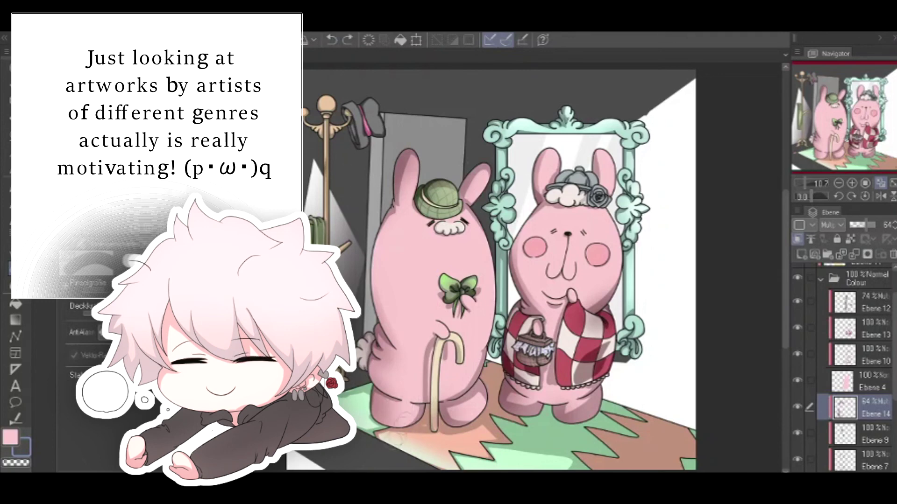
{"action": "key", "text": "ctrl+z"}
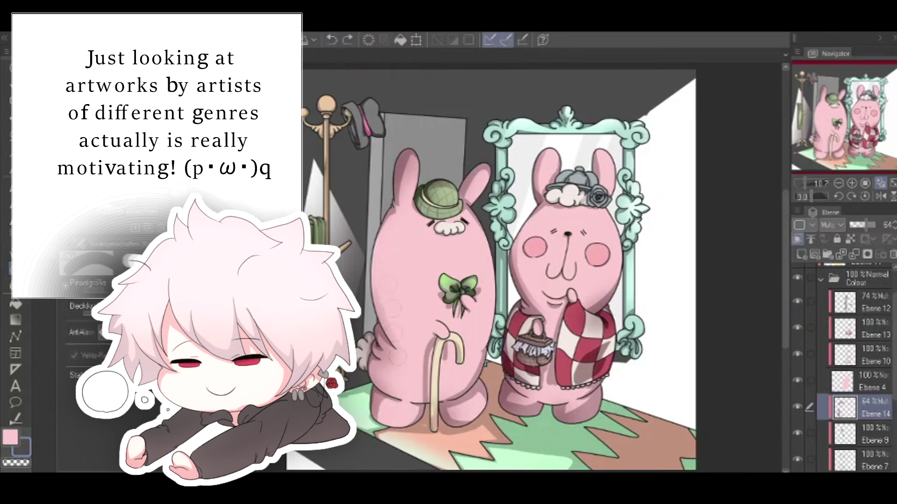
{"action": "left_click", "coordinate": [387, 290]}
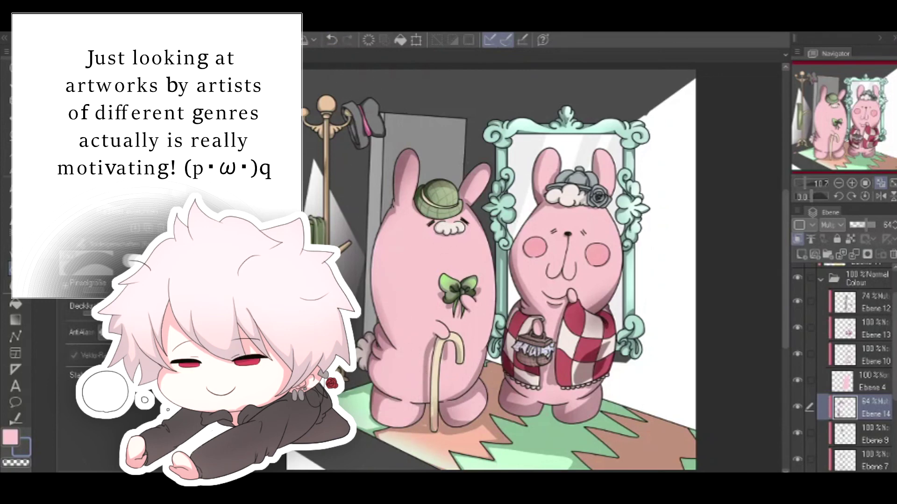
{"action": "key", "text": "ctrl+z"}
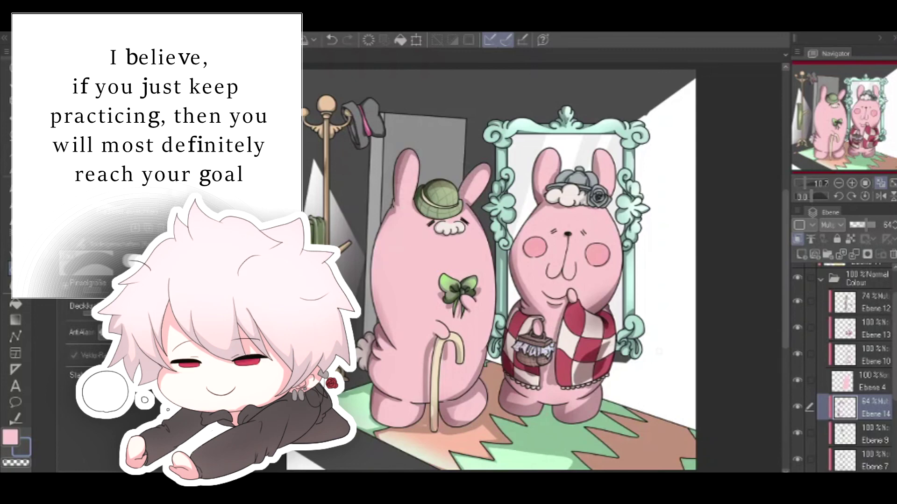
{"action": "left_click", "coordinate": [859, 304]}
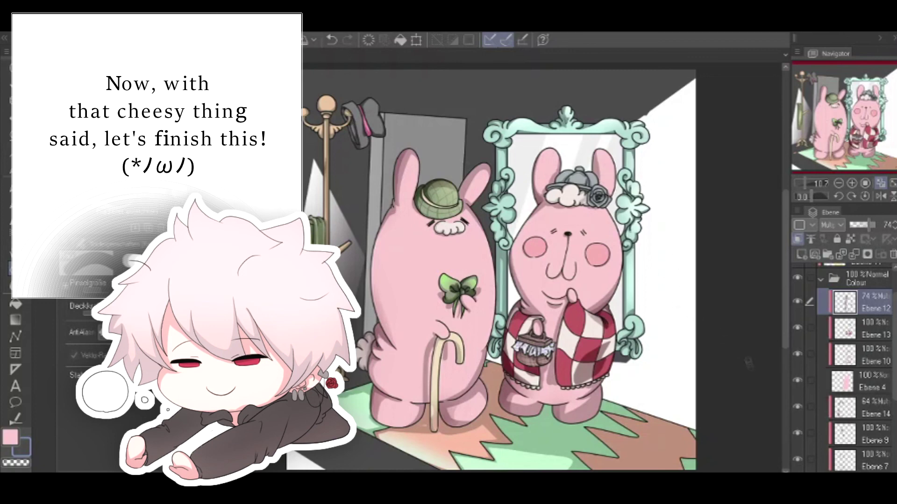
Collapse the Colour folder, select glow layer Ebene 11 and make it visible again
{"action": "left_click", "coordinate": [821, 280]}
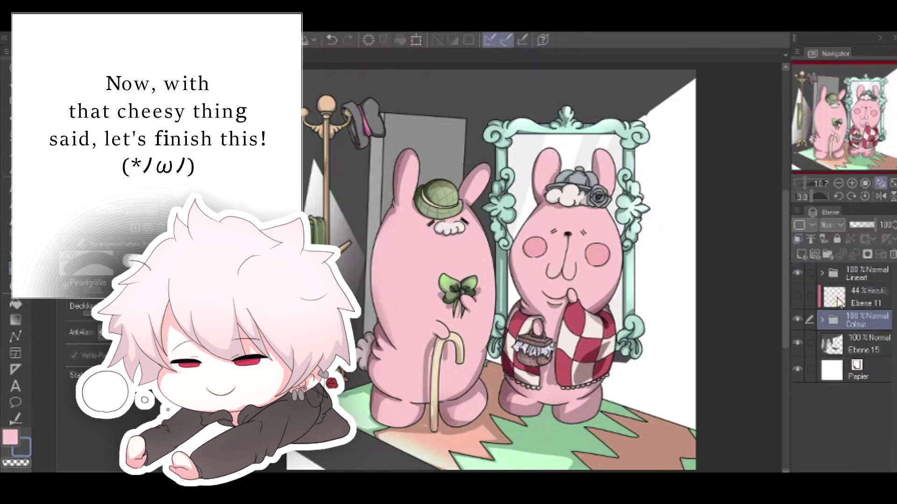
{"action": "left_click", "coordinate": [838, 300]}
{"action": "left_click", "coordinate": [798, 296]}
{"action": "left_click", "coordinate": [796, 296]}
{"action": "left_click", "coordinate": [797, 296]}
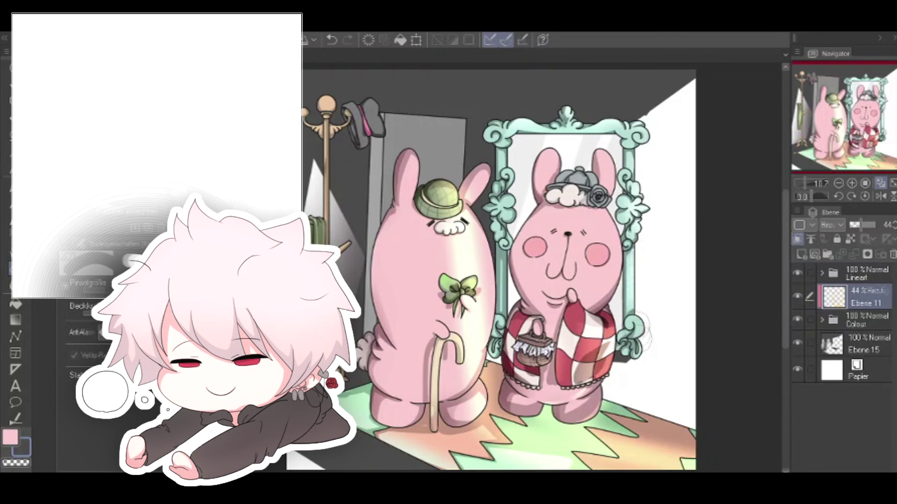
Erase excess glow on Ebene 11 from the left rabbit's hat and upper back, the reflected rabbit and the rug
{"action": "mouse_move", "coordinate": [477, 197]}
{"action": "left_mouse_down"}
{"action": "mouse_move", "coordinate": [427, 204]}
{"action": "mouse_move", "coordinate": [457, 208]}
{"action": "mouse_move", "coordinate": [469, 246]}
{"action": "left_mouse_up"}
{"action": "mouse_move", "coordinate": [473, 280]}
{"action": "left_mouse_down"}
{"action": "mouse_move", "coordinate": [447, 245]}
{"action": "mouse_move", "coordinate": [445, 318]}
{"action": "left_mouse_up"}
{"action": "mouse_move", "coordinate": [476, 286]}
{"action": "left_mouse_down"}
{"action": "mouse_move", "coordinate": [497, 361]}
{"action": "mouse_move", "coordinate": [513, 346]}
{"action": "mouse_move", "coordinate": [596, 454]}
{"action": "mouse_move", "coordinate": [584, 409]}
{"action": "mouse_move", "coordinate": [673, 448]}
{"action": "left_mouse_up"}
{"action": "left_click", "coordinate": [332, 40]}
{"action": "left_click", "coordinate": [332, 39]}
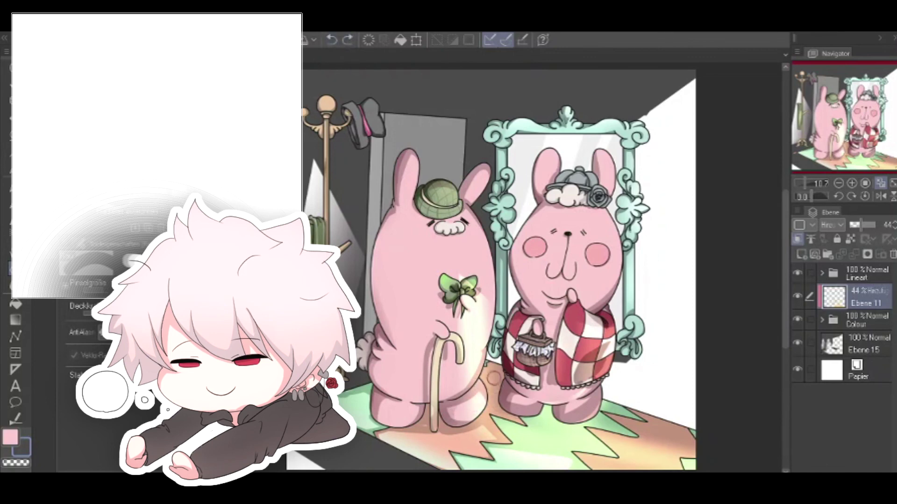
{"action": "mouse_move", "coordinate": [503, 299]}
{"action": "left_mouse_down"}
{"action": "mouse_move", "coordinate": [496, 384]}
{"action": "mouse_move", "coordinate": [579, 421]}
{"action": "mouse_move", "coordinate": [606, 407]}
{"action": "left_mouse_up"}
{"action": "mouse_move", "coordinate": [544, 424]}
{"action": "left_mouse_down"}
{"action": "mouse_move", "coordinate": [607, 430]}
{"action": "mouse_move", "coordinate": [691, 467]}
{"action": "mouse_move", "coordinate": [665, 436]}
{"action": "left_mouse_up"}
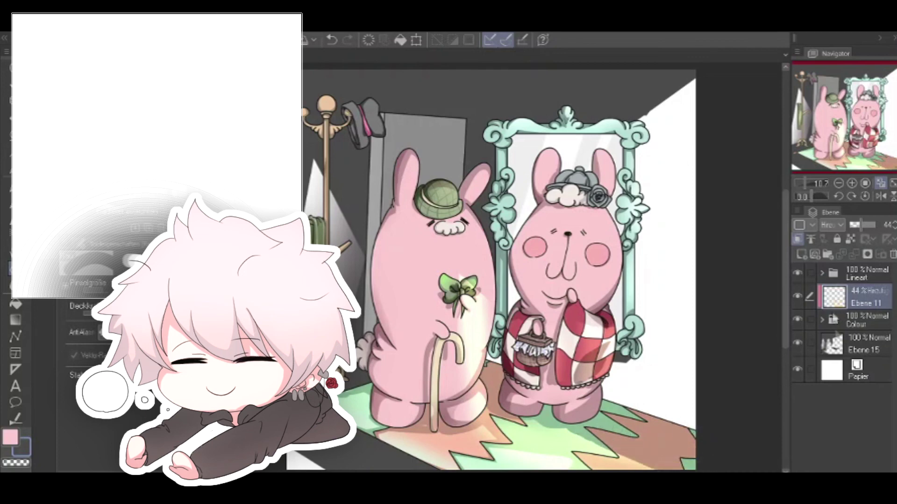
{"action": "left_click", "coordinate": [822, 320]}
{"action": "scroll", "coordinate": [860, 369], "scroll_direction": "down", "scroll_amount": 5}
{"action": "left_click", "coordinate": [864, 400]}
{"action": "left_click_drag", "start_coordinate": [439, 462], "coordinate": [386, 439]}
{"action": "scroll", "coordinate": [886, 295], "scroll_direction": "up", "scroll_amount": 5}
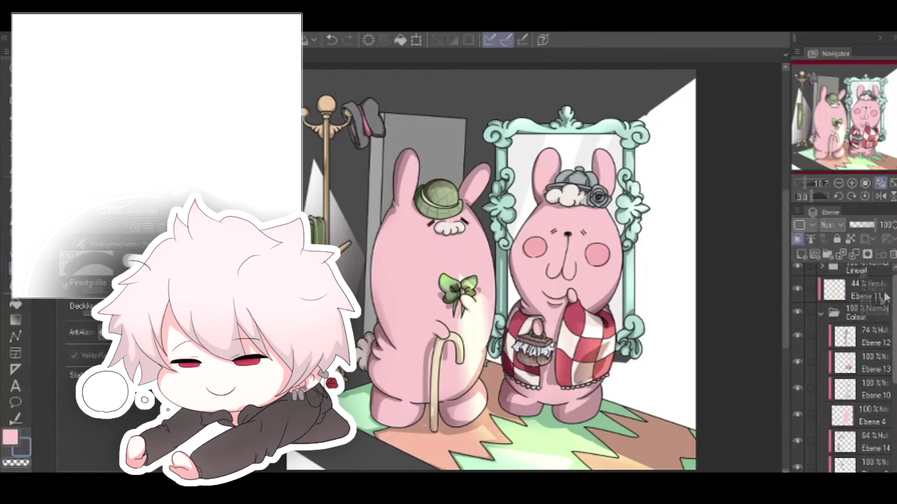
Select layer Ebene 8 in the Colour folder and paint sampled brown shading on the rug around the left rabbit's feet
{"action": "left_click", "coordinate": [822, 320]}
{"action": "left_click", "coordinate": [822, 320]}
{"action": "scroll", "coordinate": [886, 343], "scroll_direction": "down", "scroll_amount": 5}
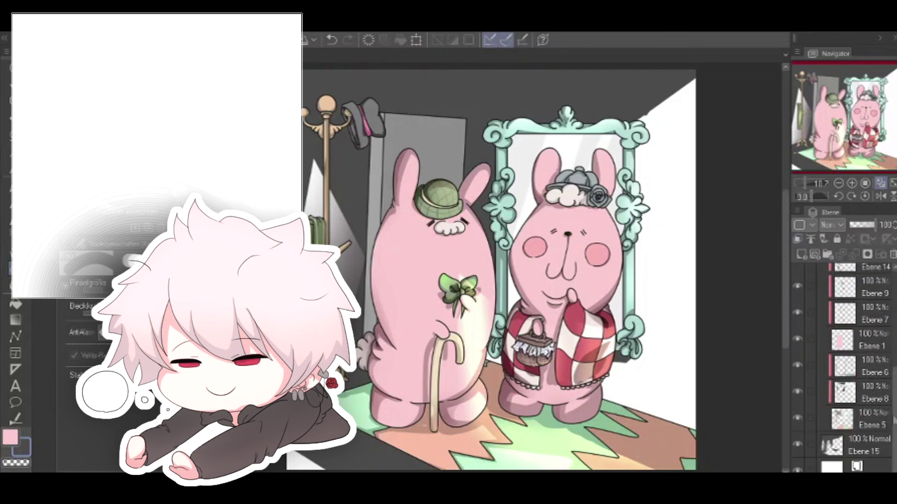
{"action": "left_click", "coordinate": [877, 398]}
{"action": "left_click", "coordinate": [392, 422], "text": "alt"}
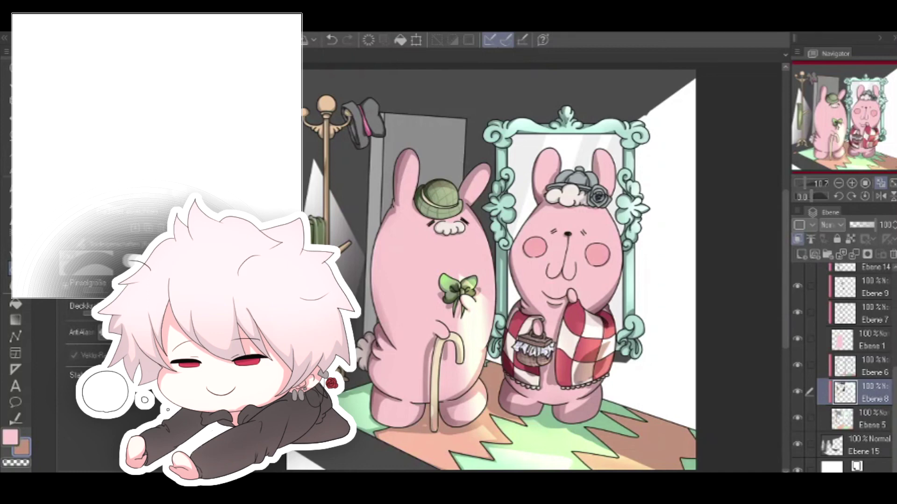
{"action": "left_click", "coordinate": [425, 426], "text": "alt"}
{"action": "left_click_drag", "start_coordinate": [362, 420], "coordinate": [440, 463]}
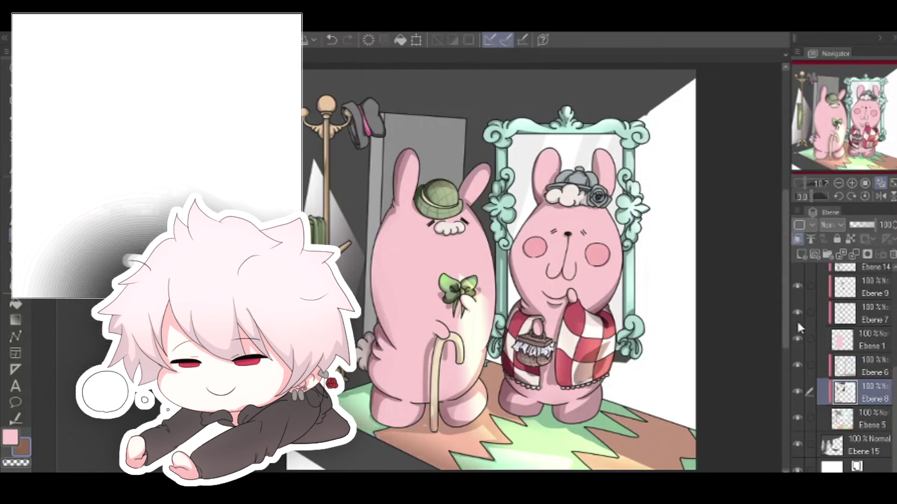
Collapse the Colour folder, reselect glow layer Ebene 11 and erase its glow beside the left rabbit's bow and cane
{"action": "left_click_drag", "start_coordinate": [895, 390], "coordinate": [893, 296]}
{"action": "left_click", "coordinate": [822, 320]}
{"action": "left_click", "coordinate": [849, 301]}
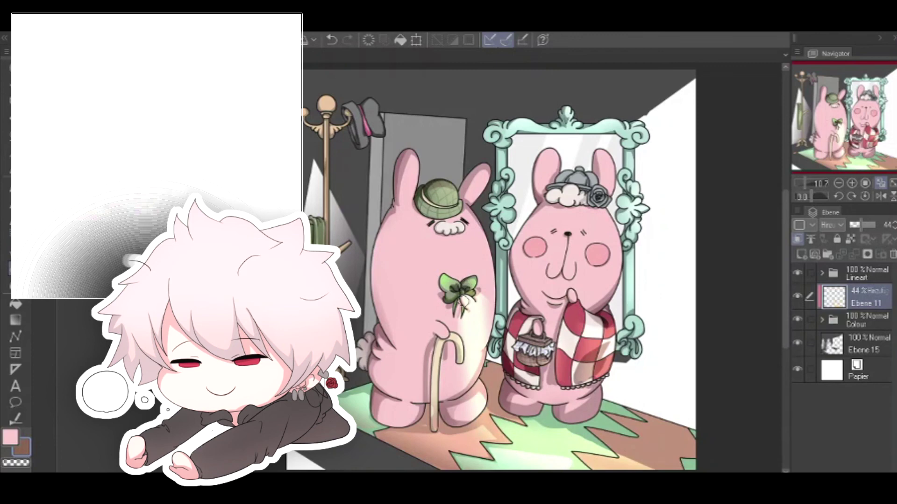
{"action": "left_click_drag", "start_coordinate": [470, 316], "coordinate": [469, 368]}
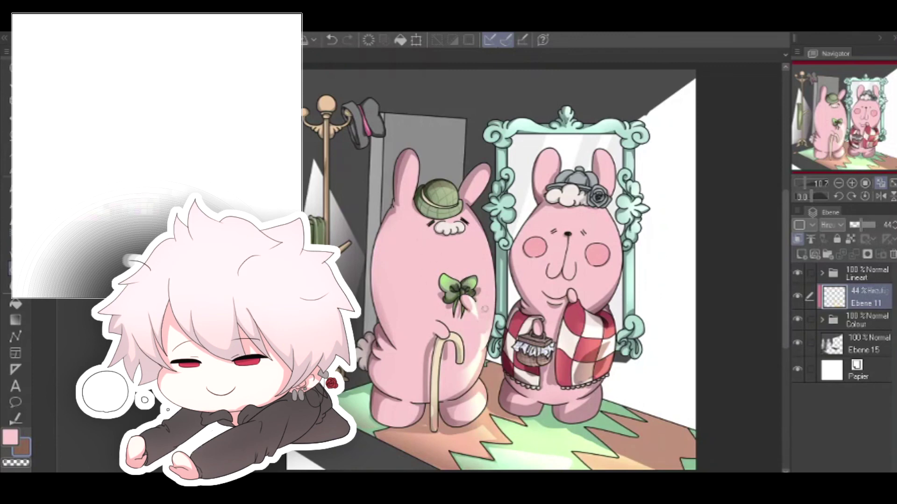
{"action": "left_click_drag", "start_coordinate": [471, 299], "coordinate": [472, 318]}
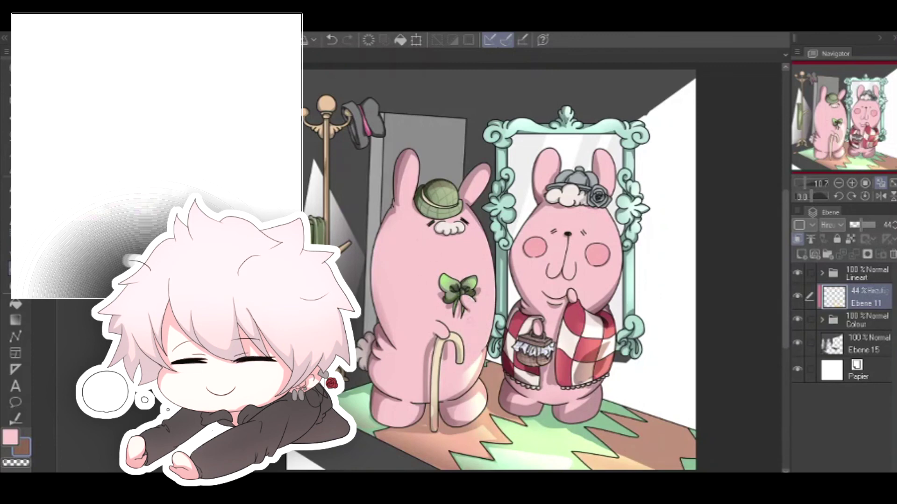
Erase excess glow on Ebene 11 from the rug in front of both rabbits, undoing strokes that miss
{"action": "mouse_move", "coordinate": [453, 413]}
{"action": "left_mouse_down"}
{"action": "mouse_move", "coordinate": [469, 408]}
{"action": "mouse_move", "coordinate": [570, 469]}
{"action": "left_mouse_up"}
{"action": "left_click", "coordinate": [332, 41]}
{"action": "left_click_drag", "start_coordinate": [484, 413], "coordinate": [558, 468]}
{"action": "left_click", "coordinate": [332, 41]}
{"action": "left_click_drag", "start_coordinate": [483, 415], "coordinate": [581, 468]}
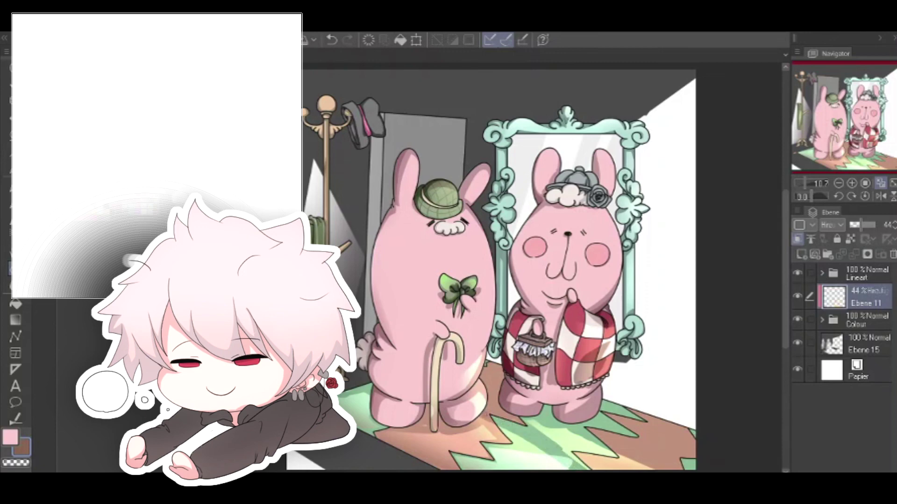
{"action": "mouse_move", "coordinate": [581, 444]}
{"action": "left_mouse_down"}
{"action": "mouse_move", "coordinate": [594, 465]}
{"action": "mouse_move", "coordinate": [585, 467]}
{"action": "left_mouse_up"}
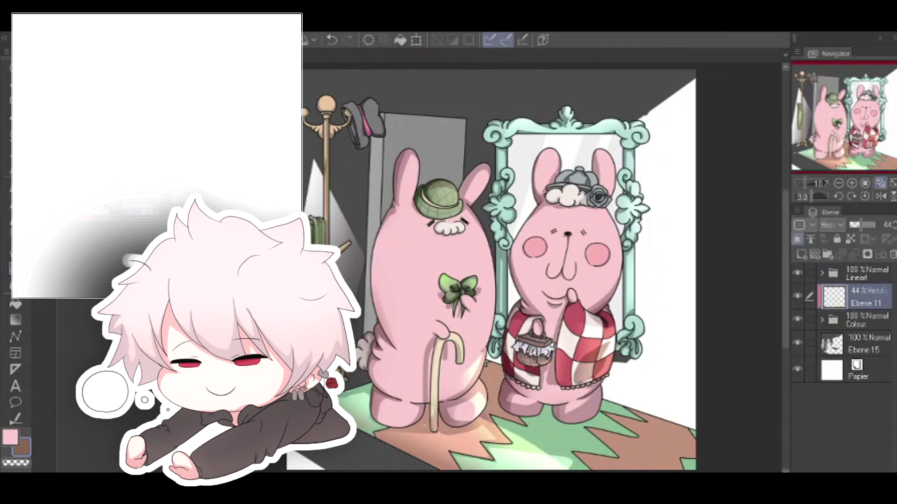
{"action": "left_click", "coordinate": [332, 40]}
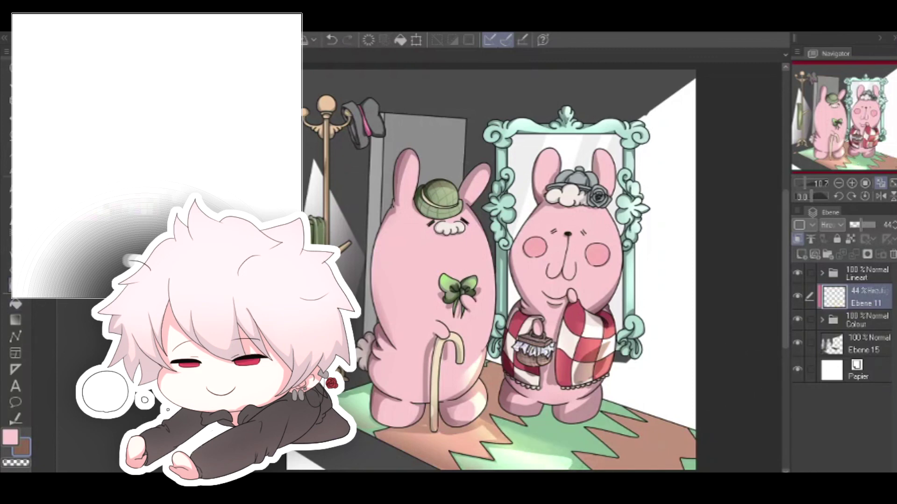
Expand the Colour folder and toggle the visibility of its lower layers to identify what each one contains
{"action": "left_click", "coordinate": [822, 320]}
{"action": "scroll", "coordinate": [859, 367], "scroll_direction": "down", "scroll_amount": 5}
{"action": "left_click", "coordinate": [799, 401]}
{"action": "left_click", "coordinate": [799, 402]}
{"action": "left_click", "coordinate": [799, 381]}
{"action": "left_click", "coordinate": [851, 385]}
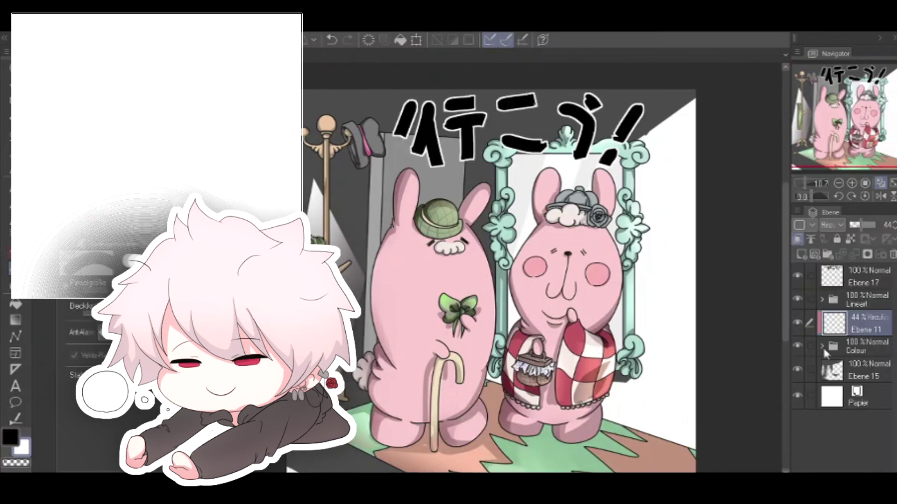
Select Ebene 6 in the Colour folder, remove its clipping and brush sampled rabbit pink softly into the mirror beside the reflected ear
{"action": "scroll", "coordinate": [823, 346], "scroll_direction": "down", "scroll_amount": 3}
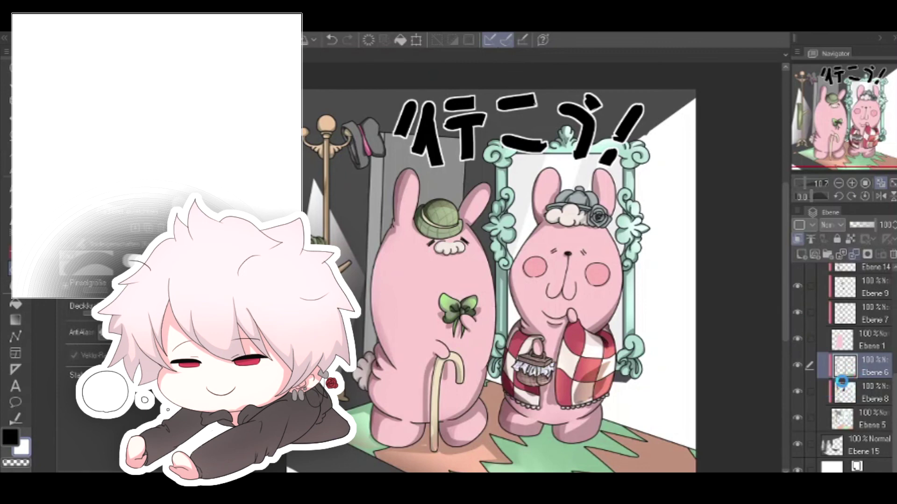
{"action": "key", "text": "ctrl+e"}
{"action": "left_click", "coordinate": [802, 255]}
{"action": "left_click", "coordinate": [403, 290], "text": "alt"}
{"action": "key", "text": "b"}
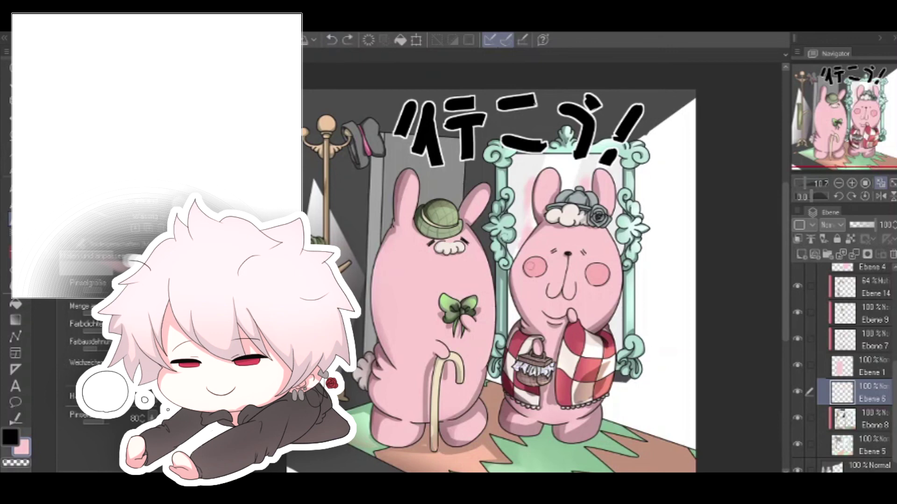
Touch up the reflected rabbit's side just below its cheek with a sampled darker pink, undoing and redoing trial strokes
{"action": "left_click", "coordinate": [520, 324], "text": "alt"}
{"action": "key", "text": "ctrl+z"}
{"action": "left_click", "coordinate": [521, 327], "text": "alt"}
{"action": "mouse_move", "coordinate": [523, 314]}
{"action": "left_mouse_down"}
{"action": "mouse_move", "coordinate": [521, 334]}
{"action": "mouse_move", "coordinate": [525, 315]}
{"action": "left_mouse_up"}
{"action": "left_click", "coordinate": [332, 40]}
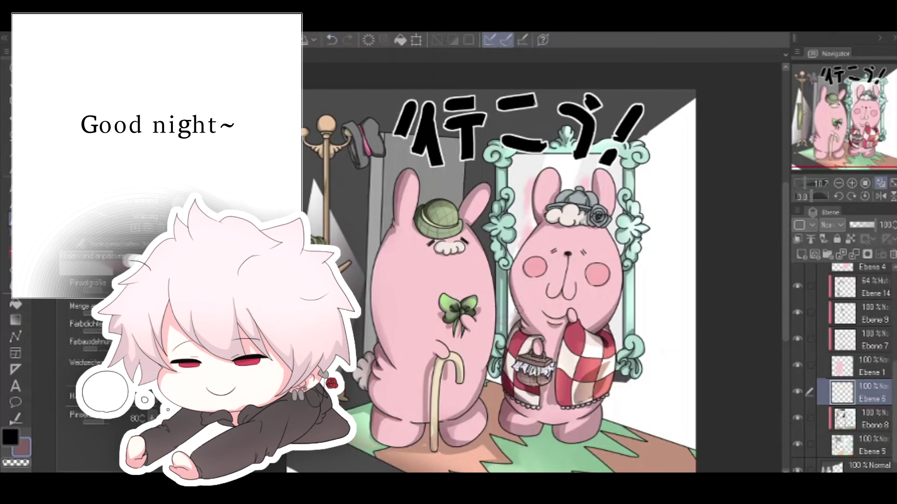
{"action": "left_click", "coordinate": [331, 40]}
{"action": "key", "text": "ctrl+y"}
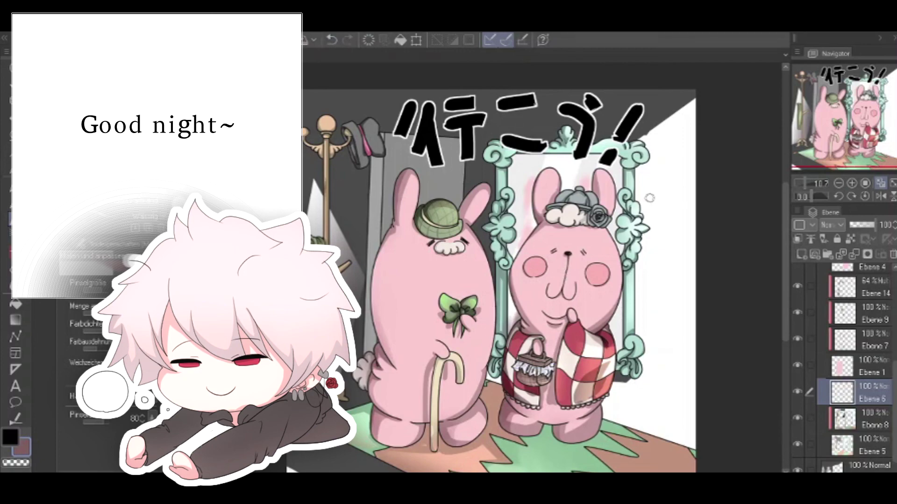